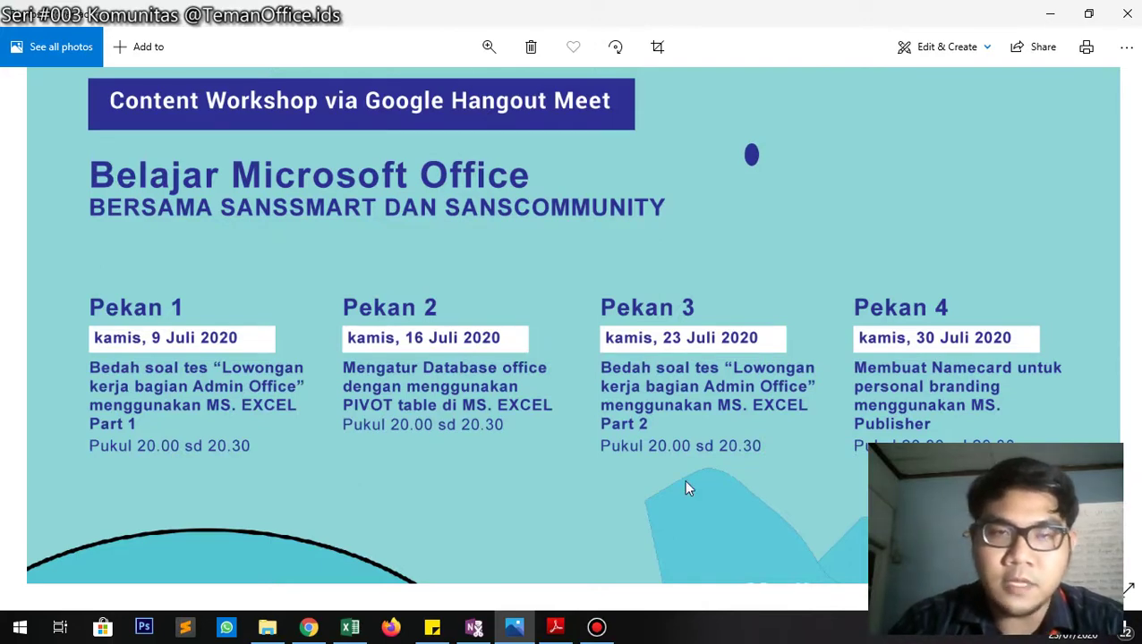
# Switch to the reference PDF in Adobe Reader and review the UD. Jaya Abadi ABCD employee salary table.
pyautogui.moveTo(480, 632)
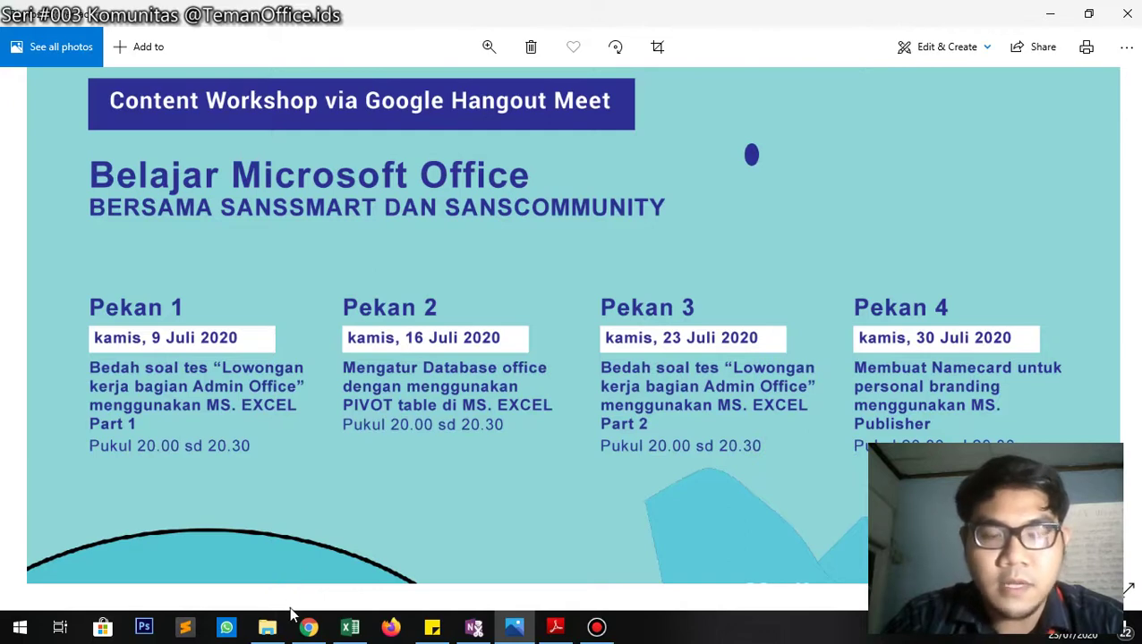
pyautogui.click(289, 618)
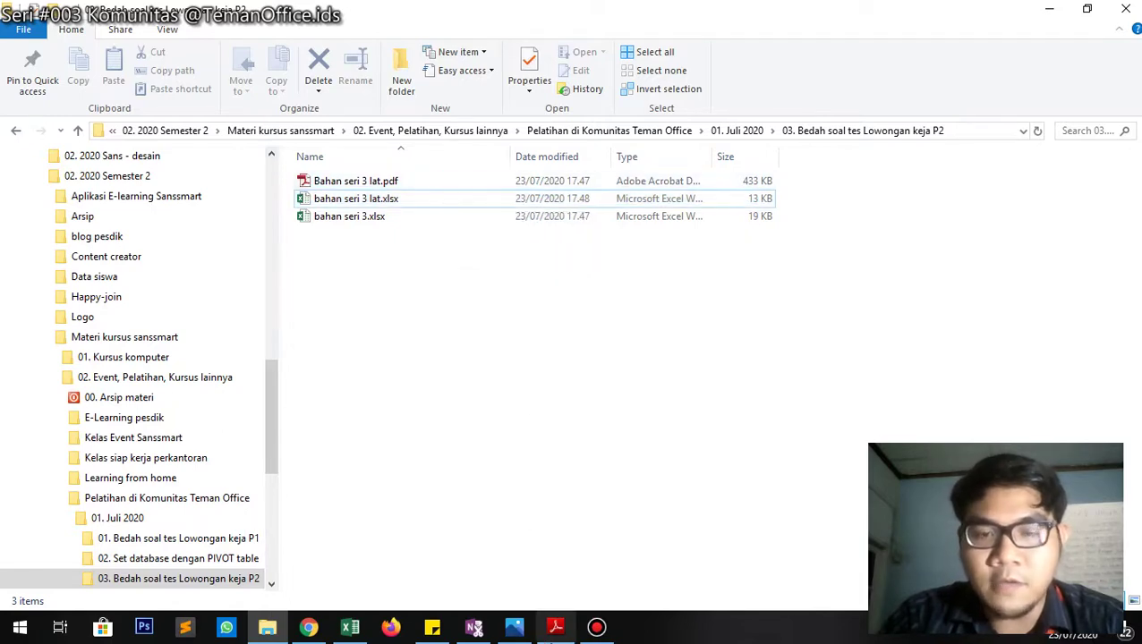
pyautogui.click(555, 628)
pyautogui.scroll(3, 517, 307)
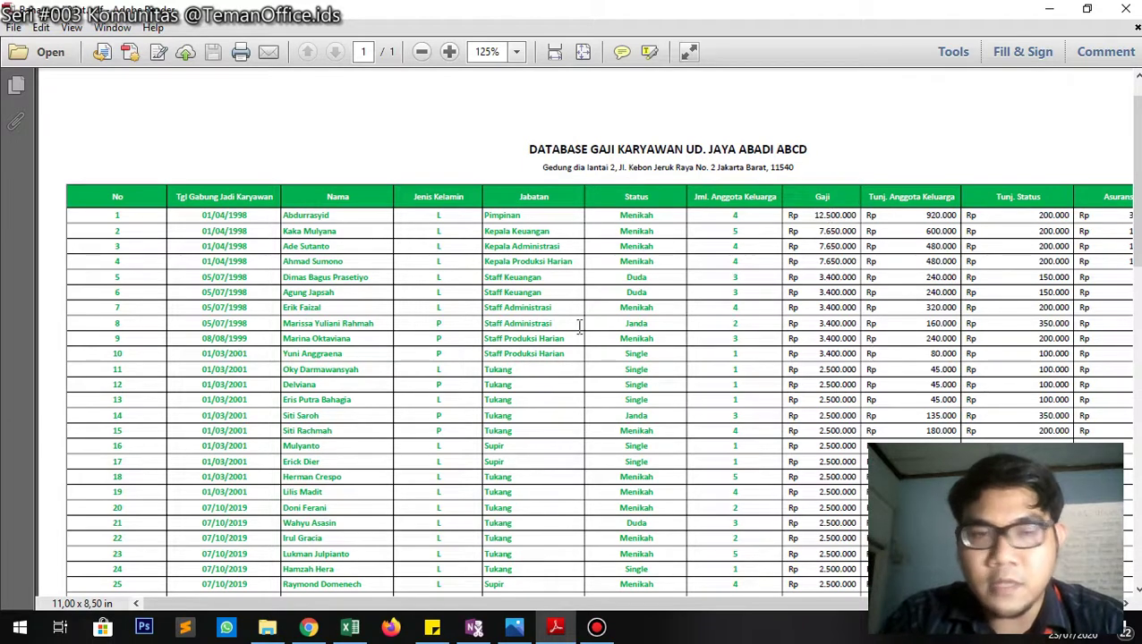
pyautogui.scroll(-2, 580, 331)
pyautogui.scroll(-2, 580, 333)
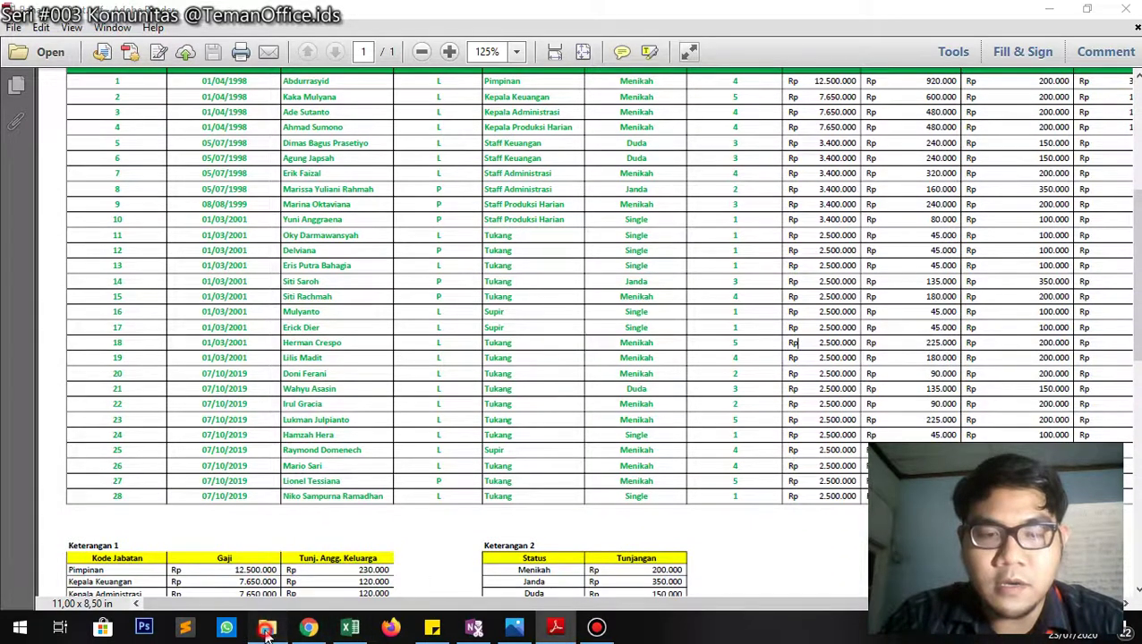
# Open the workbook bahan seri 3 lat.xlsx from the third session's folder in File Explorer.
pyautogui.click(266, 628)
pyautogui.doubleClick(441, 199)
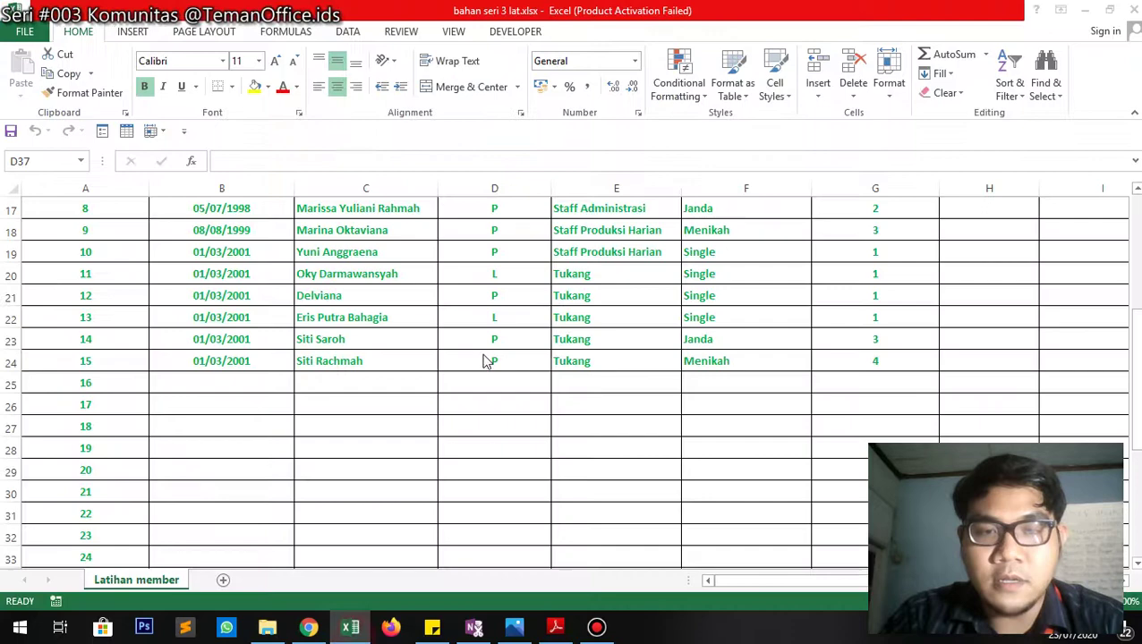
pyautogui.scroll(5, 461, 286)
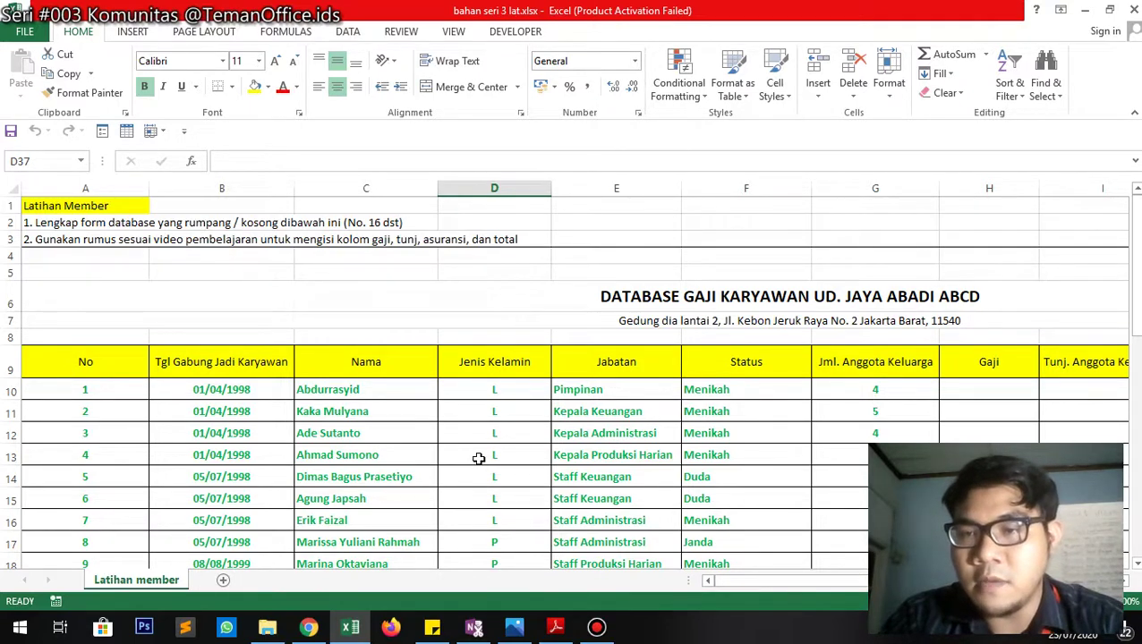
# Compare the completed salary table in the PDF with the blank rows of the Excel exercise sheet.
pyautogui.click(556, 626)
pyautogui.scroll(3, 612, 382)
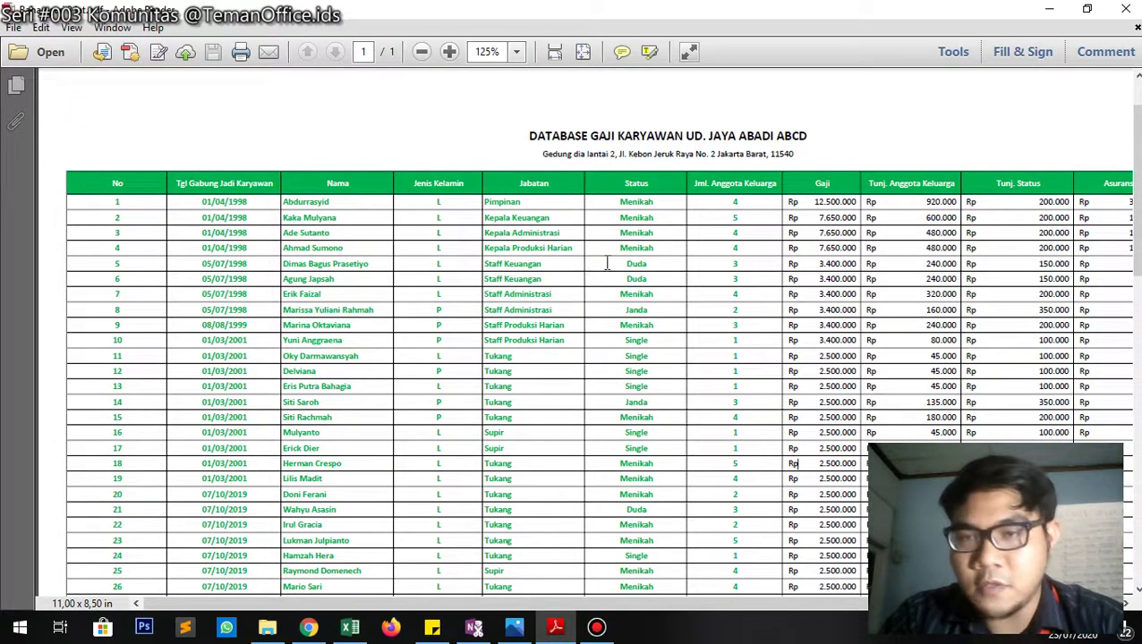
pyautogui.click(350, 627)
pyautogui.scroll(-2, 466, 384)
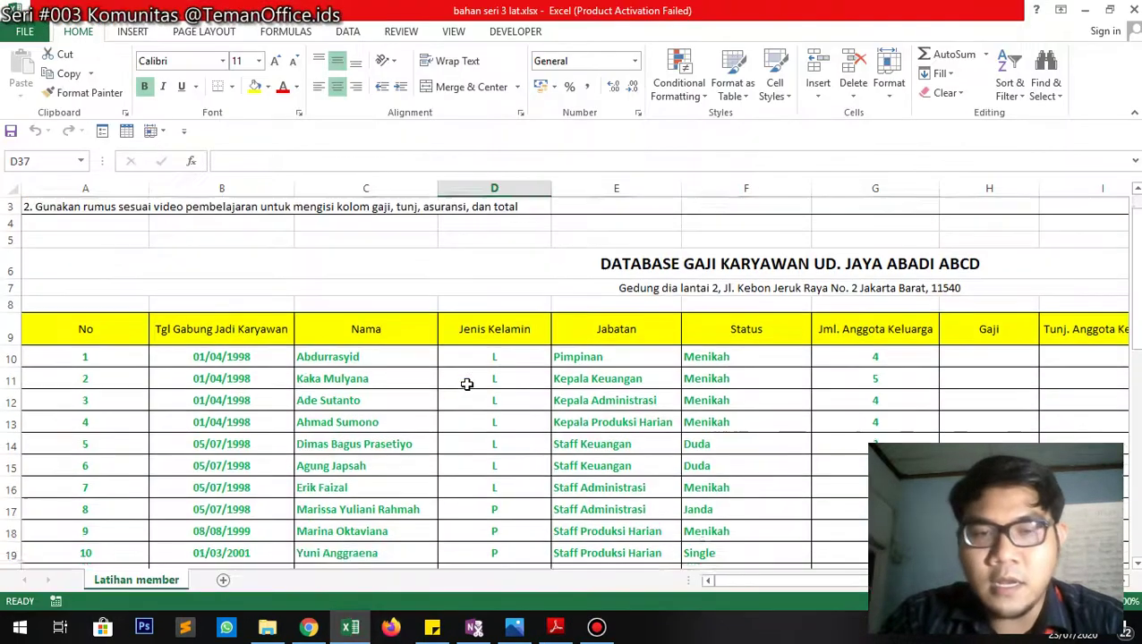
pyautogui.scroll(-3, 466, 384)
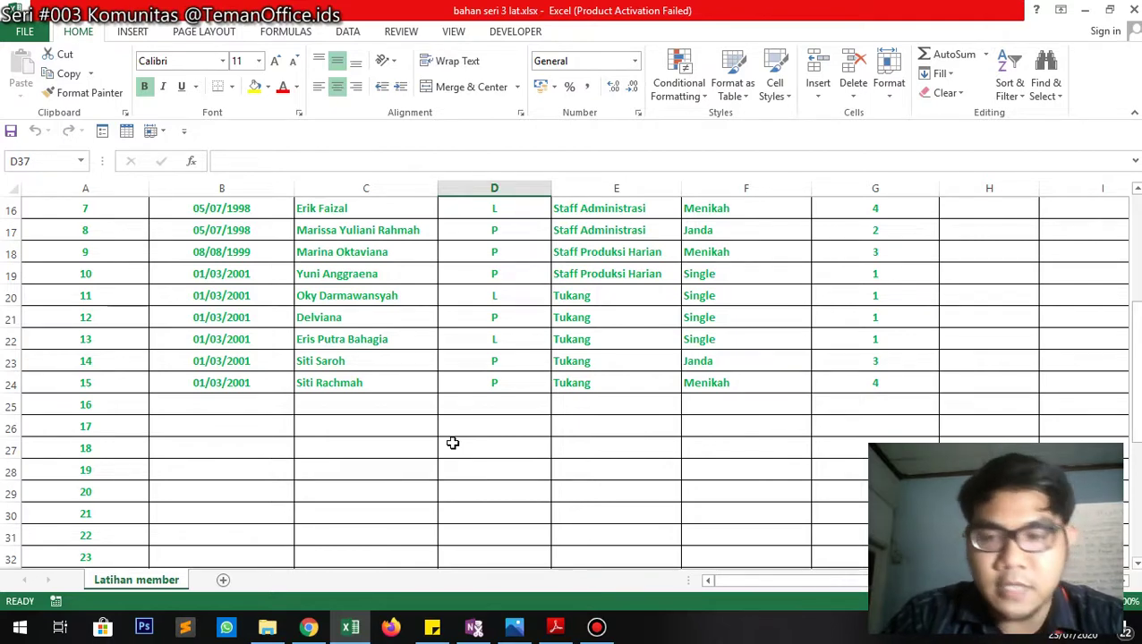
pyautogui.scroll(5, 453, 443)
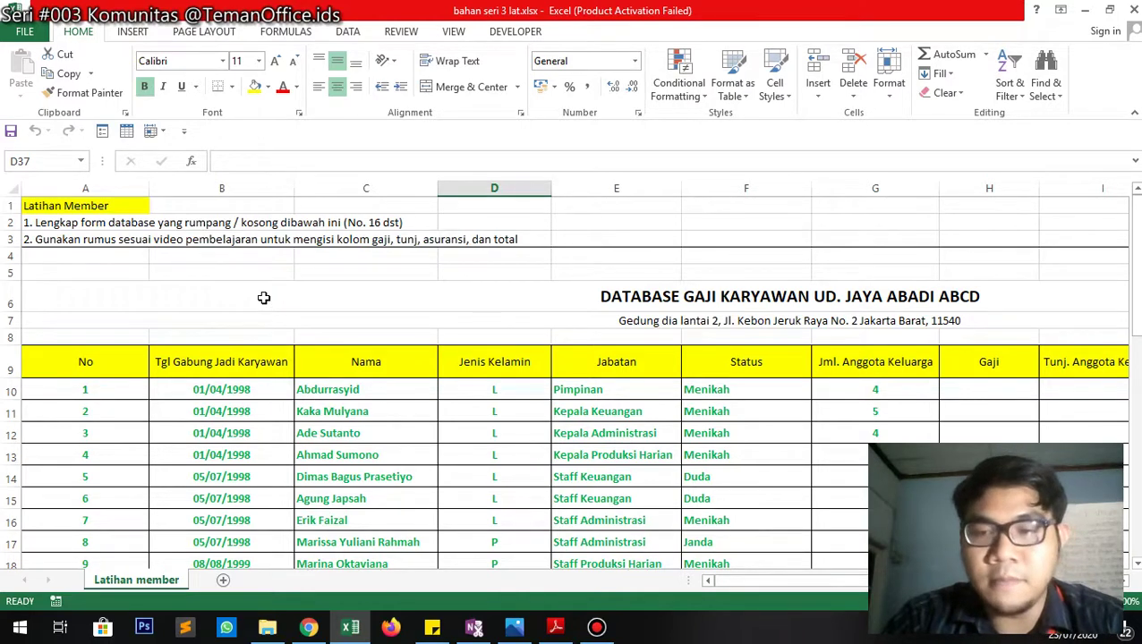
# Read the two exercise instructions in A2 and A3 and locate the blank employee rows from no. 16 onward.
pyautogui.click(114, 223)
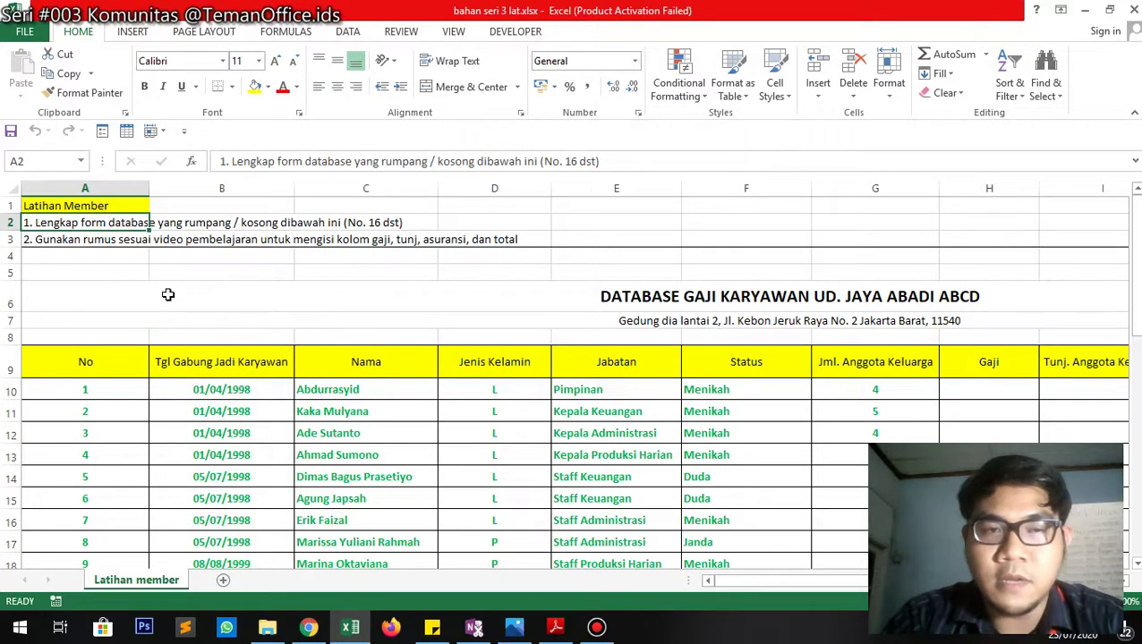
pyautogui.scroll(-5, 421, 340)
pyautogui.moveTo(273, 411); pyautogui.dragTo(822, 528)
pyautogui.scroll(6, 644, 484)
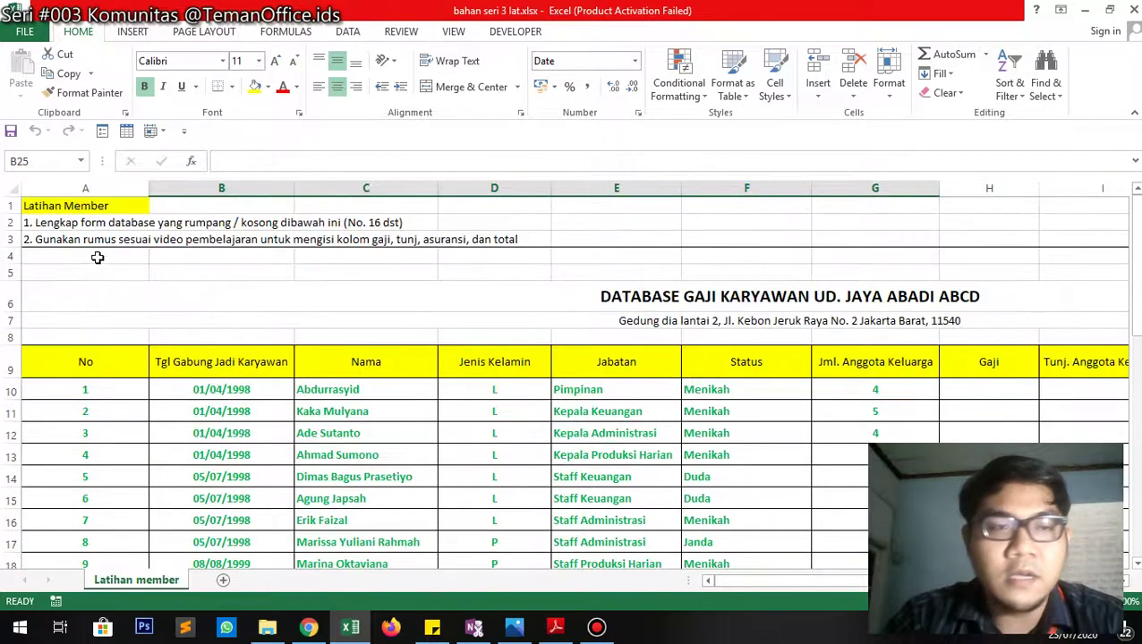
pyautogui.click(98, 256)
pyautogui.click(109, 236)
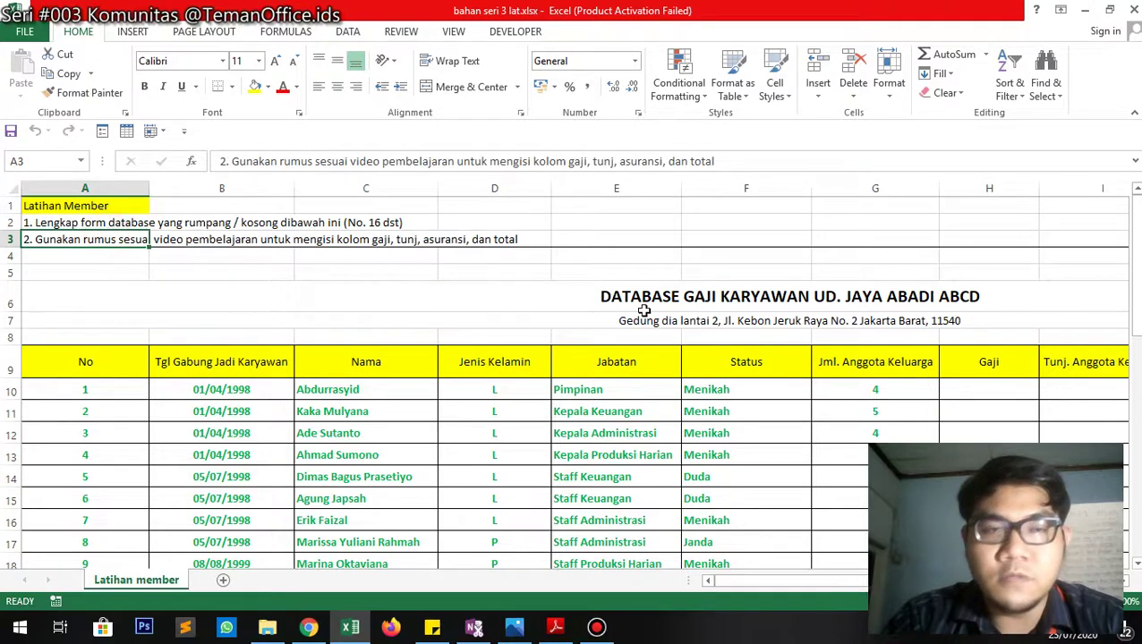
# Review the row 9 column headers from Gaji through Total to see which columns need formulas.
pyautogui.click(989, 371)
pyautogui.press('Right')
pyautogui.press('Right')
pyautogui.press('Left')
pyautogui.press('Left')
pyautogui.press('Right')
pyautogui.press('Right')
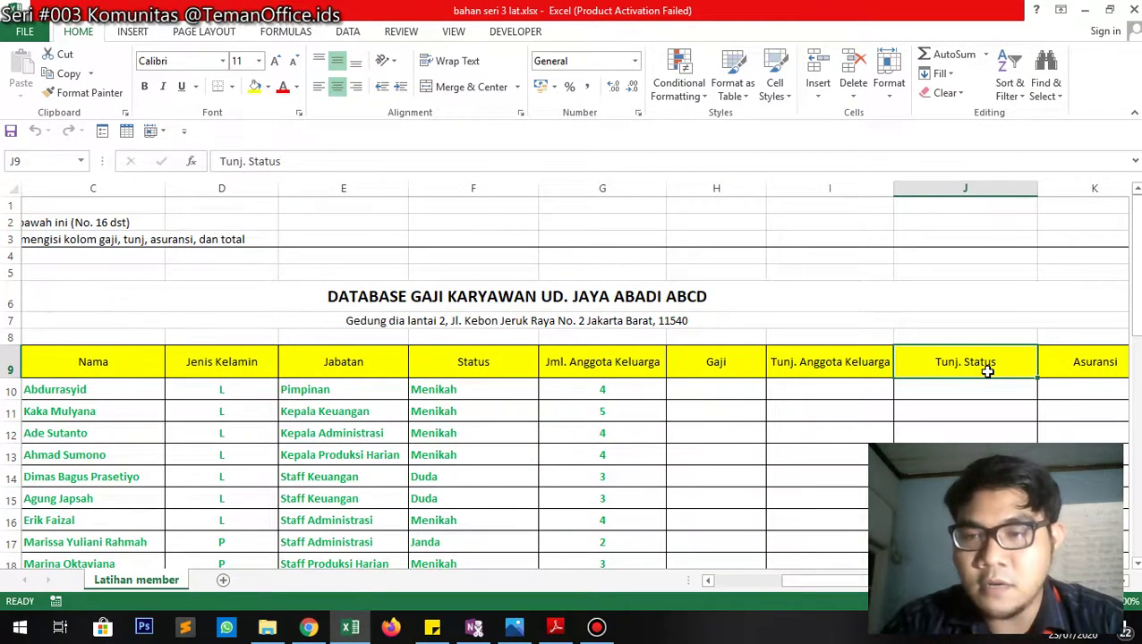
pyautogui.press('Right')
pyautogui.press('Right')
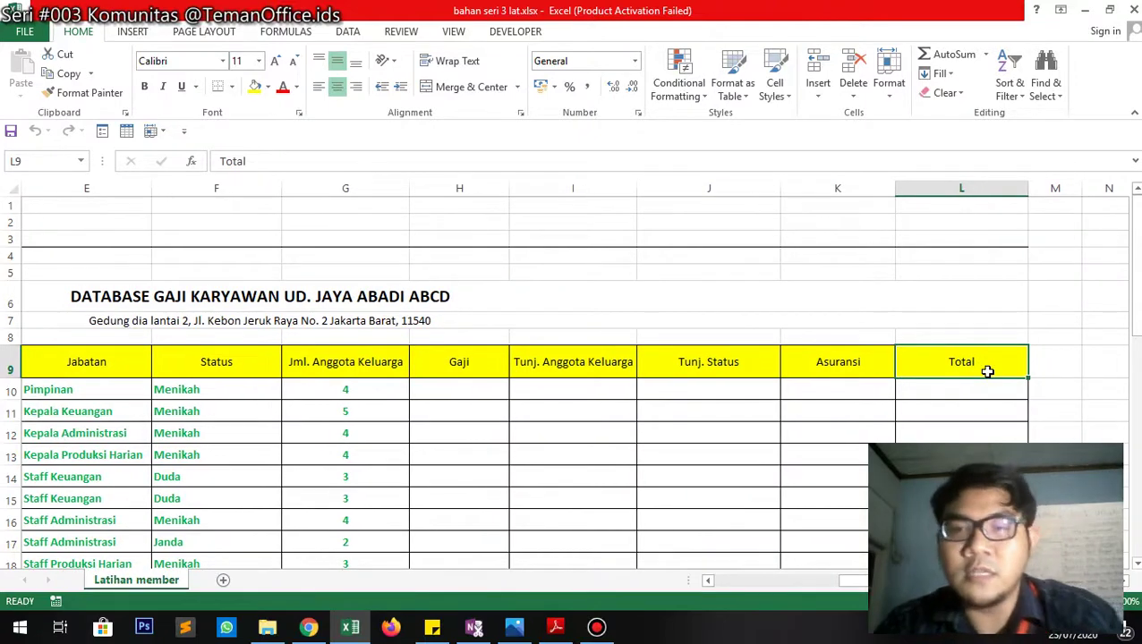
pyautogui.press('Left')
pyautogui.press('Left')
pyautogui.press('Left')
pyautogui.press('Left')
pyautogui.press('Left')
pyautogui.press('Left')
pyautogui.press('Left')
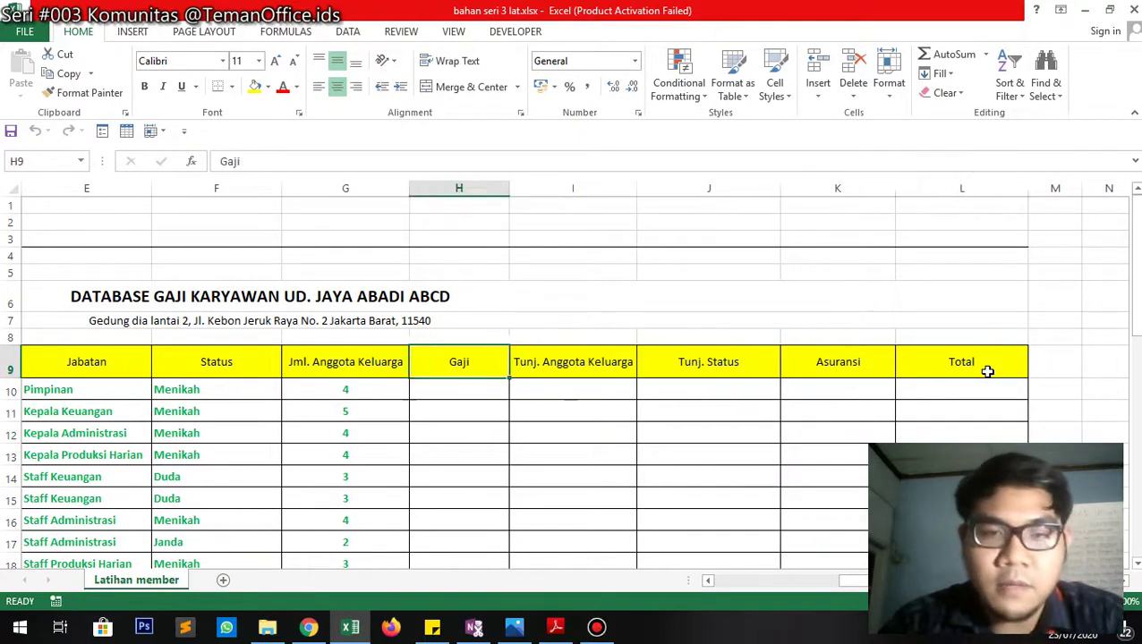
pyautogui.press('Left')
pyautogui.press('Left')
pyautogui.press('Left')
pyautogui.press('Left')
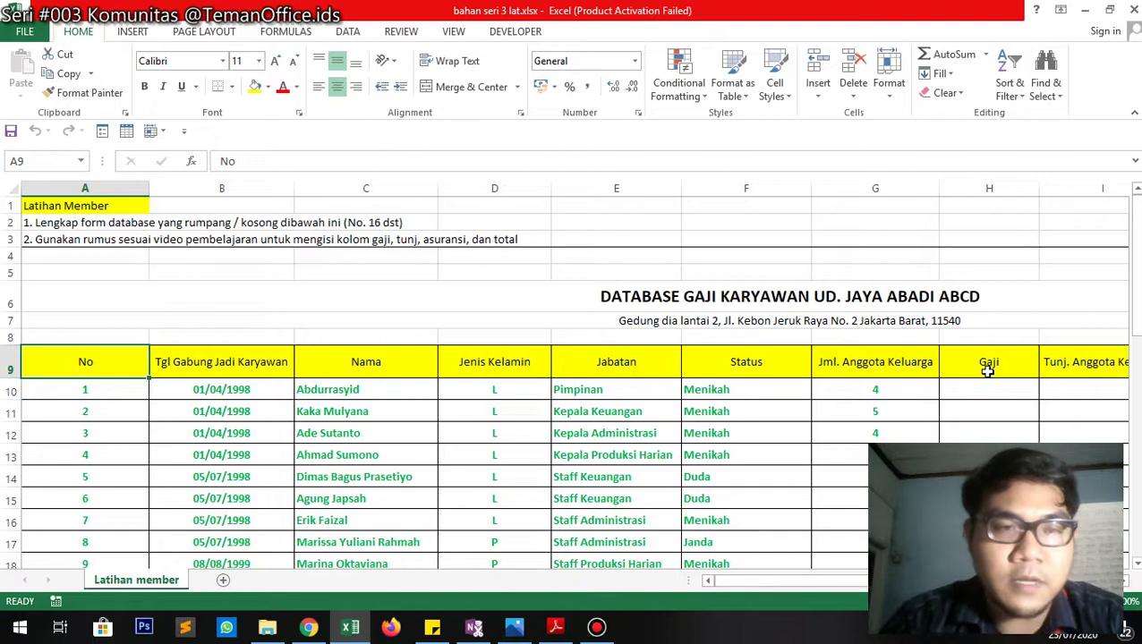
# Enter 1/3/2001 as the join date of employee no. 16 in B25.
pyautogui.scroll(-6, 311, 466)
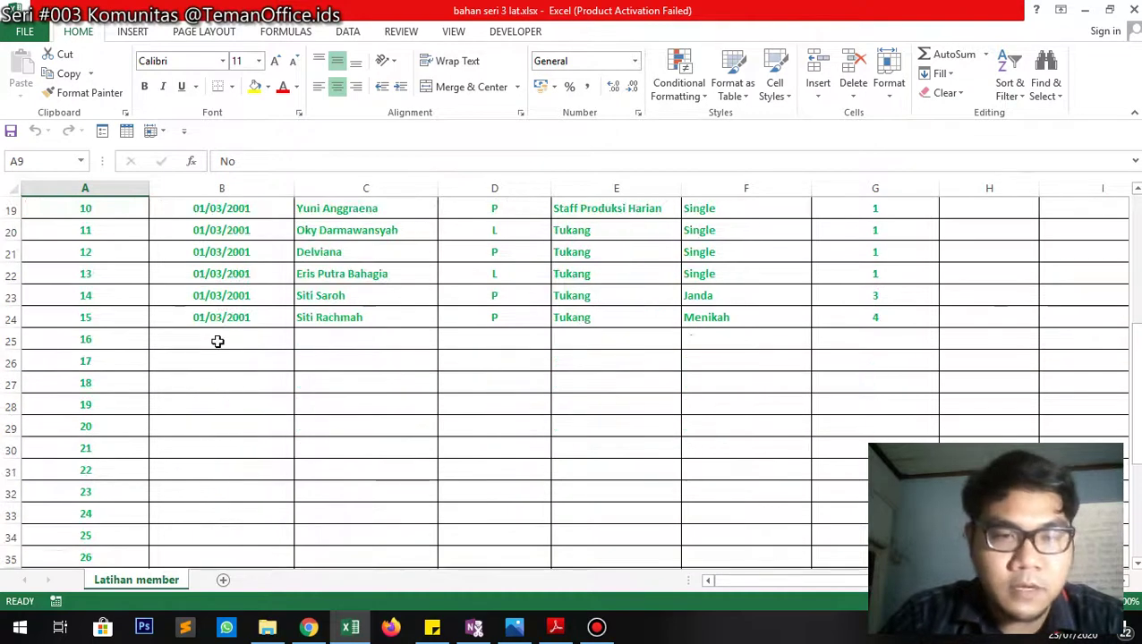
pyautogui.click(235, 335)
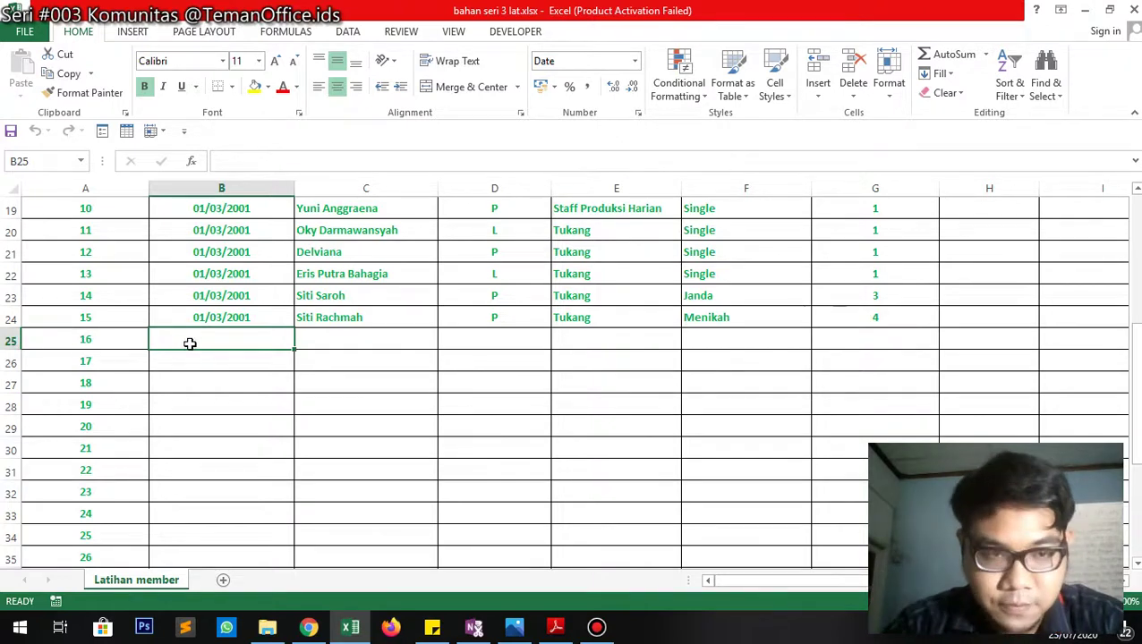
pyautogui.press('Left')
pyautogui.press('Right')
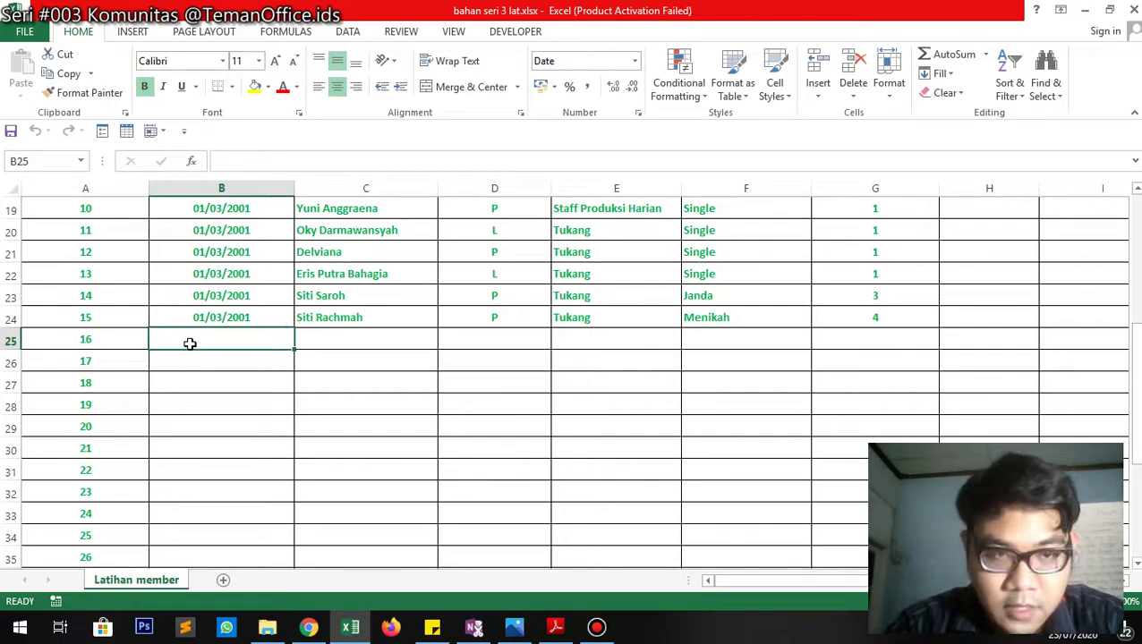
pyautogui.write('1')
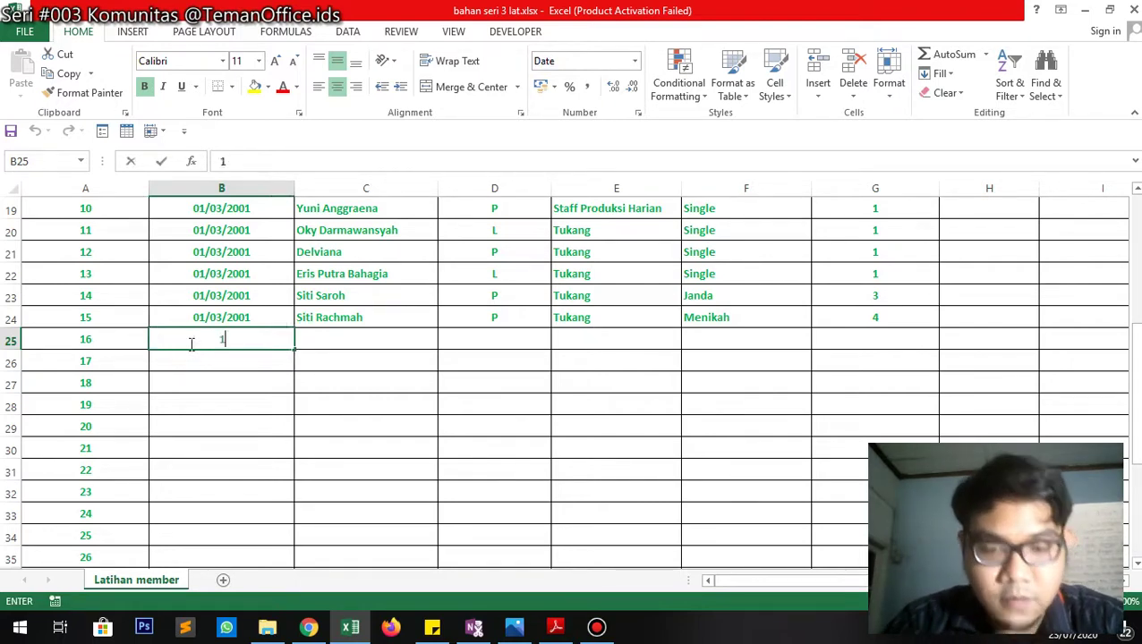
pyautogui.write('/3/2001')
pyautogui.hotkey('ctrl', 'Return')
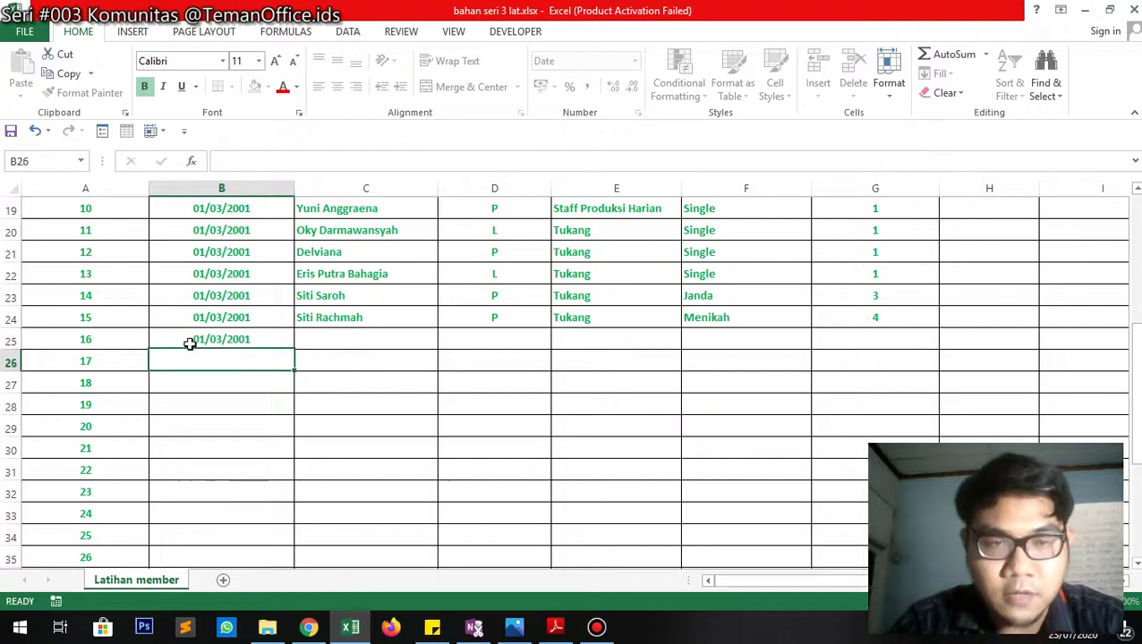
pyautogui.write('1/3/2001')
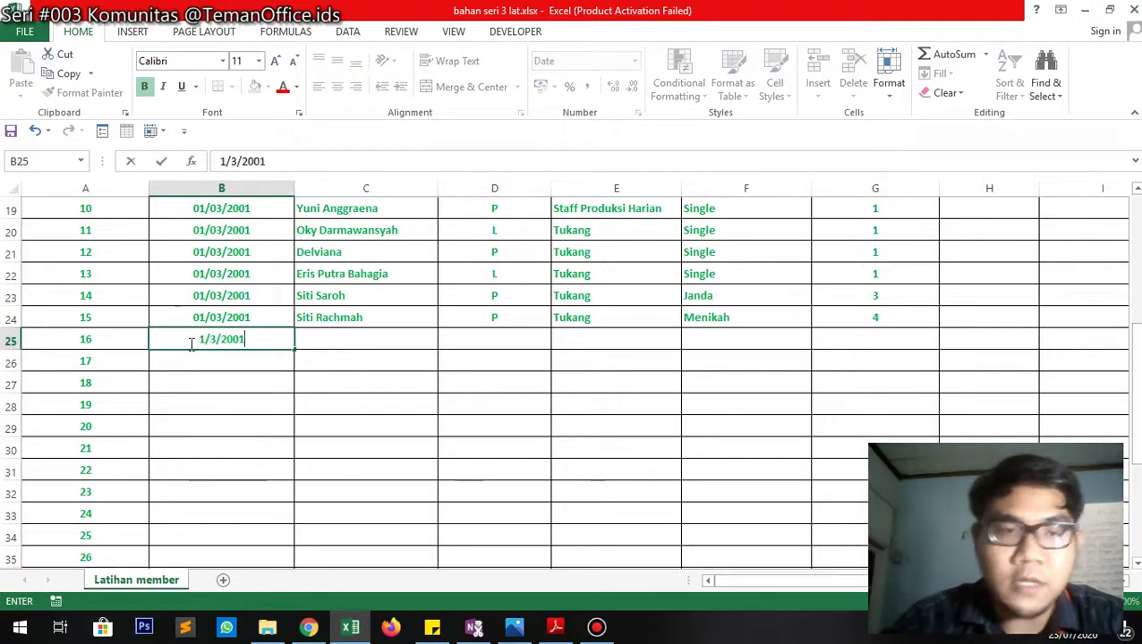
pyautogui.press('Return')
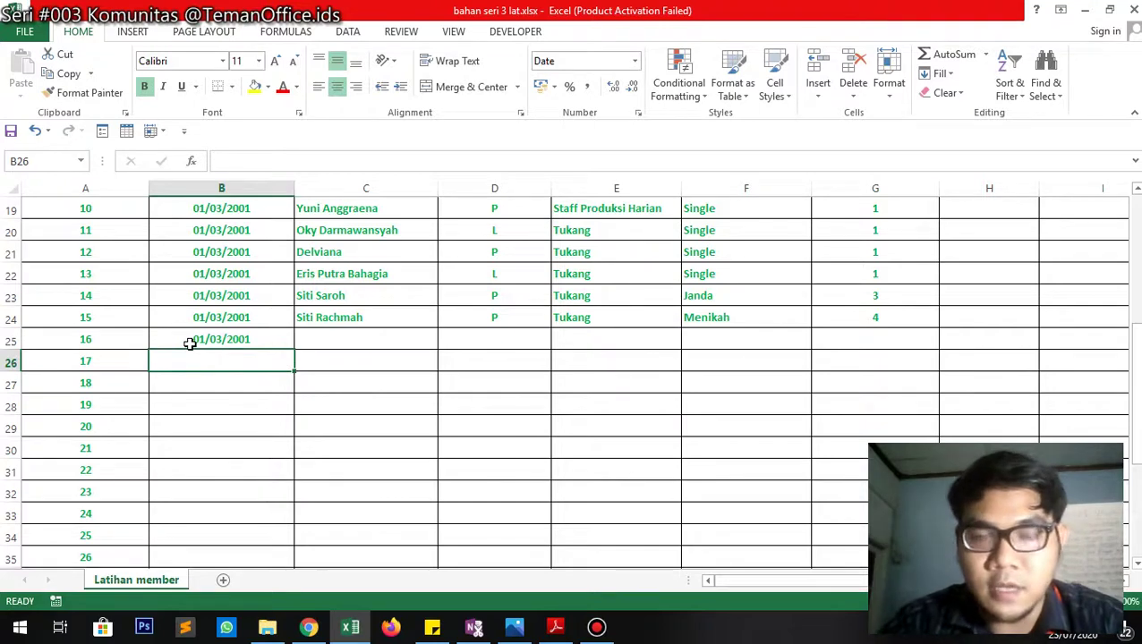
# Copy the join date from B25 into B26 through B28 for employees no. 17 to 19.
pyautogui.click(190, 344)
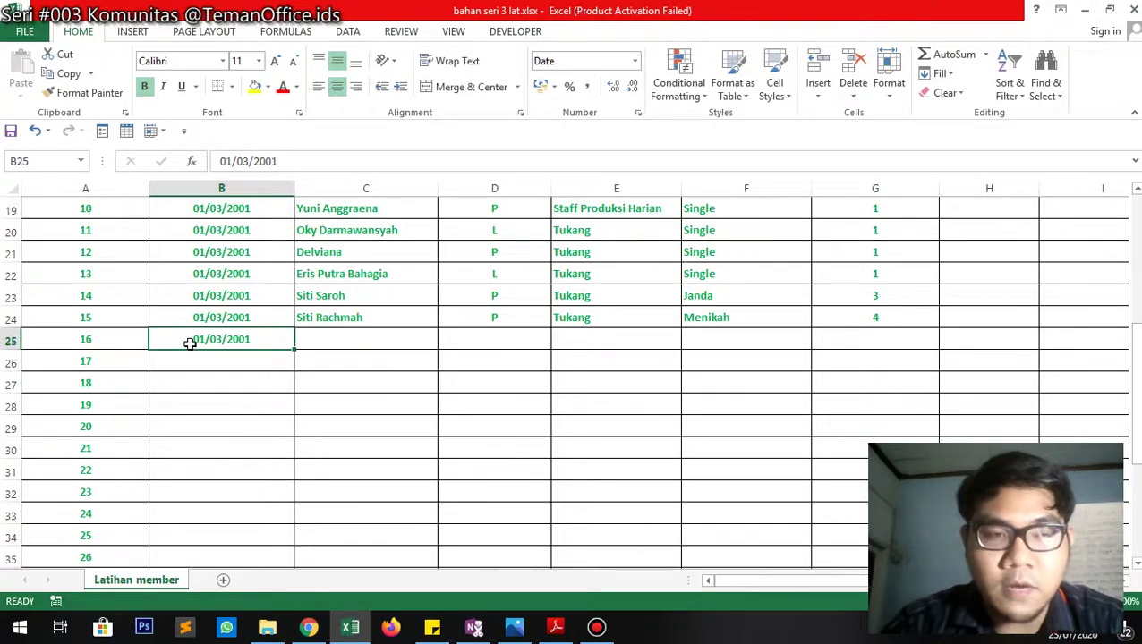
pyautogui.hotkey('ctrl', 'c')
pyautogui.press('Down')
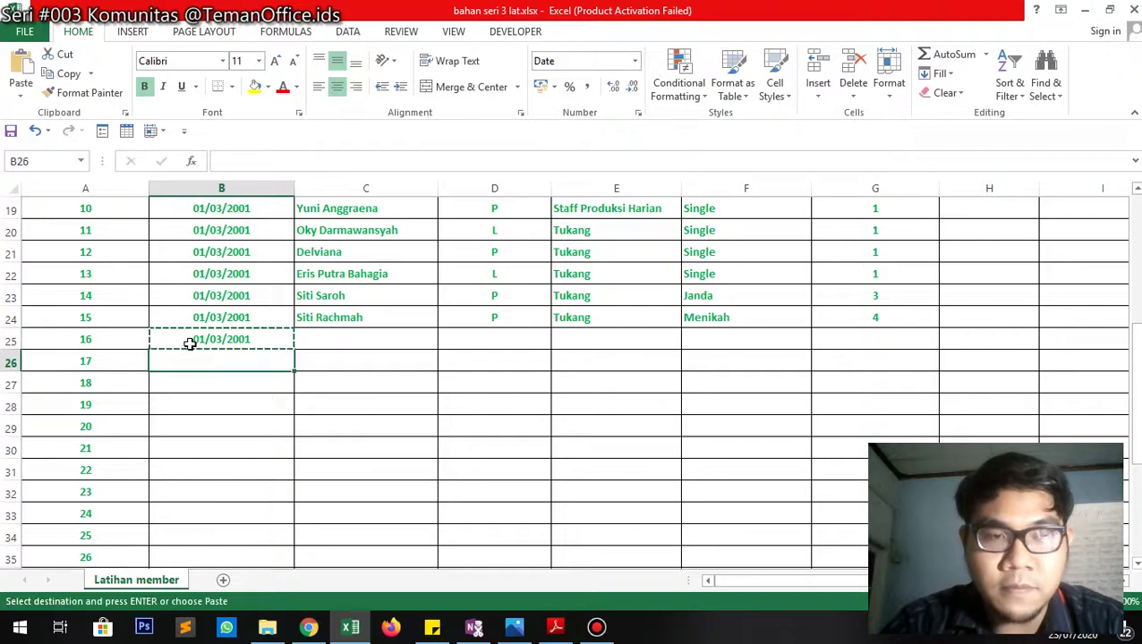
pyautogui.hotkey('ctrl', 'v')
pyautogui.press('Down')
pyautogui.hotkey('ctrl', 'v')
pyautogui.press('Down')
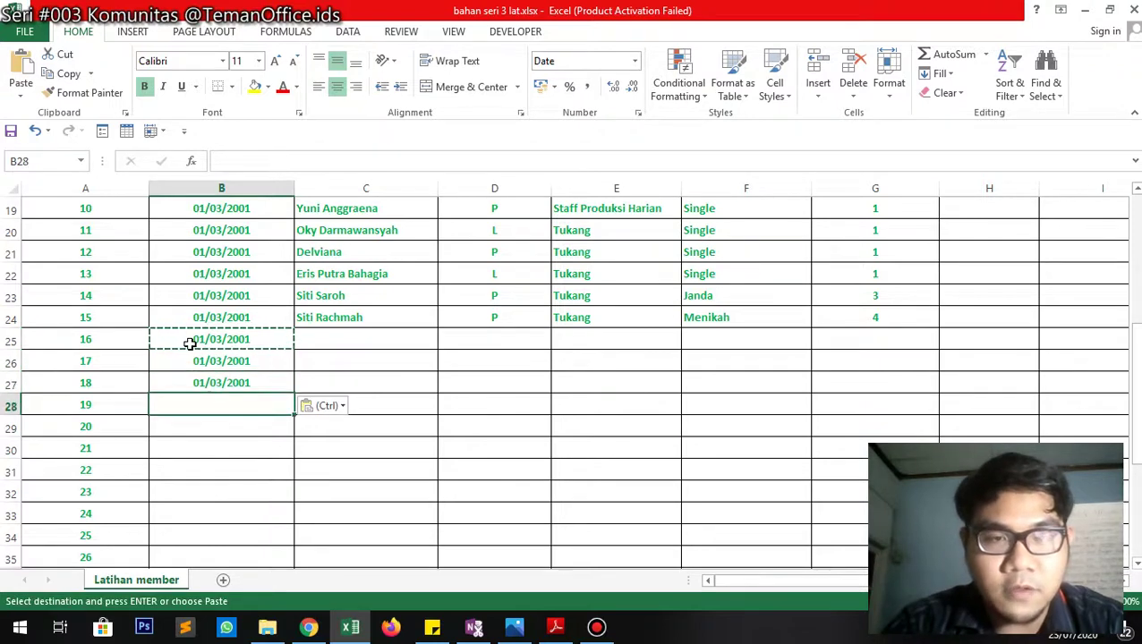
pyautogui.hotkey('ctrl', 'v')
pyautogui.press('Down')
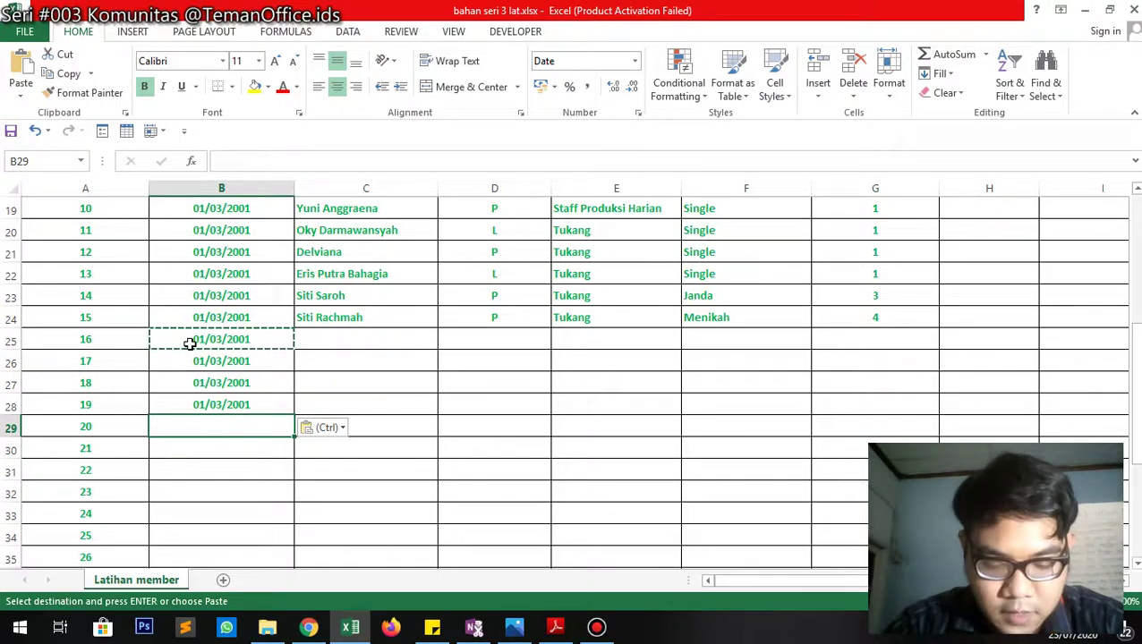
# Enter 7/10/2001 as the join date of employee no. 20 in B29.
pyautogui.write('7/')
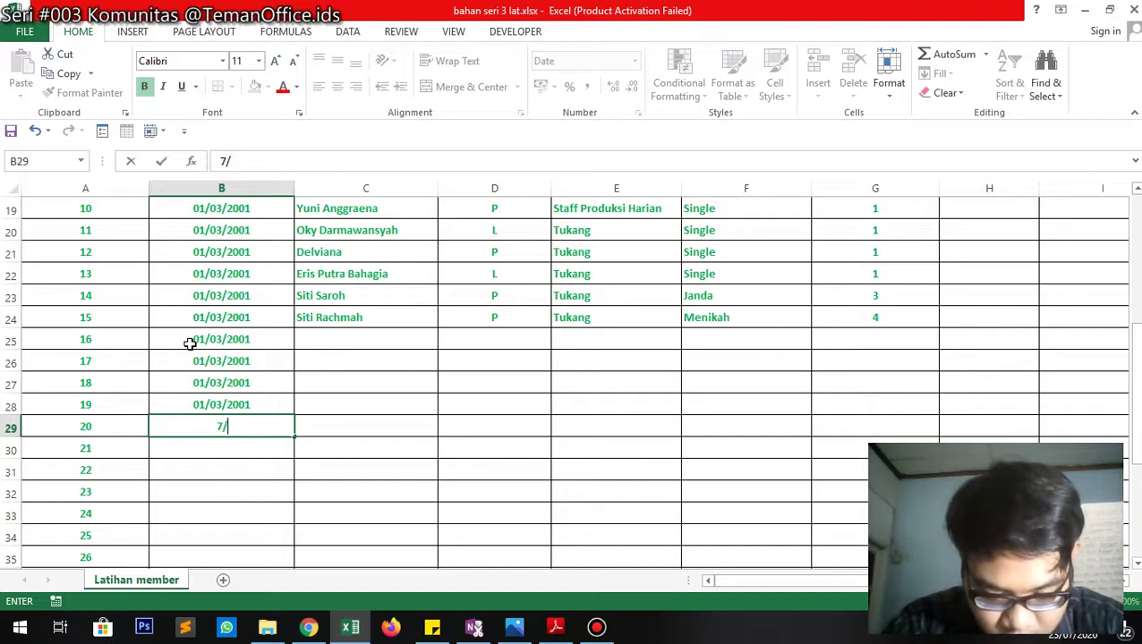
pyautogui.write('1')
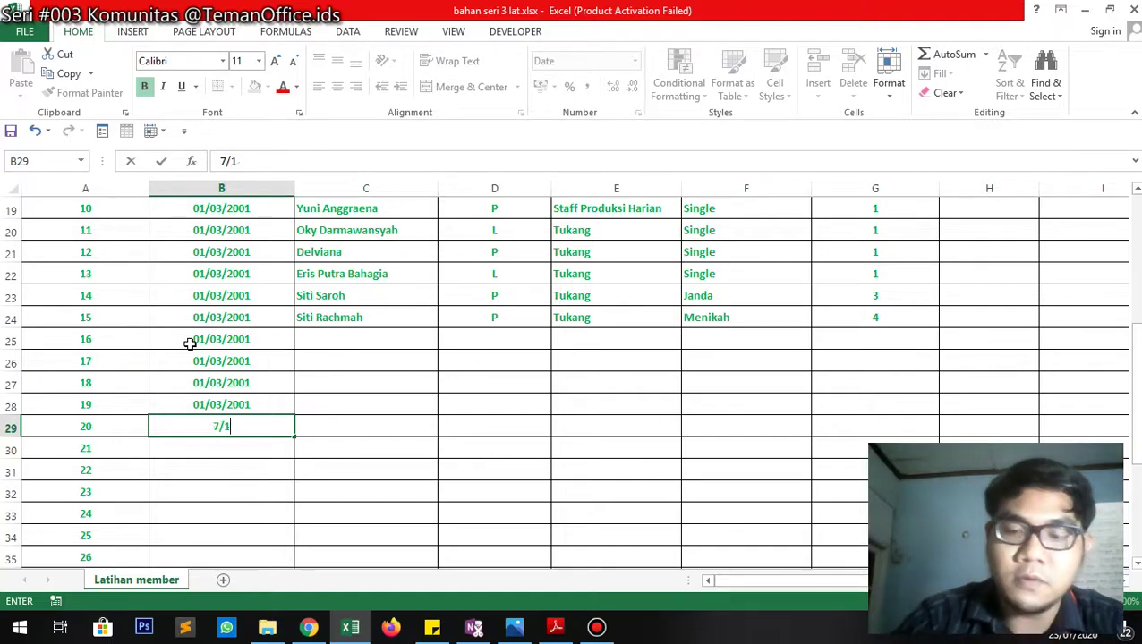
pyautogui.write('01')
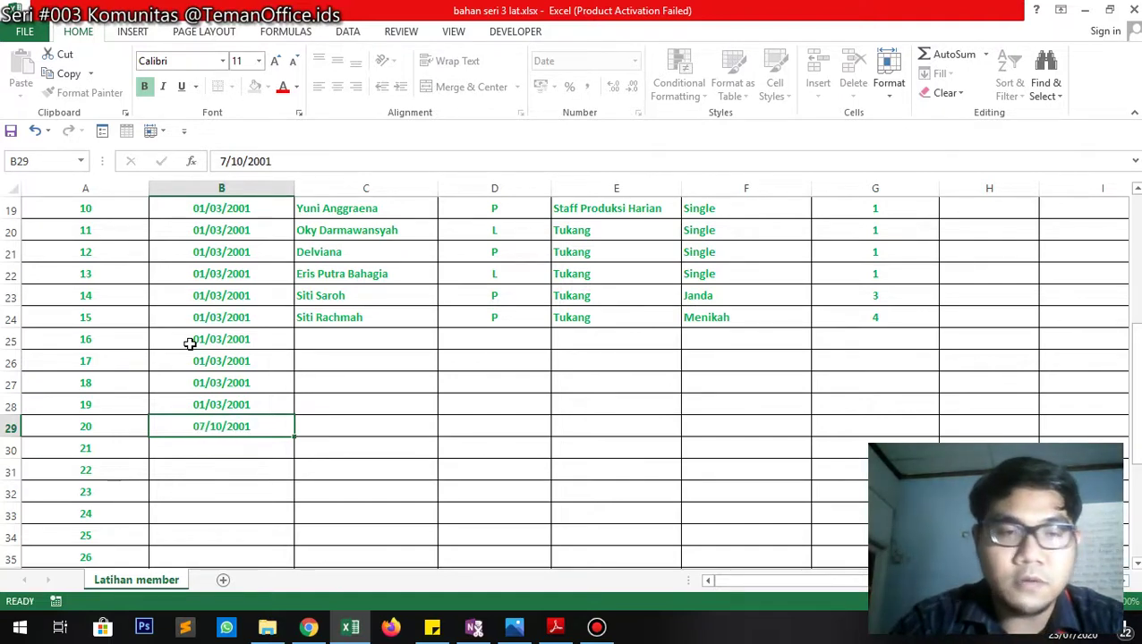
pyautogui.press('Return')
# Copy the join date from B29 into B30 through B36 for employees no. 21 to 27.
pyautogui.press('Up')
pyautogui.hotkey('ctrl', 'c')
pyautogui.press('Down')
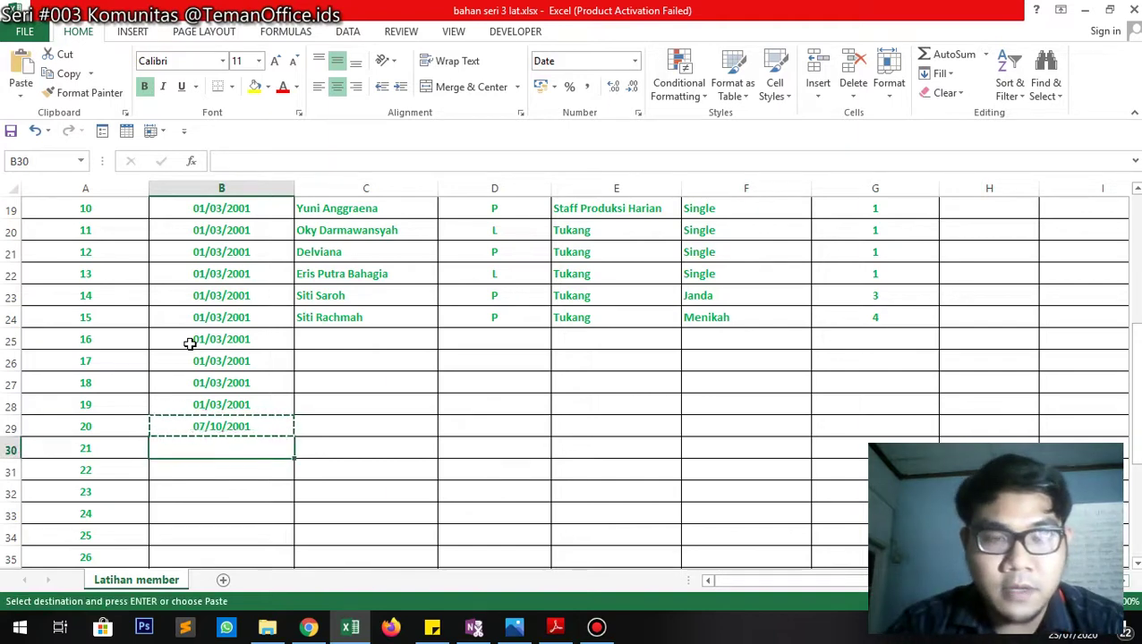
pyautogui.hotkey('ctrl', 'v')
pyautogui.press('Down')
pyautogui.hotkey('ctrl', 'v')
pyautogui.press('Down')
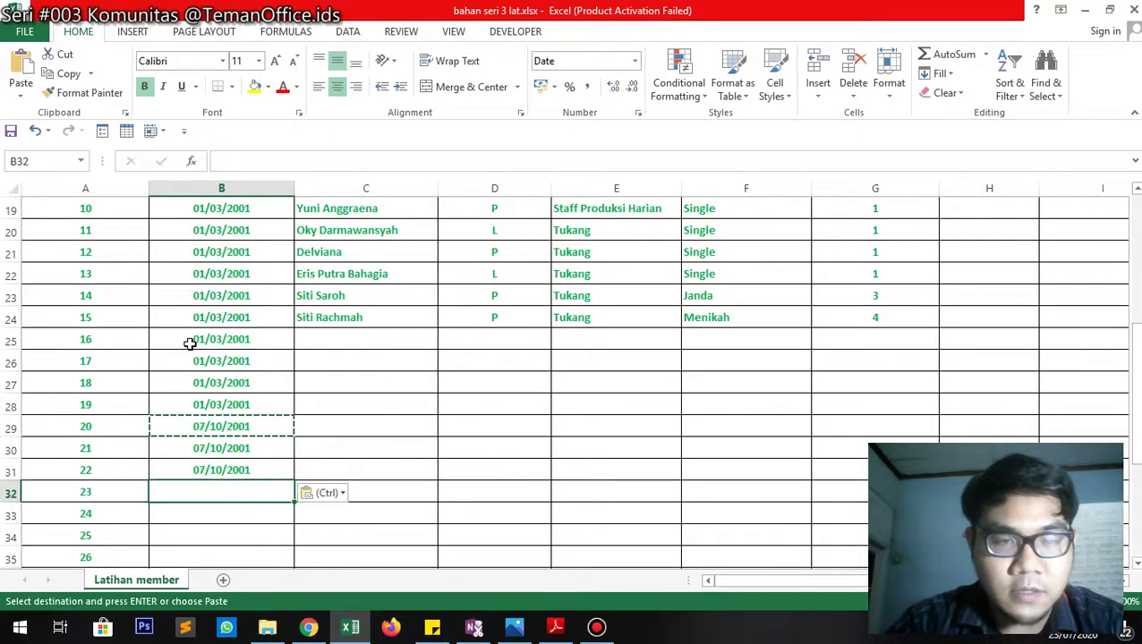
pyautogui.hotkey('ctrl', 'v')
pyautogui.press('Down')
pyautogui.hotkey('ctrl', 'v')
pyautogui.press('Down')
pyautogui.hotkey('ctrl', 'v')
pyautogui.press('Down')
pyautogui.hotkey('ctrl', 'v')
pyautogui.press('Down')
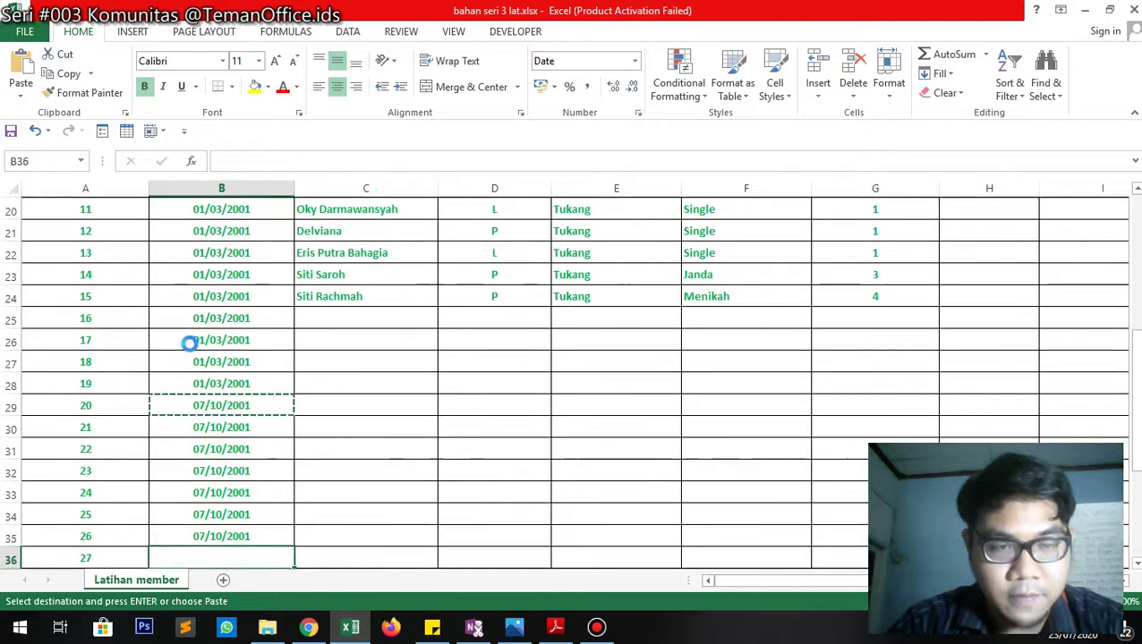
pyautogui.hotkey('ctrl', 'v')
# Enter the names of employees no. 16 to 19 in C25 through C28.
pyautogui.press('Right')
pyautogui.press('Up')
pyautogui.press('Up')
pyautogui.press('Up')
pyautogui.press('Up')
pyautogui.press('Up')
pyautogui.press('Up')
pyautogui.press('Up')
pyautogui.press('Up')
pyautogui.press('Up')
pyautogui.press('Up')
pyautogui.press('Up')
pyautogui.press('Up')
pyautogui.press('Down')
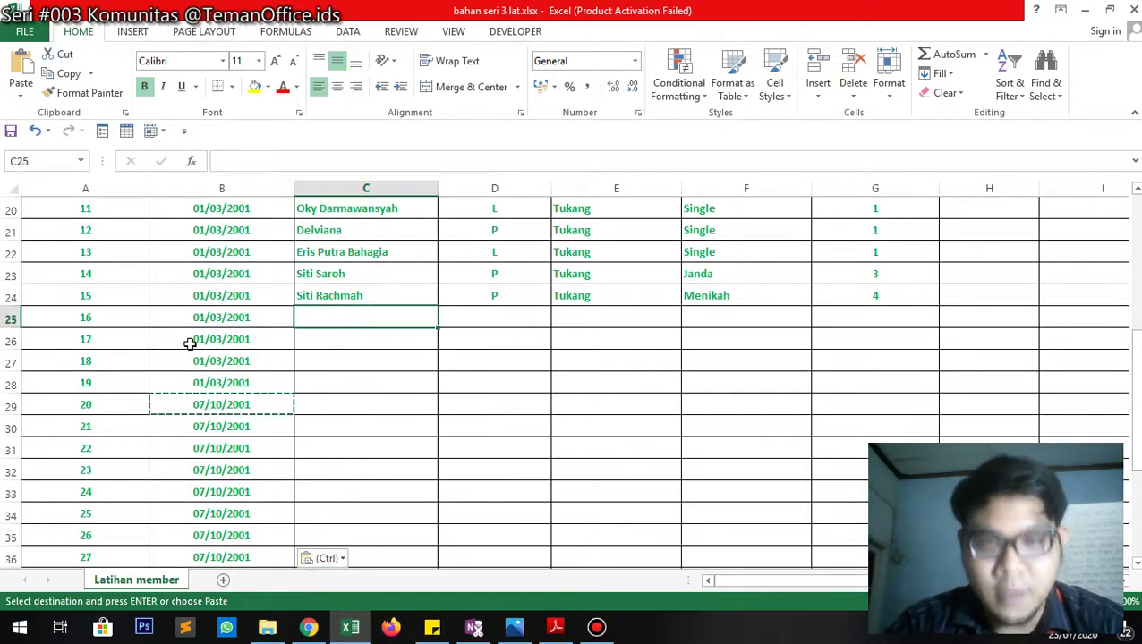
pyautogui.write('Mulyanto')
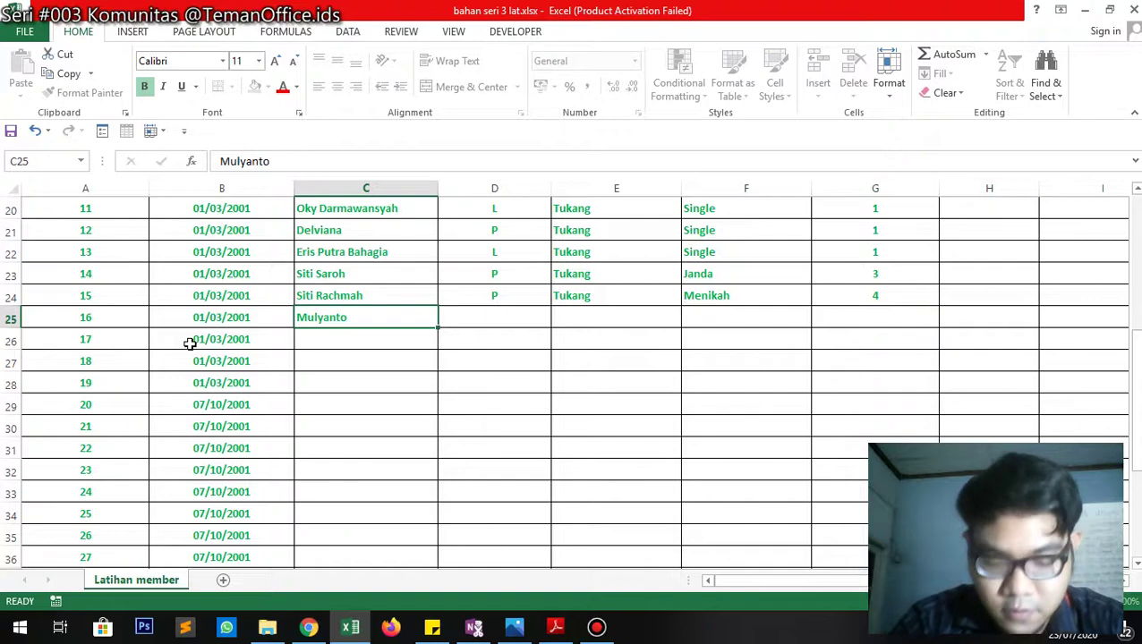
pyautogui.press('Return')
pyautogui.write('Erick Dier')
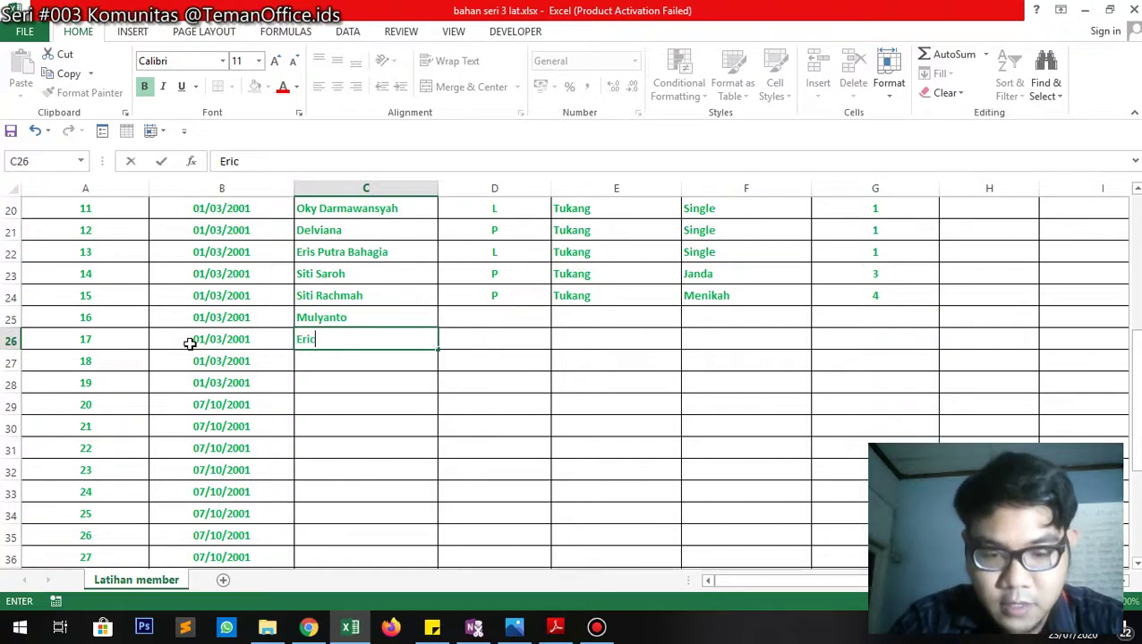
pyautogui.press('Return')
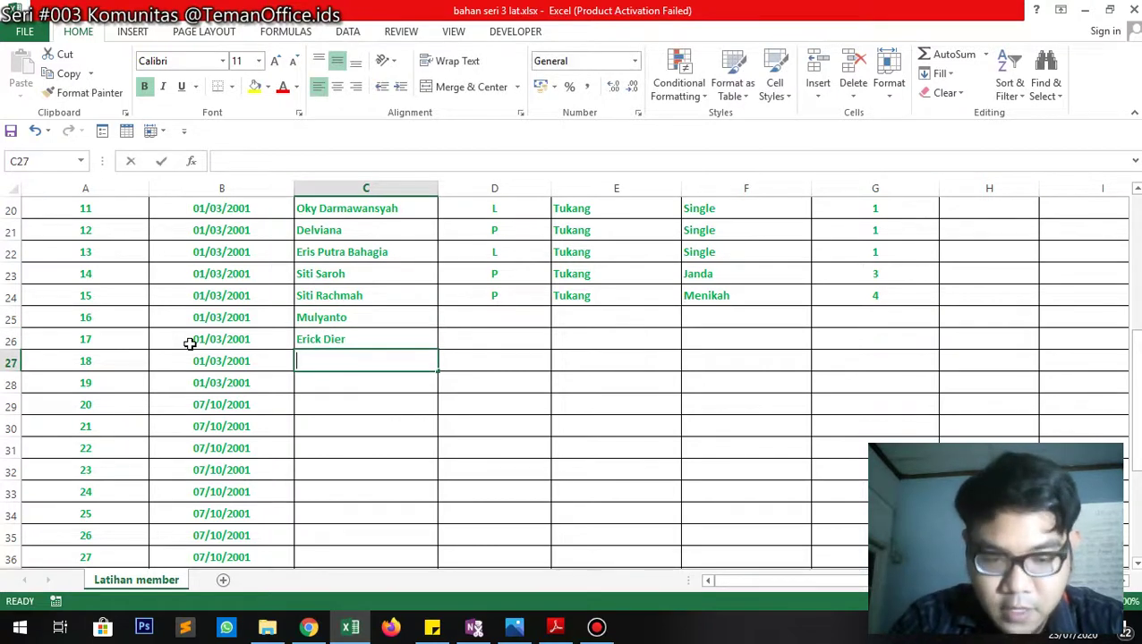
pyautogui.write('Herman Crespo')
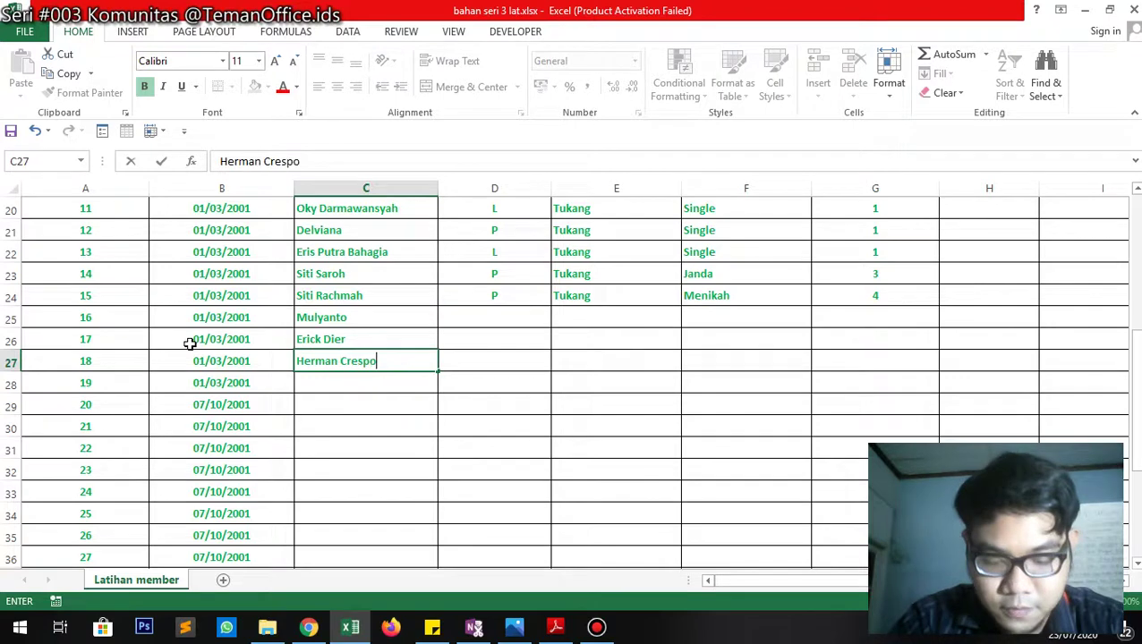
pyautogui.press('Return')
pyautogui.write('Lilis Madit')
pyautogui.press('Return')
# Enter the names of employees no. 20 to 24 in C29 through C33.
pyautogui.write('D')
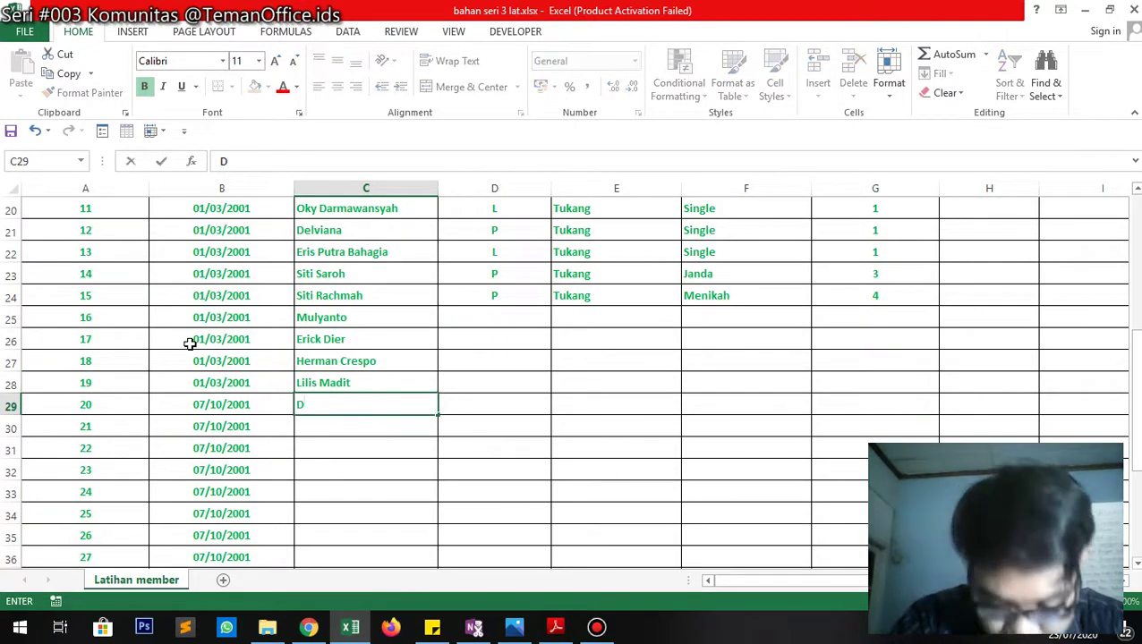
pyautogui.write('oni Ferani')
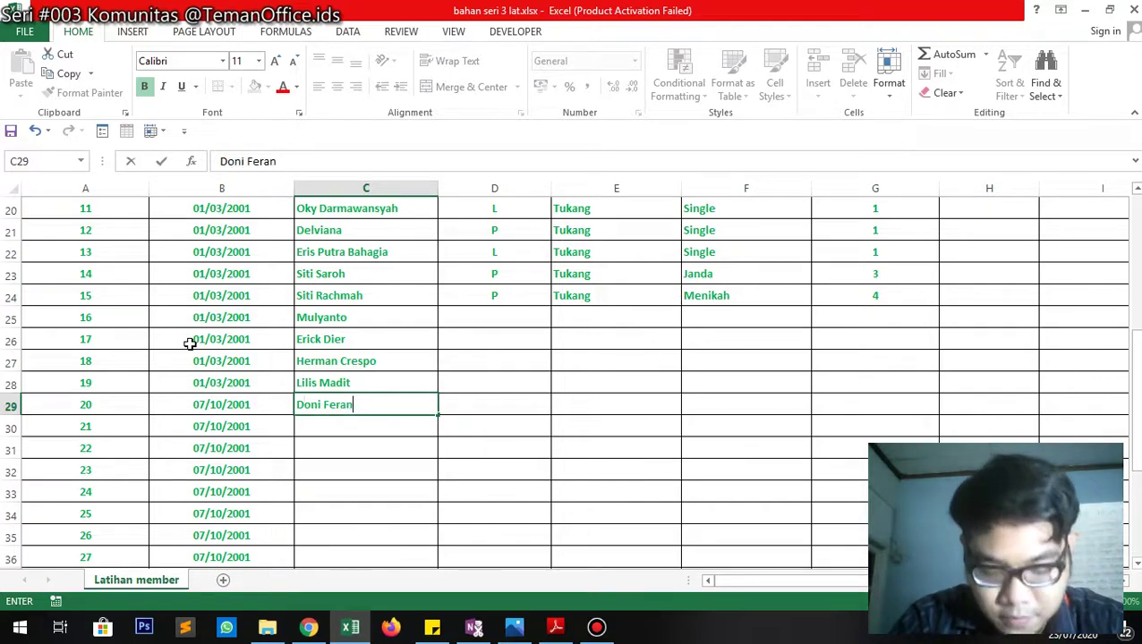
pyautogui.press('Return')
pyautogui.write('Wahyu Asasin')
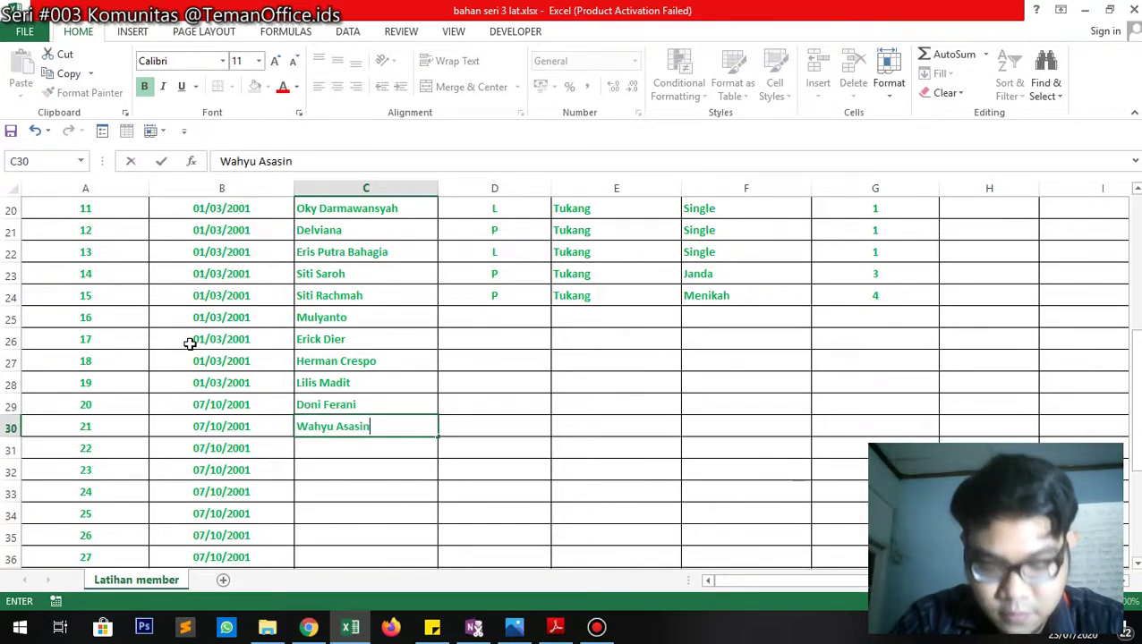
pyautogui.press('Return')
pyautogui.write('Irul ')
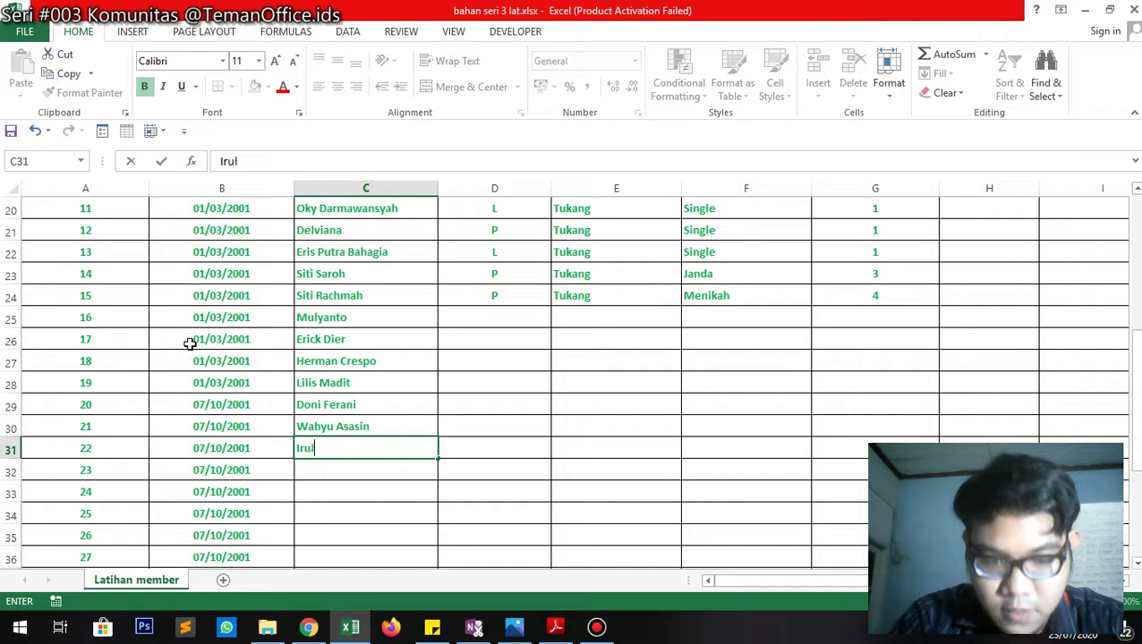
pyautogui.write('Gracia')
pyautogui.press('Return')
pyautogui.write('Lukman Julpianto')
pyautogui.press('Return')
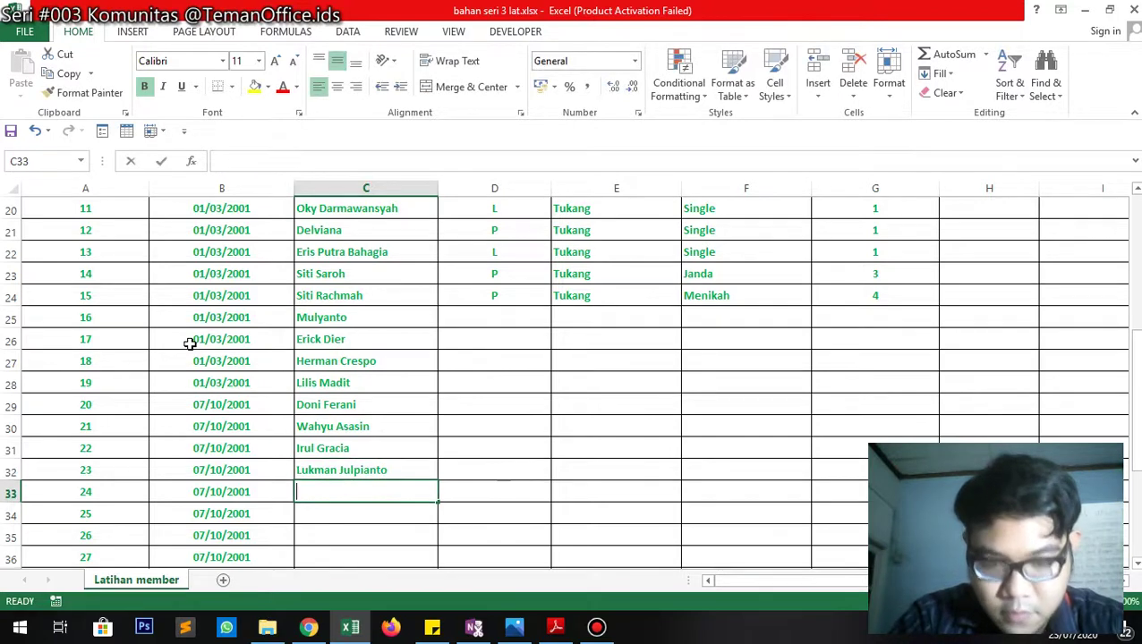
pyautogui.write('Hamzah Hera')
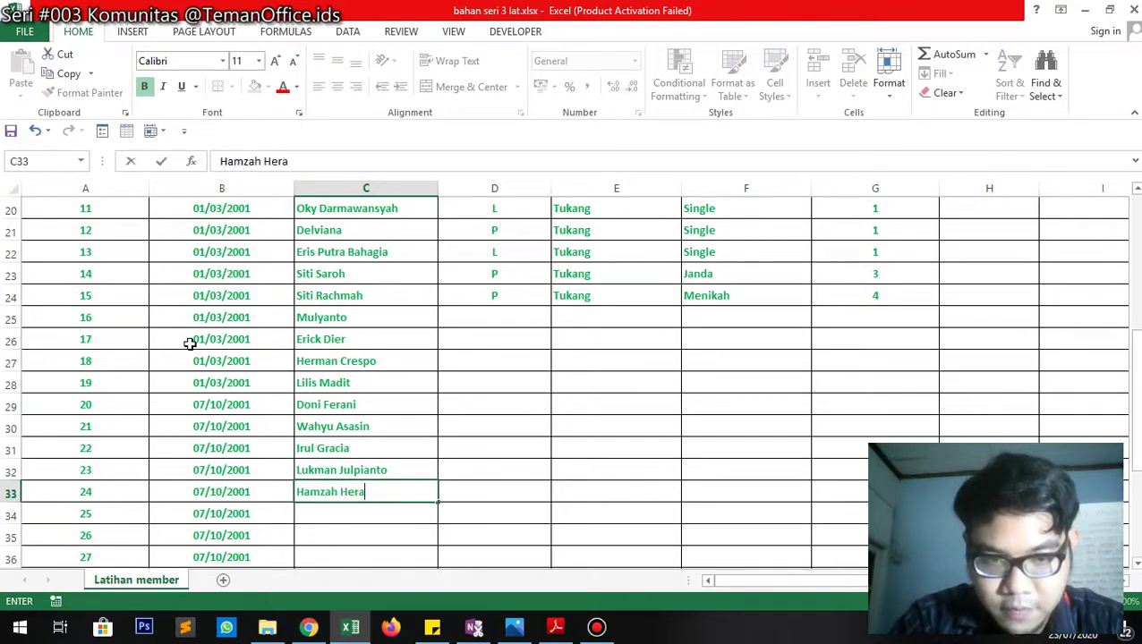
pyautogui.press('Return')
pyautogui.write('Mario S')
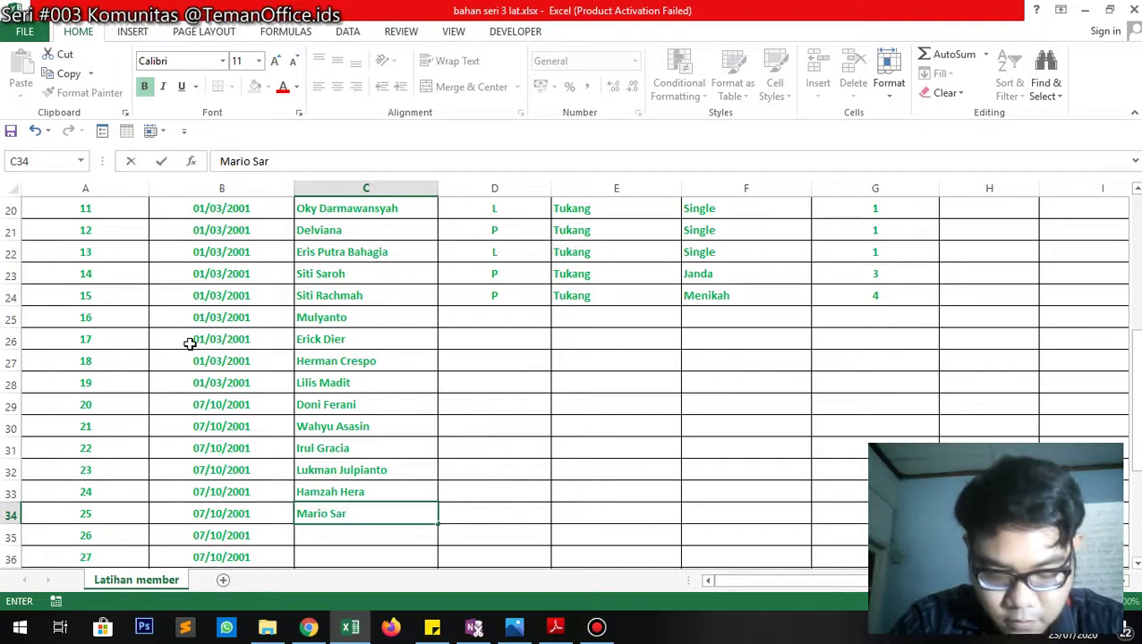
pyautogui.write('ar')
pyautogui.press('BackSpace')
pyautogui.press('BackSpace')
pyautogui.press('BackSpace')
pyautogui.press('BackSpace')
pyautogui.press('BackSpace')
pyautogui.press('BackSpace')
pyautogui.press('BackSpace')
pyautogui.press('BackSpace')
pyautogui.press('BackSpace')
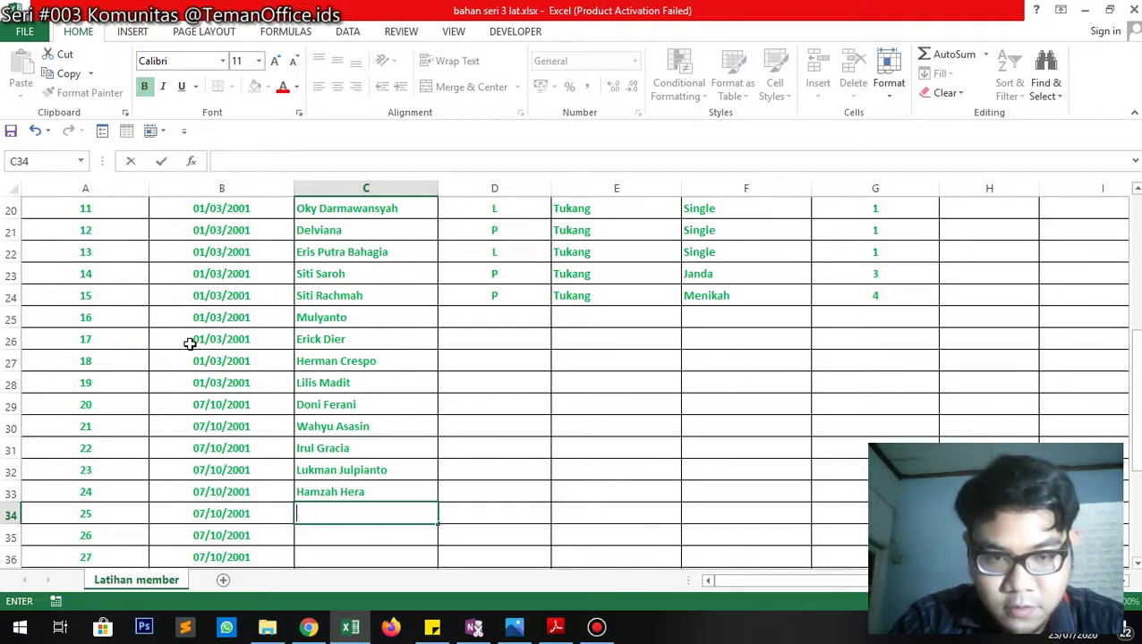
# Enter the names of employees no. 25 to 28 in C34 through C37.
pyautogui.write('Ra')
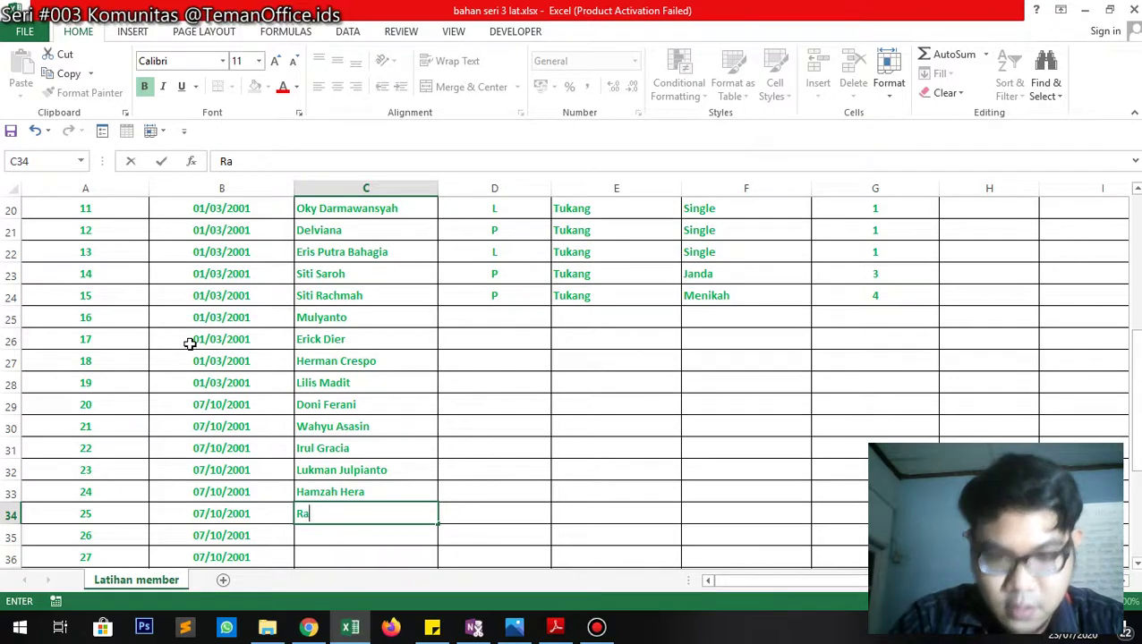
pyautogui.write('ymond Domenech')
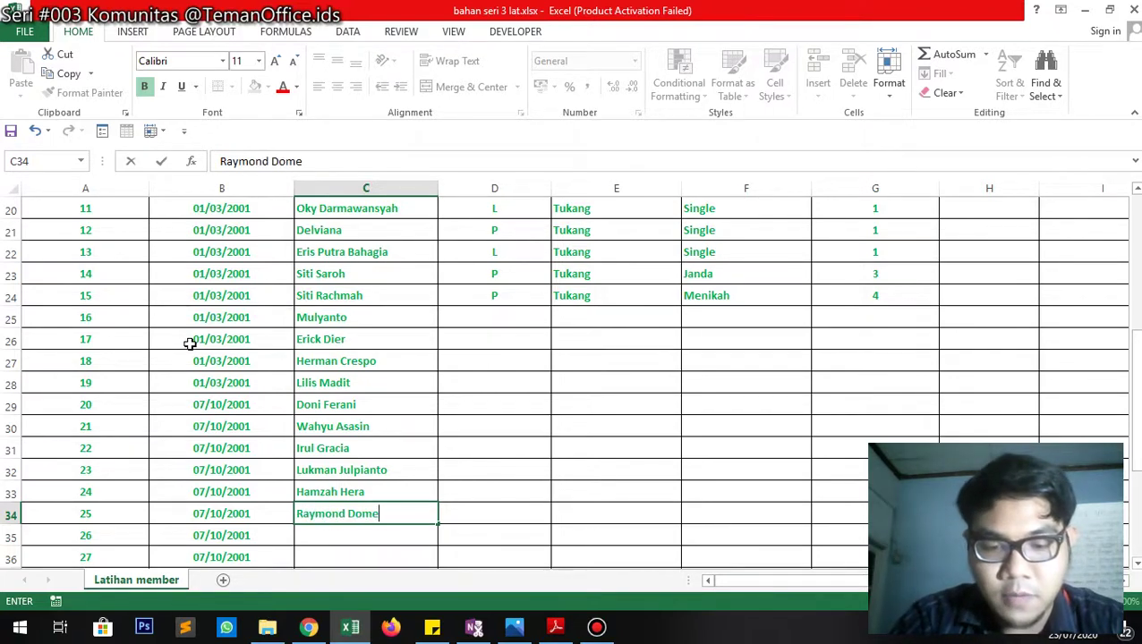
pyautogui.press('Return')
pyautogui.write('Mario Sari')
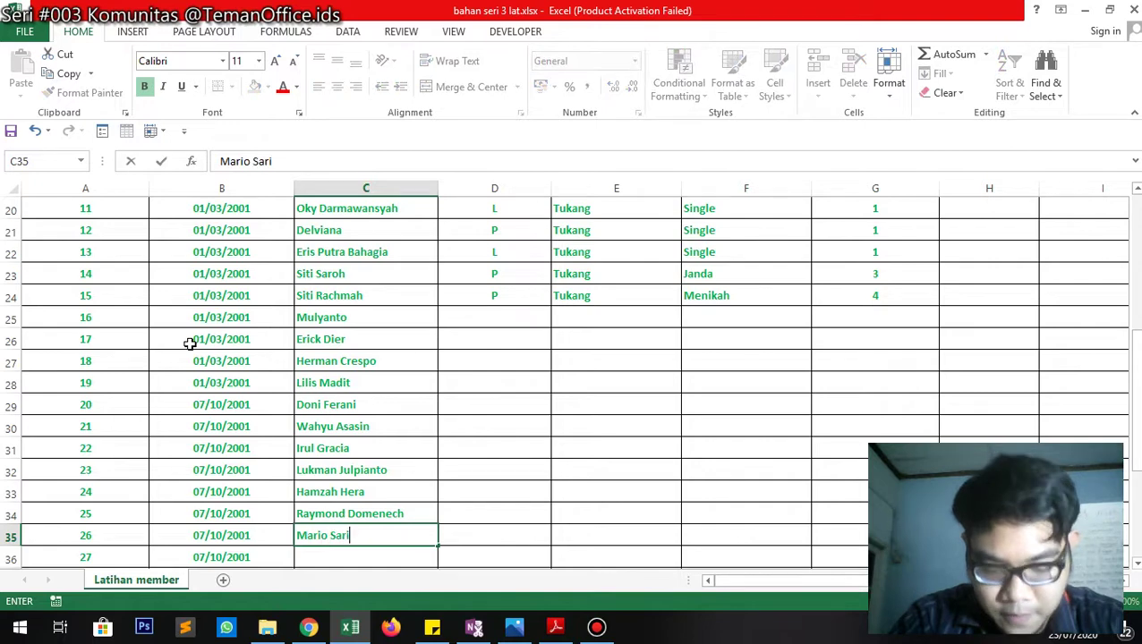
pyautogui.press('Return')
pyautogui.write('Lio')
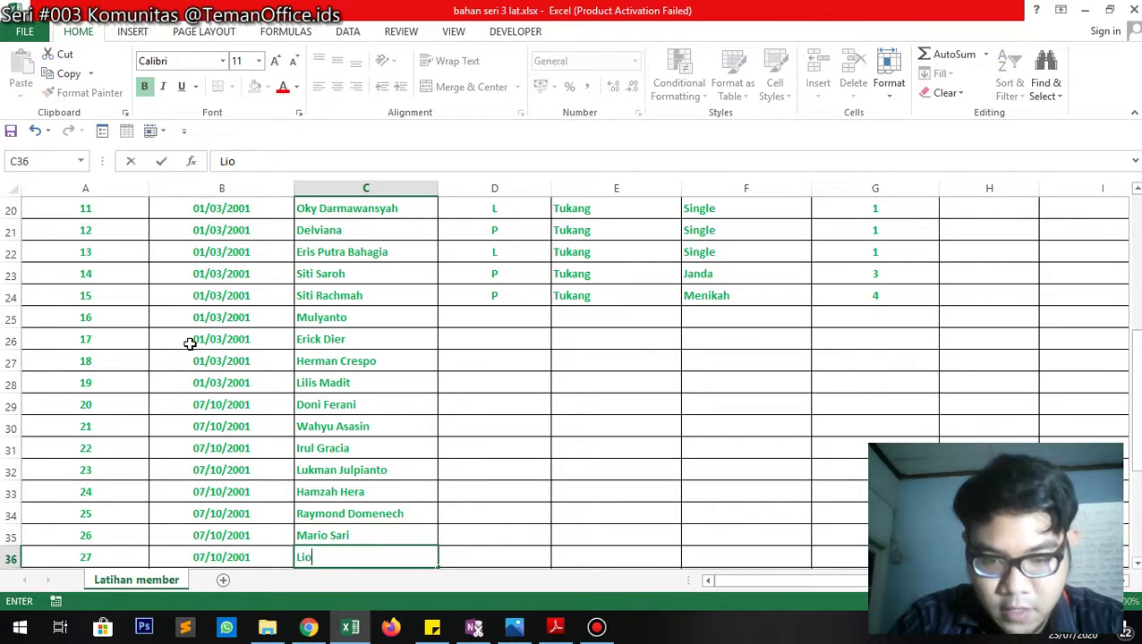
pyautogui.write('nel Tessiana')
pyautogui.press('Return')
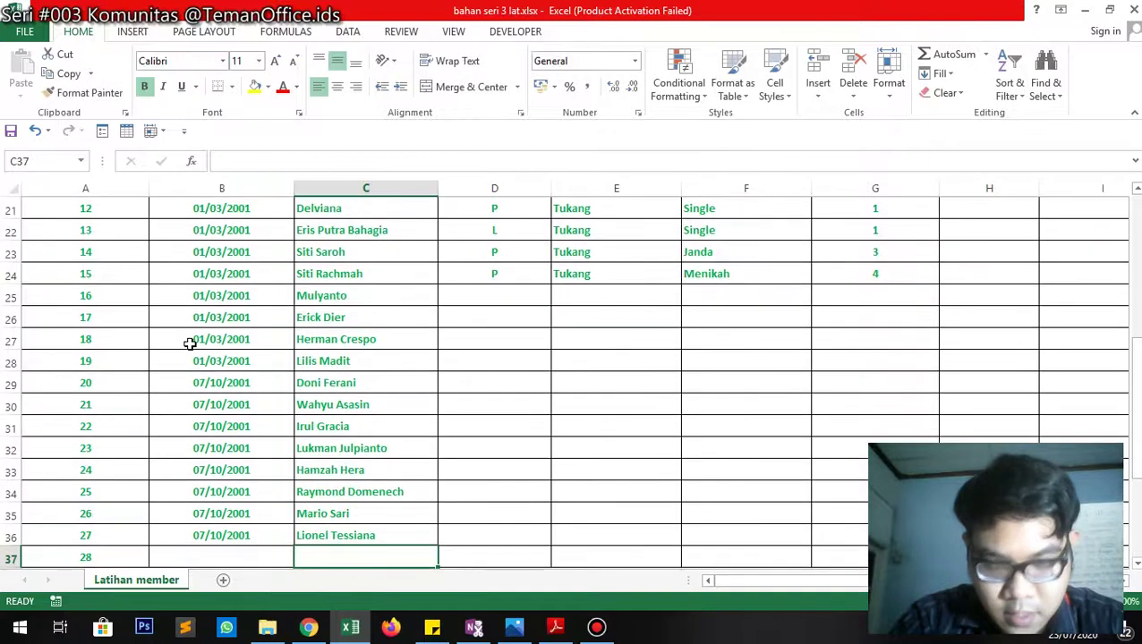
pyautogui.write('Niko Sam')
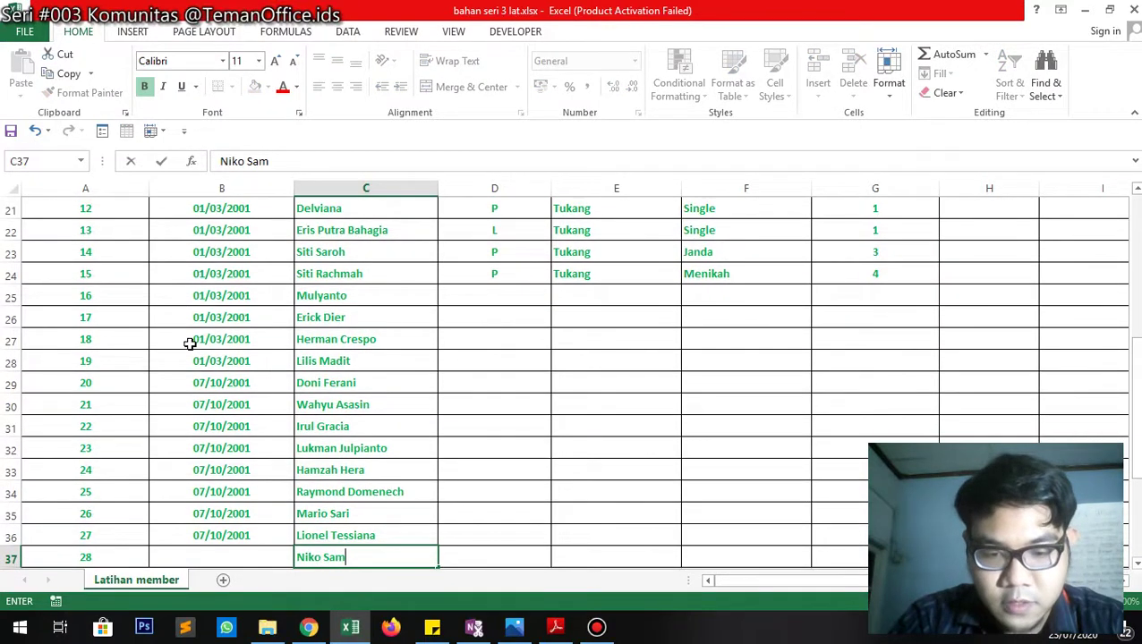
pyautogui.write('purna Ramadhan')
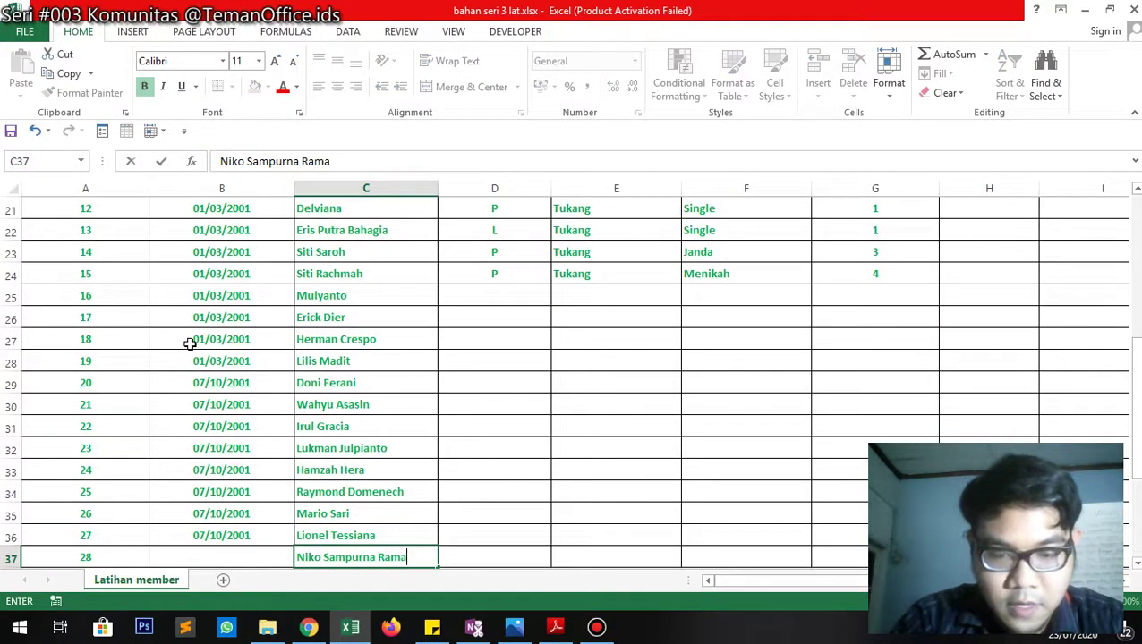
pyautogui.press('Return')
# Copy the join date from B36 into B37 for employee no. 28.
pyautogui.press('Up')
pyautogui.press('Right')
pyautogui.press('Up')
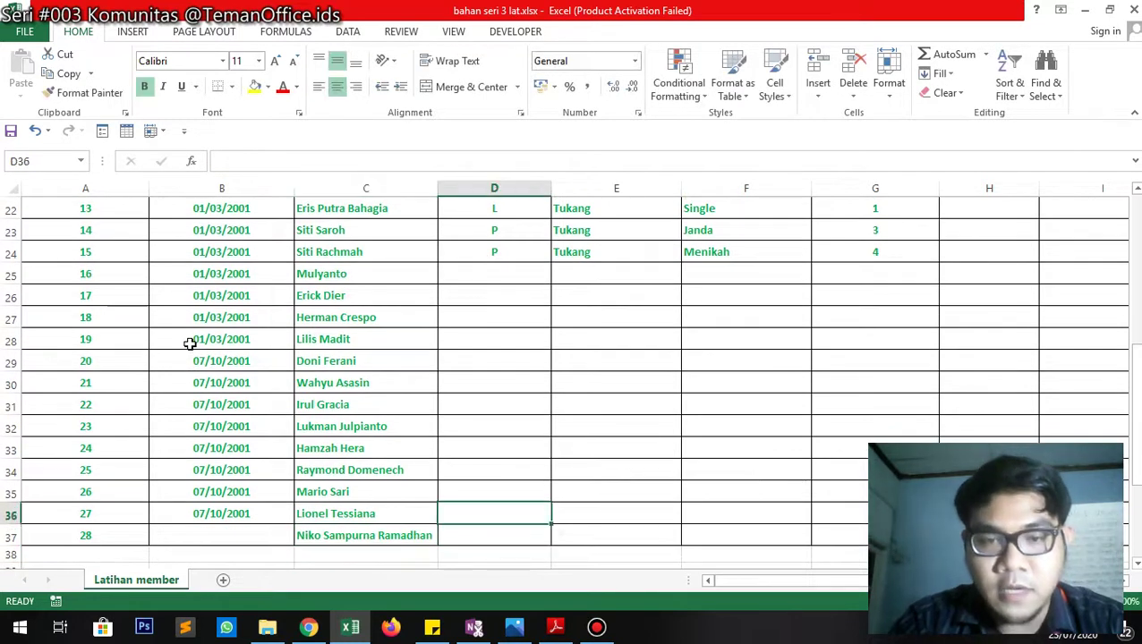
pyautogui.press('Up')
pyautogui.press('Left')
pyautogui.press('Left')
pyautogui.press('Down')
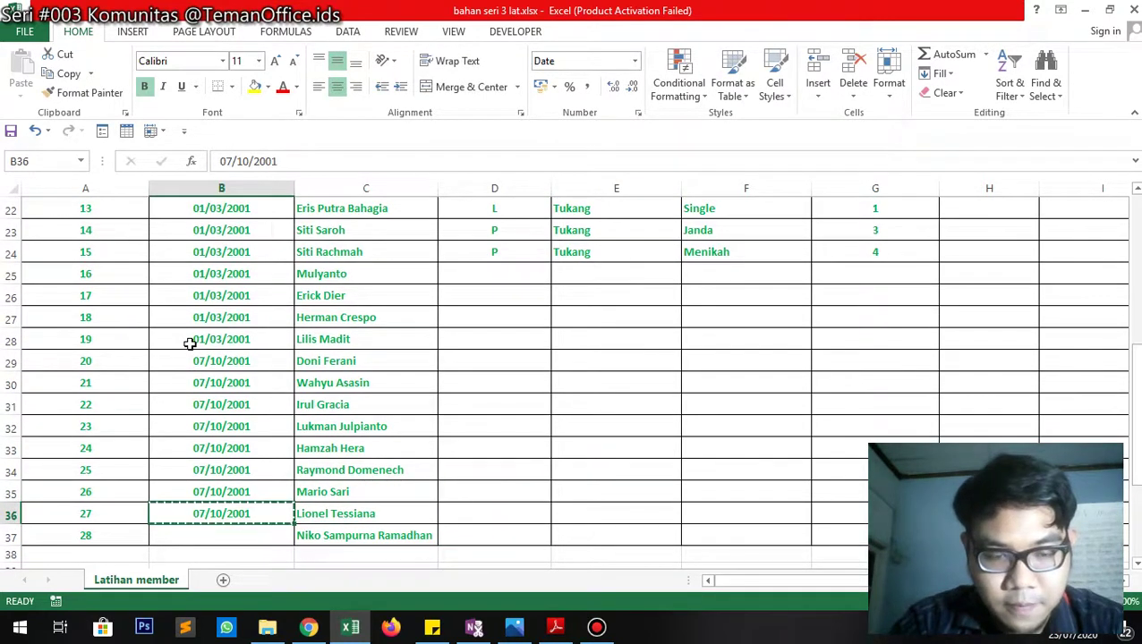
pyautogui.hotkey('ctrl', 'c')
pyautogui.press('Down')
pyautogui.hotkey('ctrl', 'v')
# Enter L as the gender of employees no. 16 to 28 in D25 through D37.
pyautogui.press('Right')
pyautogui.press('Right')
pyautogui.press('Up')
pyautogui.press('Up')
pyautogui.press('Up')
pyautogui.press('Up')
pyautogui.press('Up')
pyautogui.press('Up')
pyautogui.press('Up')
pyautogui.press('Up')
pyautogui.press('Up')
pyautogui.press('Up')
pyautogui.press('Up')
pyautogui.press('Up')
pyautogui.press('Up')
pyautogui.press('Down')
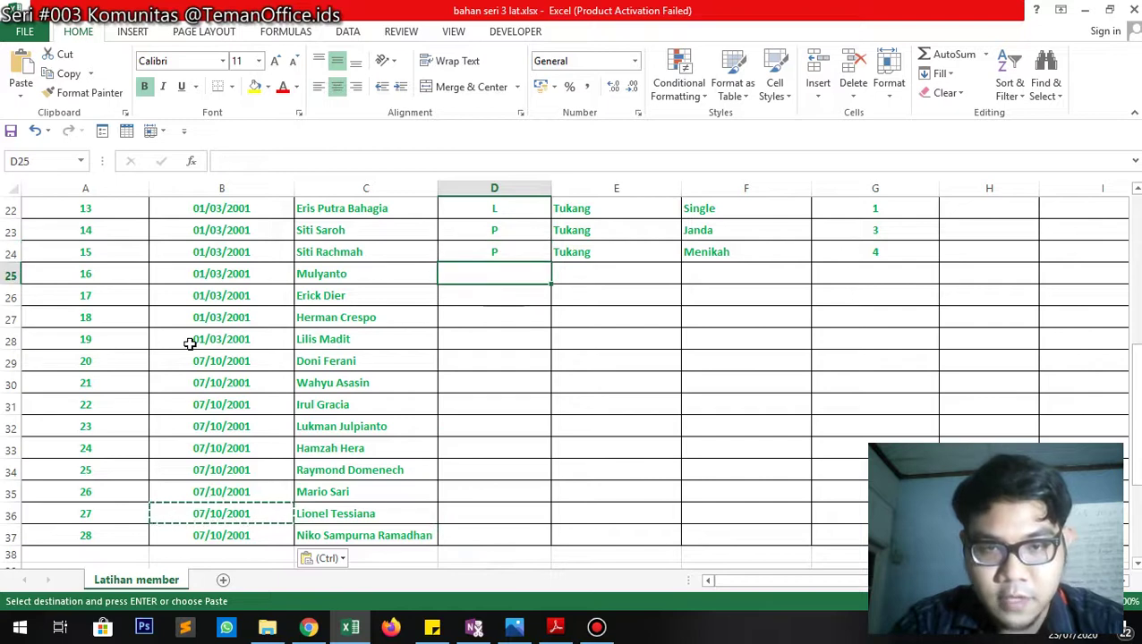
pyautogui.write('L')
pyautogui.press('Return')
pyautogui.write('L L L L L L L L L L L L')
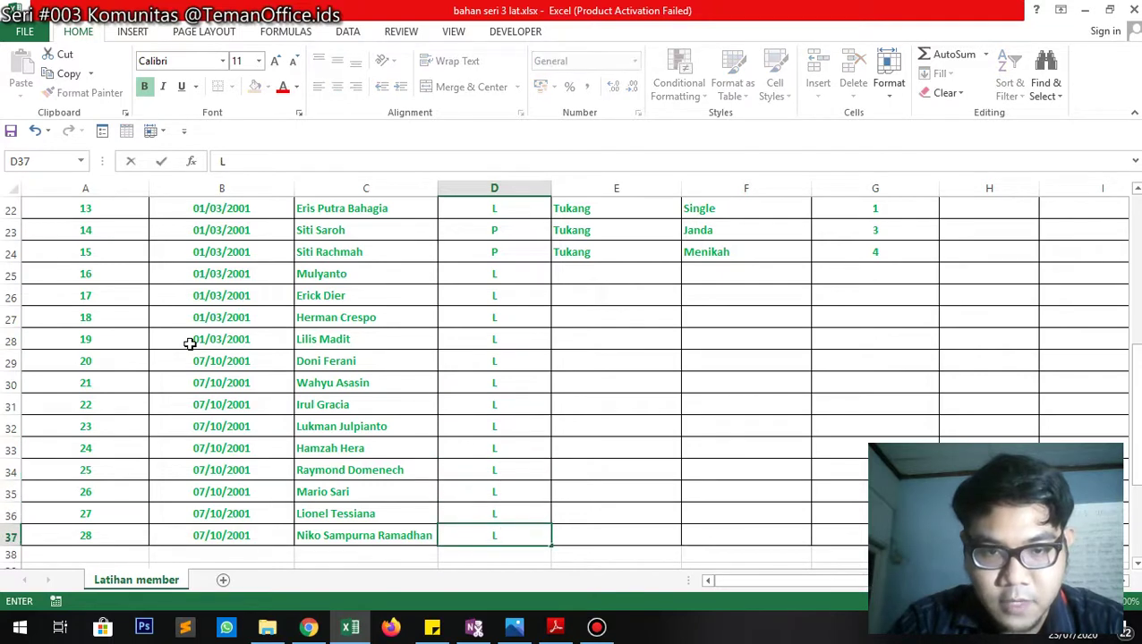
pyautogui.press('Return')
# Change the gender of employee no. 27 in D36 to P.
pyautogui.press('Up')
pyautogui.press('Up')
pyautogui.write('P')
pyautogui.press('Right')
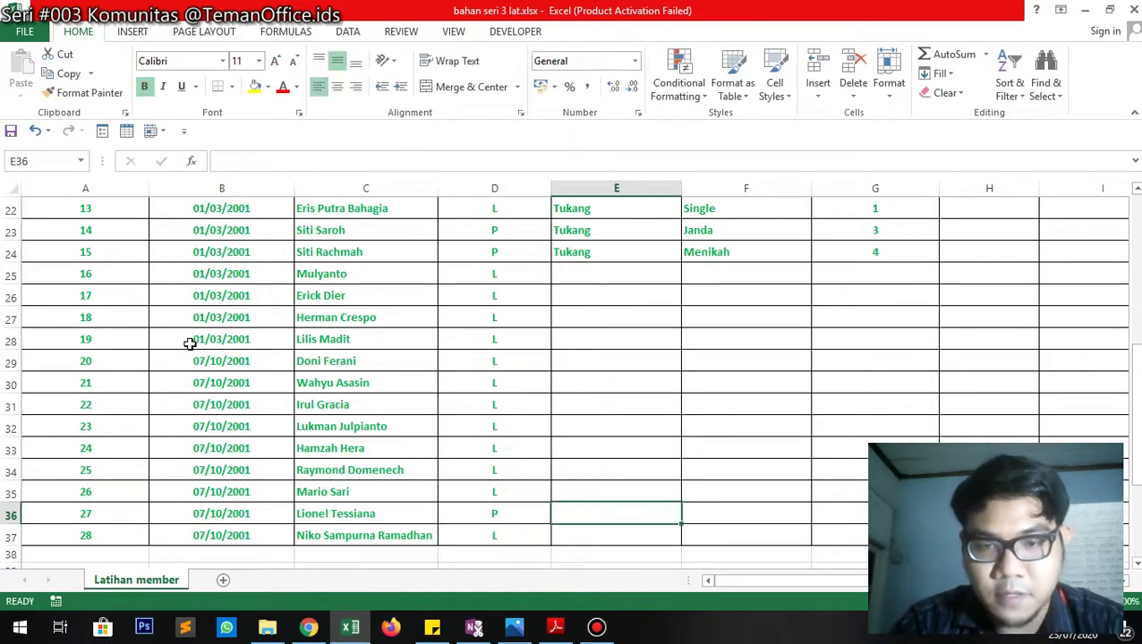
# Enter Supir as the job position of employees no. 16 and 17 in E25 and E26.
pyautogui.hotkey('ctrl', 'Up')
pyautogui.press('Down')
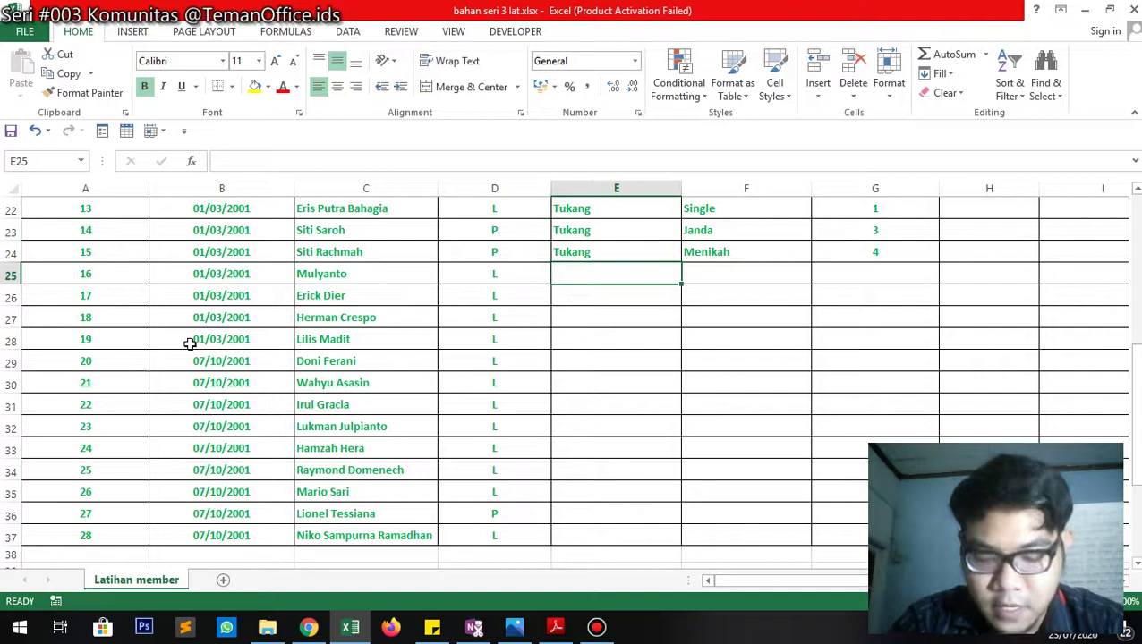
pyautogui.write('SU')
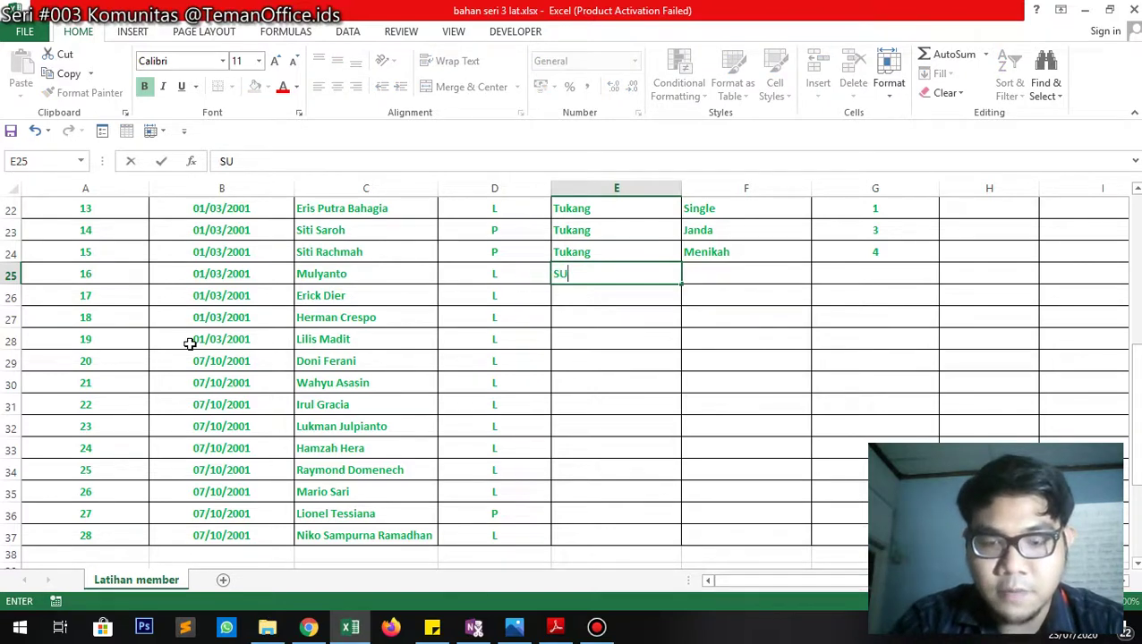
pyautogui.press('BackSpace')
pyautogui.press('BackSpace')
pyautogui.write('upir')
pyautogui.press('Return')
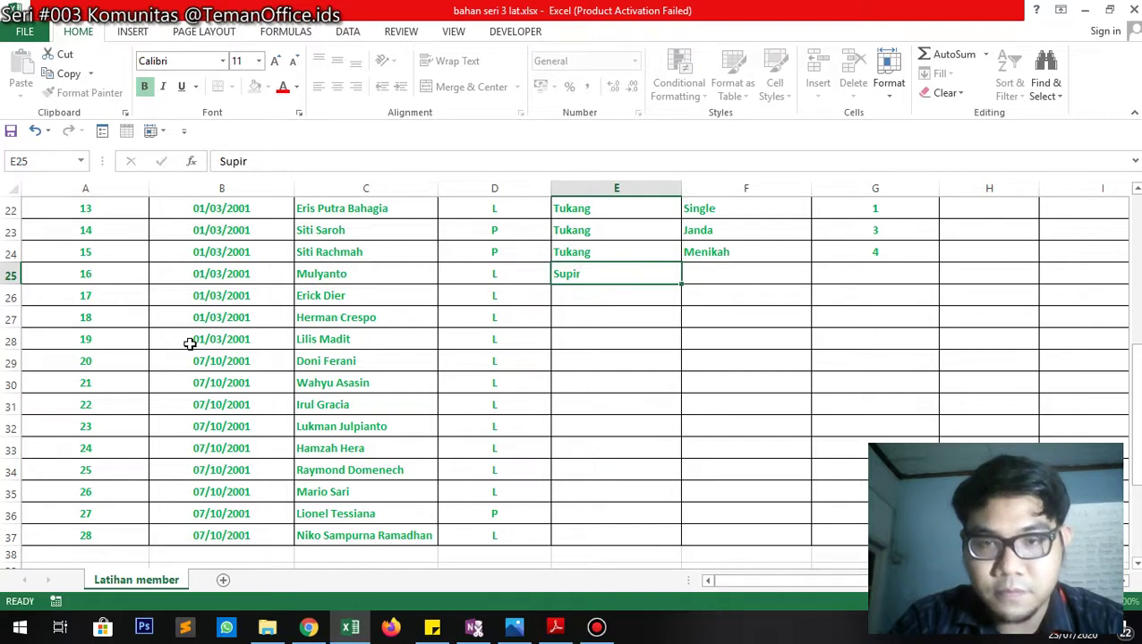
pyautogui.write('Supir')
pyautogui.press('Return')
# Enter Tukang as the job position of employees no. 18 to 24 in E27 through E33.
pyautogui.write('S')
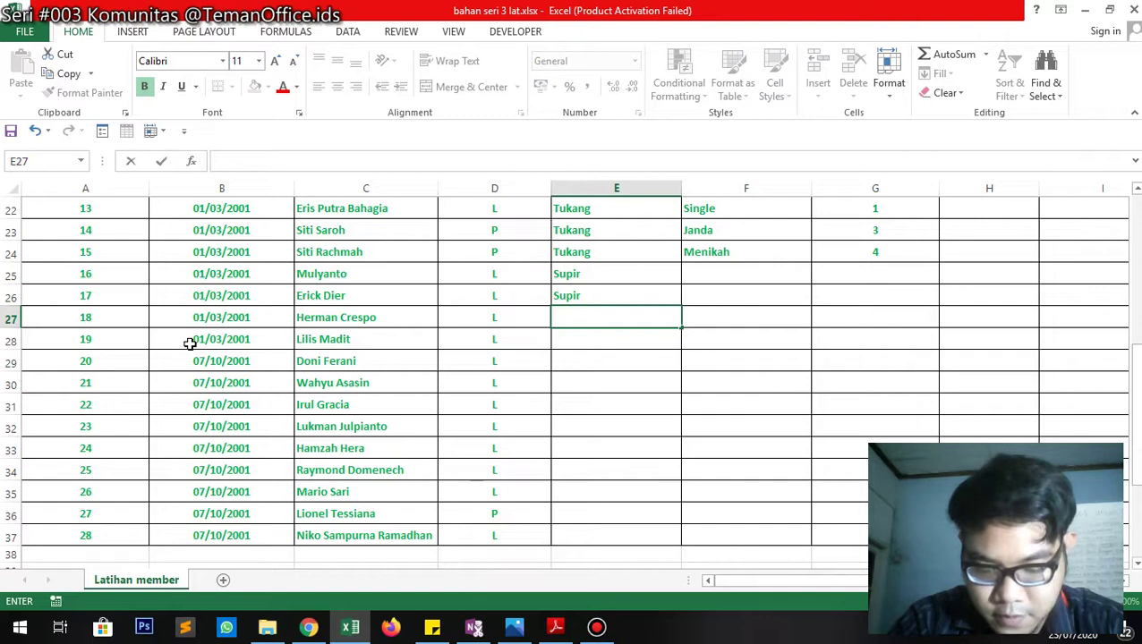
pyautogui.write('Tukang')
pyautogui.press('Return')
pyautogui.write('t')
pyautogui.press('Return')
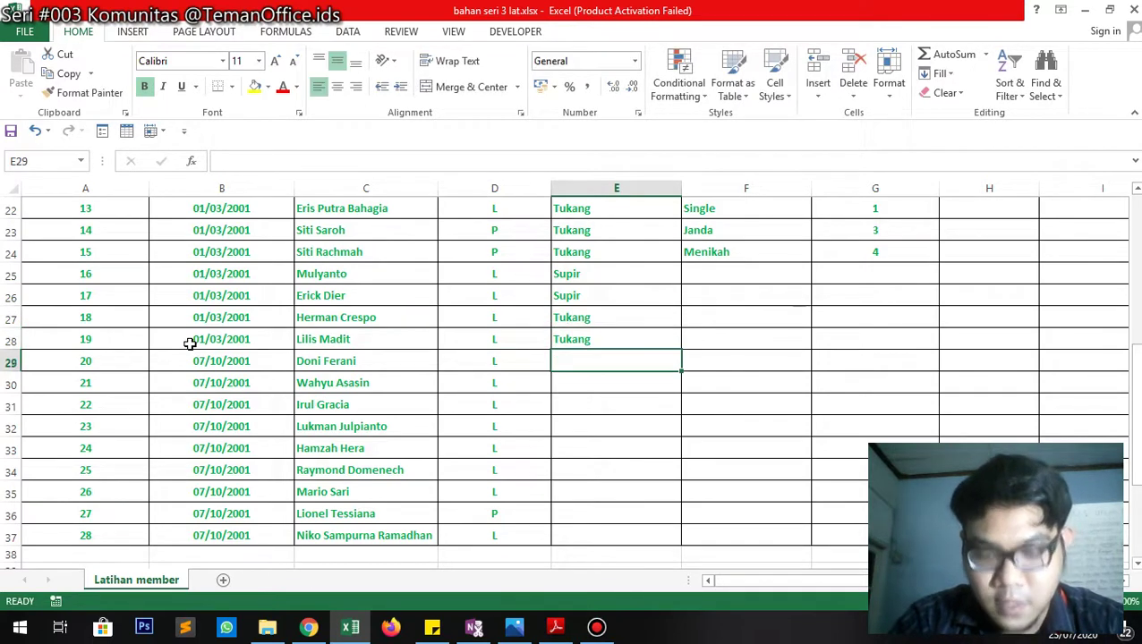
pyautogui.write('t')
pyautogui.press('Return')
pyautogui.write('t')
pyautogui.press('Return')
pyautogui.write('t')
pyautogui.press('Return')
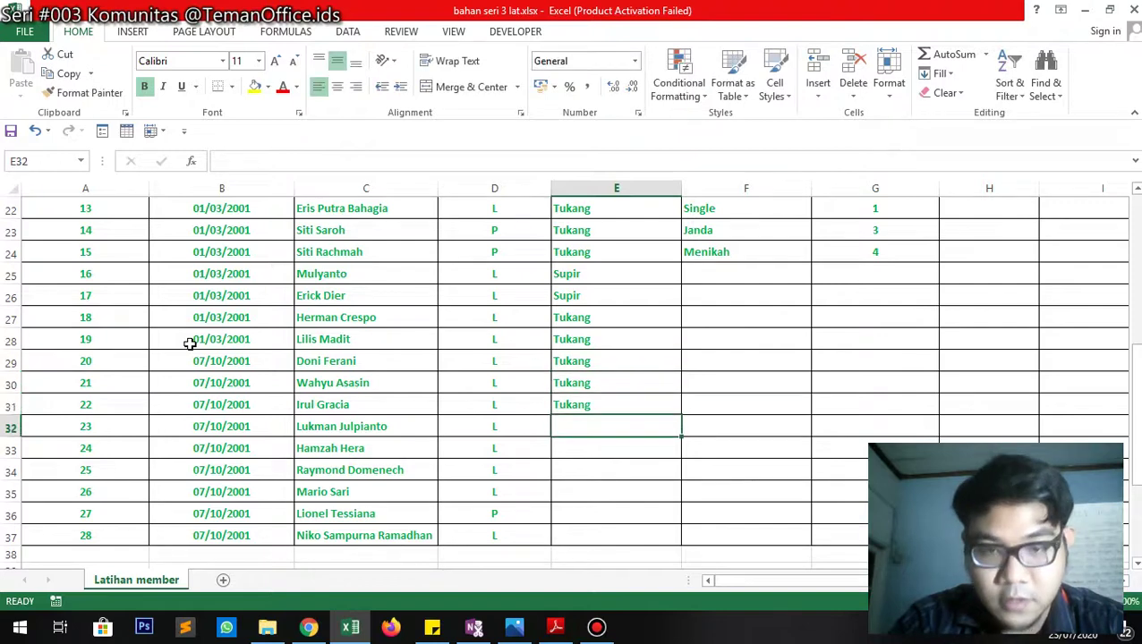
pyautogui.write('t')
pyautogui.press('Return')
pyautogui.write('t')
pyautogui.press('Return')
# Fill the job positions of employees no. 25 to 28 with Supir in E34 and Tukang in E35 through E37.
pyautogui.write('s')
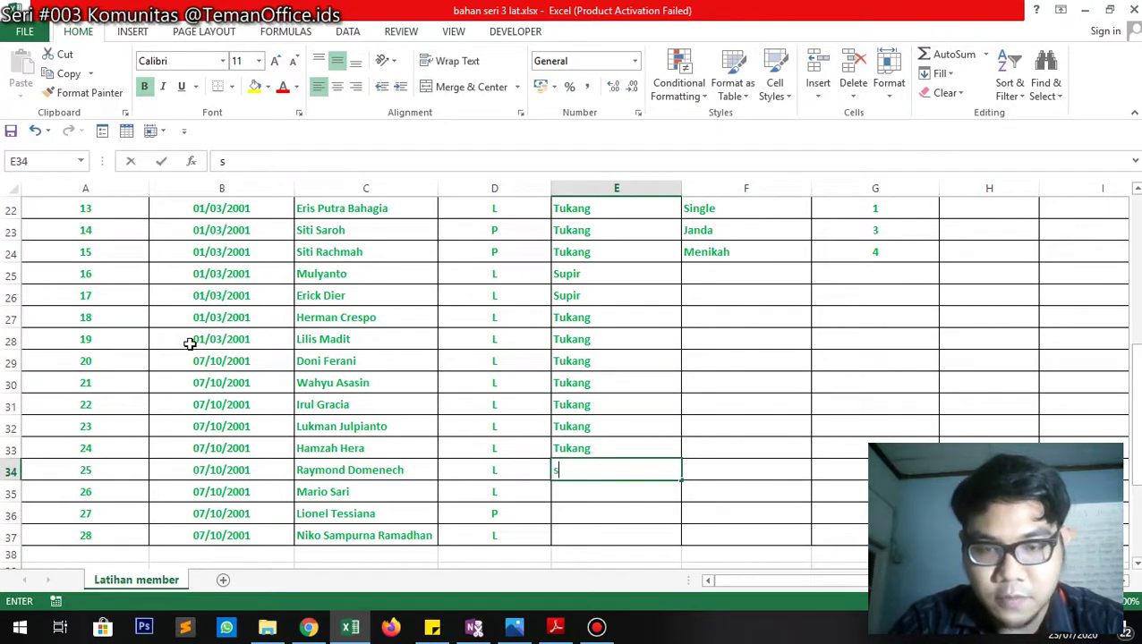
pyautogui.write('upir')
pyautogui.press('Return')
pyautogui.write('t')
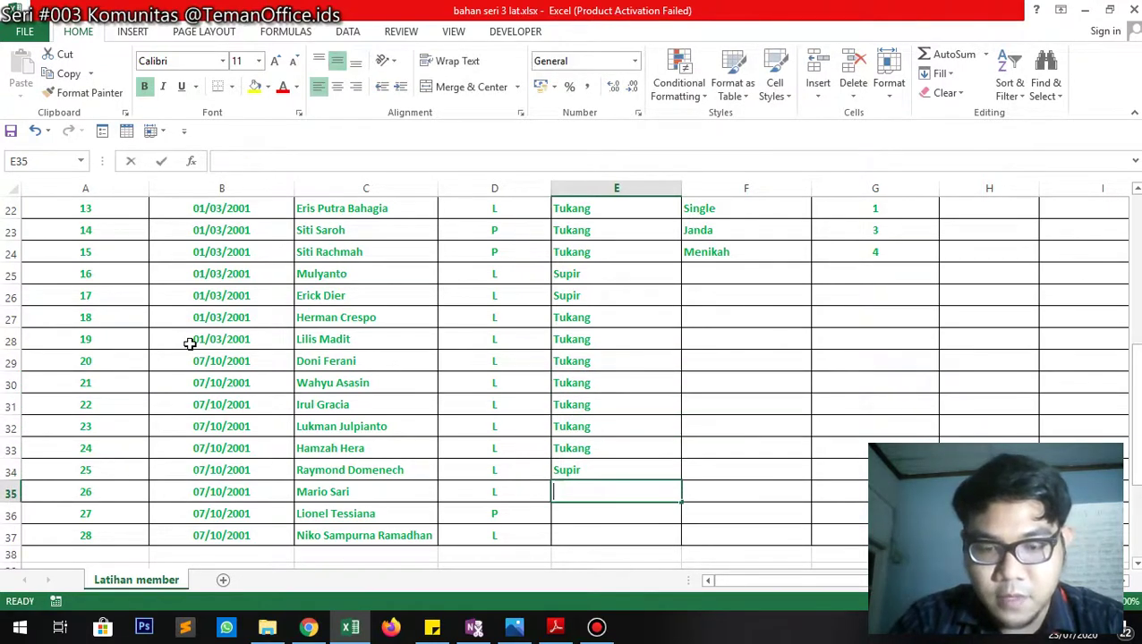
pyautogui.press('Return')
pyautogui.write('t')
pyautogui.press('Return')
pyautogui.write('t')
pyautogui.press('Return')
# Enter Single as the marital status of employees no. 16 and 17 in F25 and F26.
pyautogui.press('Right')
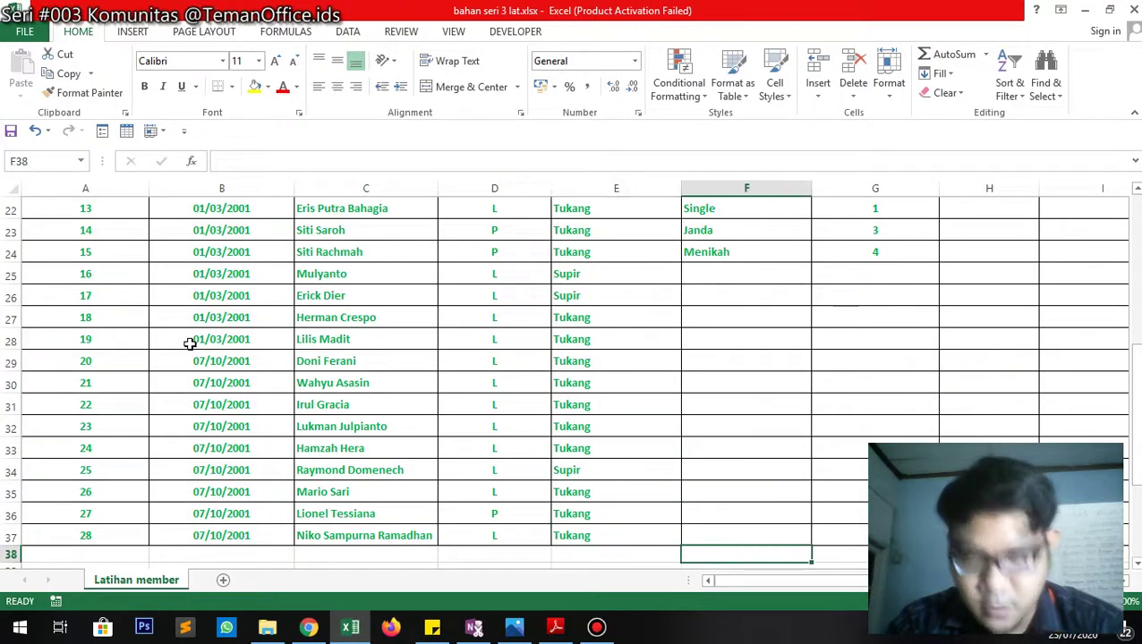
pyautogui.press('Up')
pyautogui.press('Right')
pyautogui.press('Left')
pyautogui.hotkey('ctrl', 'Up')
pyautogui.press('Down')
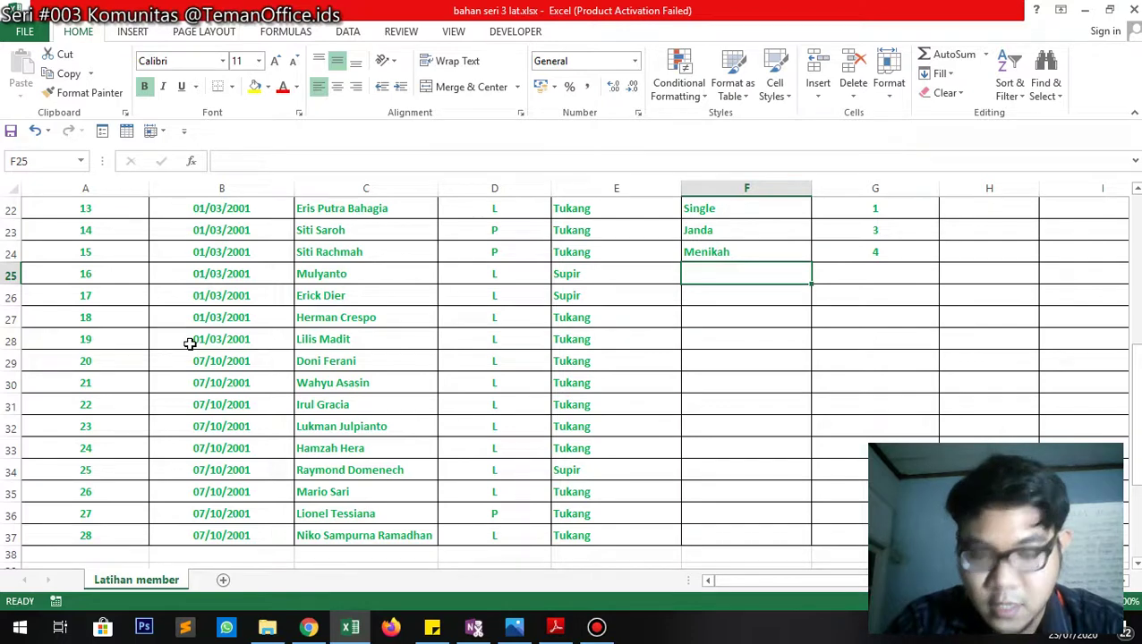
pyautogui.write('s')
pyautogui.press('Return')
pyautogui.write('s')
pyautogui.press('Return')
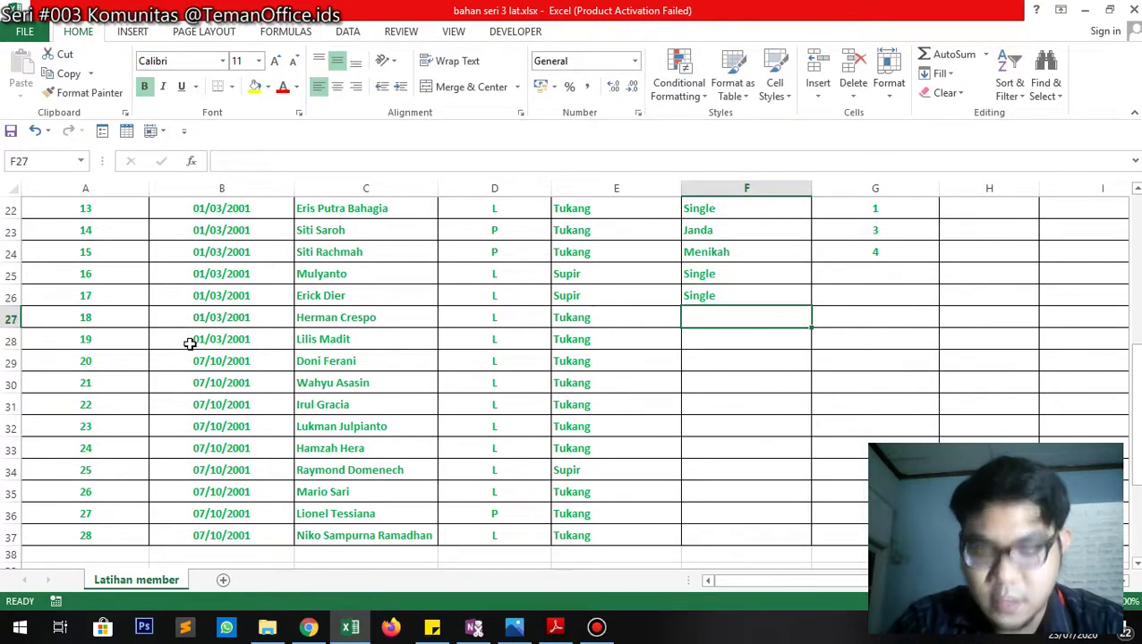
# Enter Menikah as the marital status of employees no. 18 to 20 in F27 through F29 and Duda for no. 21 in F30.
pyautogui.write('m')
pyautogui.press('Return')
pyautogui.write('m')
pyautogui.press('Return')
pyautogui.write('m')
pyautogui.press('Return')
pyautogui.write('da')
pyautogui.press('Return')
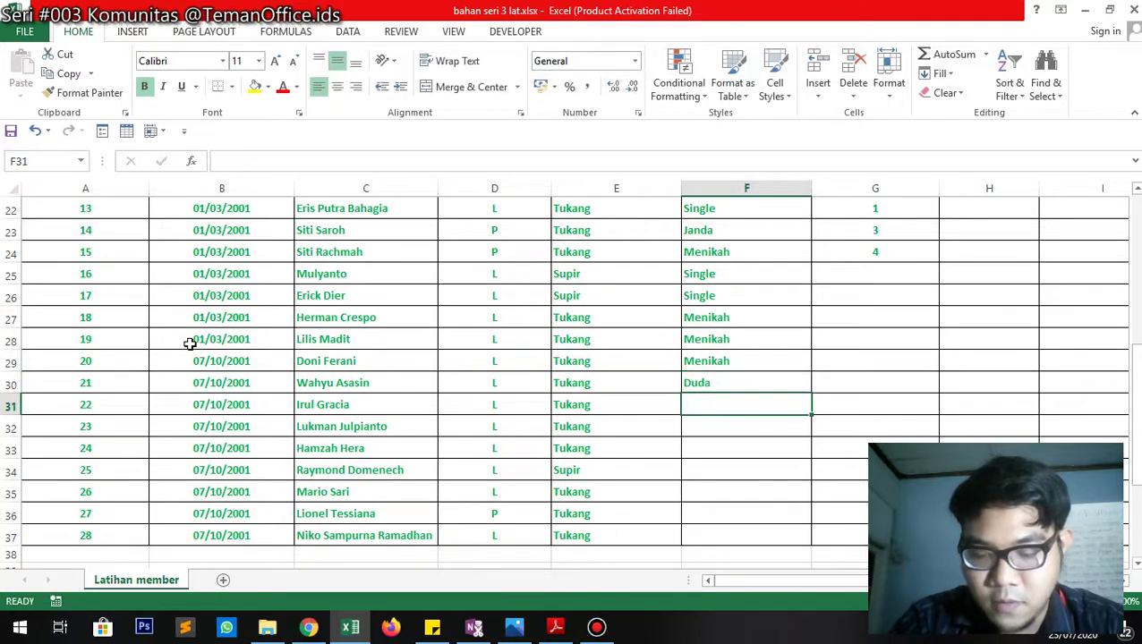
# Set the marital status of employees no. 22 and 23 to Menikah in F31 and F32, and no. 24 to Single in F33.
pyautogui.write('m')
pyautogui.press('Return')
pyautogui.write('m')
pyautogui.press('Return')
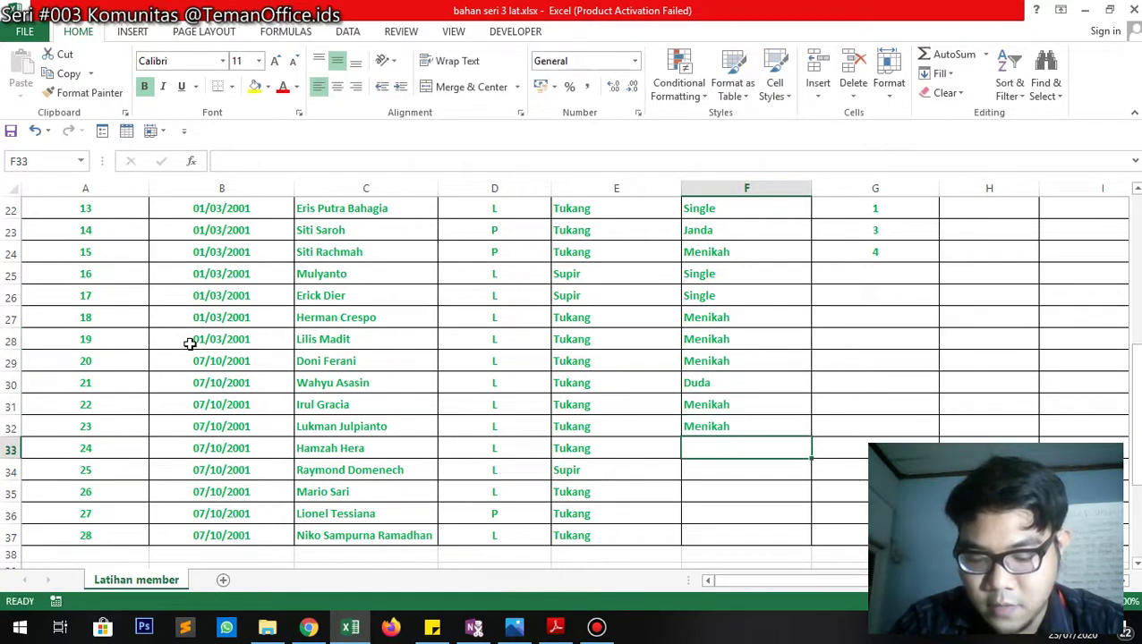
pyautogui.write('s')
pyautogui.press('Return')
# Fill the marital status of employees no. 25 to 27 with Menikah in F34 through F36 and no. 28 with Single in F37.
pyautogui.write('m')
pyautogui.press('Return')
pyautogui.write('m')
pyautogui.press('Return')
pyautogui.write('m')
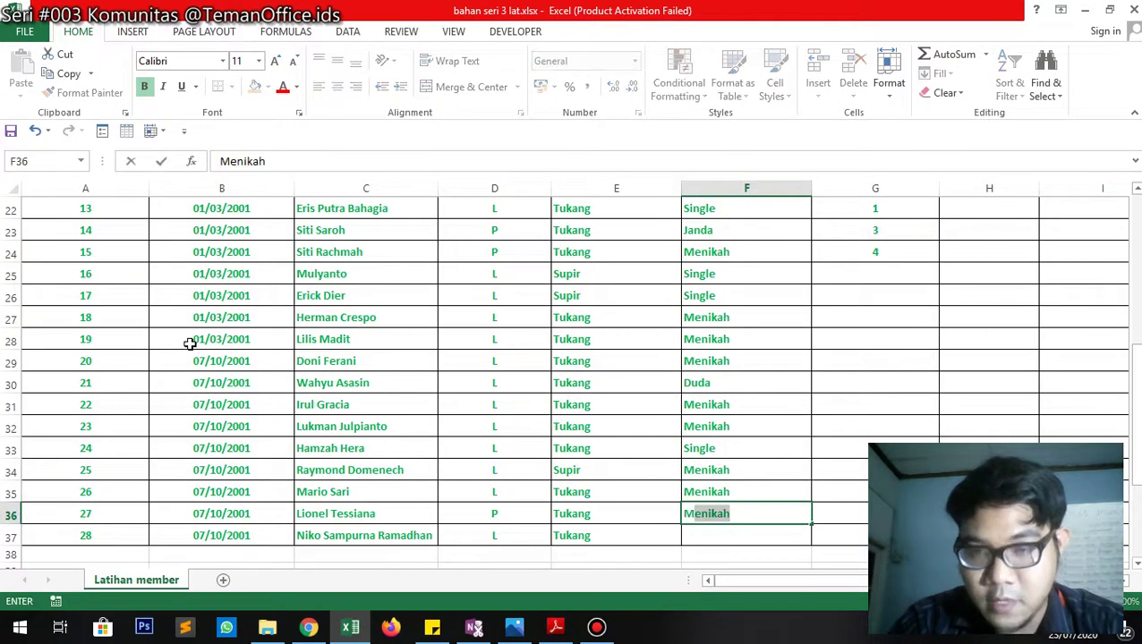
pyautogui.press('BackSpace')
pyautogui.write('enikah')
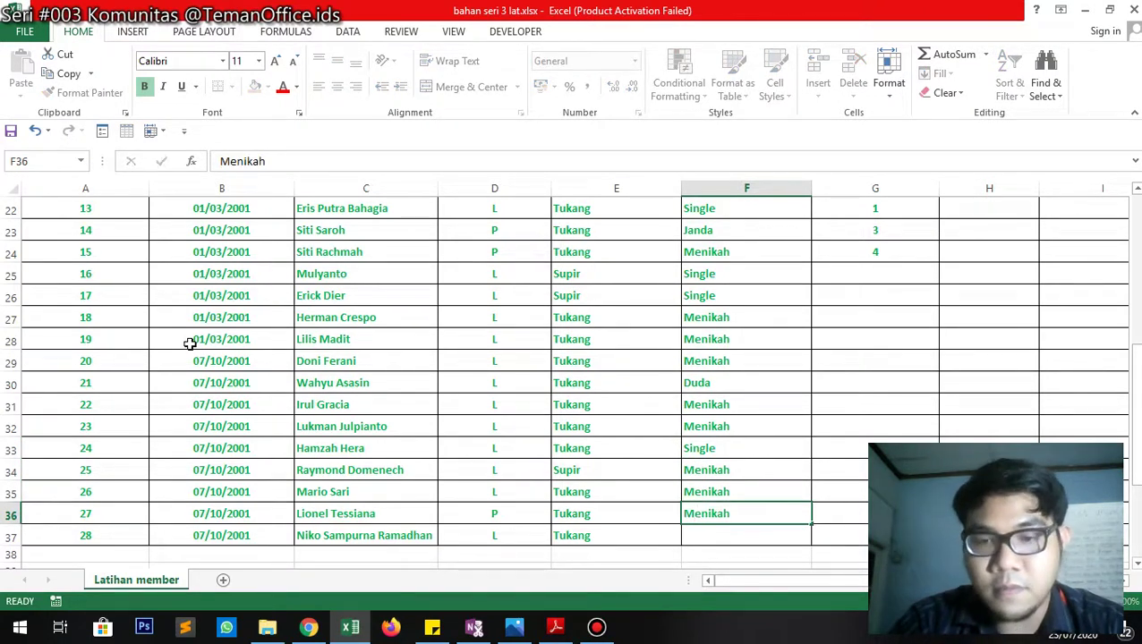
pyautogui.press('Return')
pyautogui.write('s')
pyautogui.press('Tab')
# Enter 1 as the number of family members for employees no. 16 and 17 in G25 and G26.
pyautogui.hotkey('ctrl', 'Up')
pyautogui.press('Down')
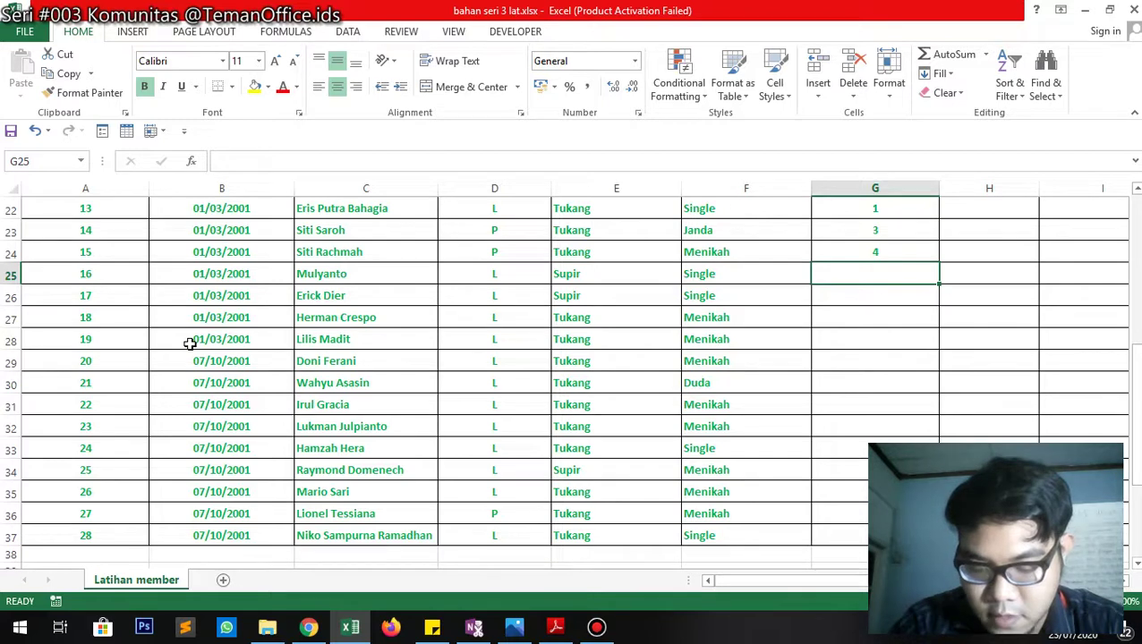
pyautogui.write('1')
pyautogui.press('Return')
pyautogui.write('1')
pyautogui.press('Return')
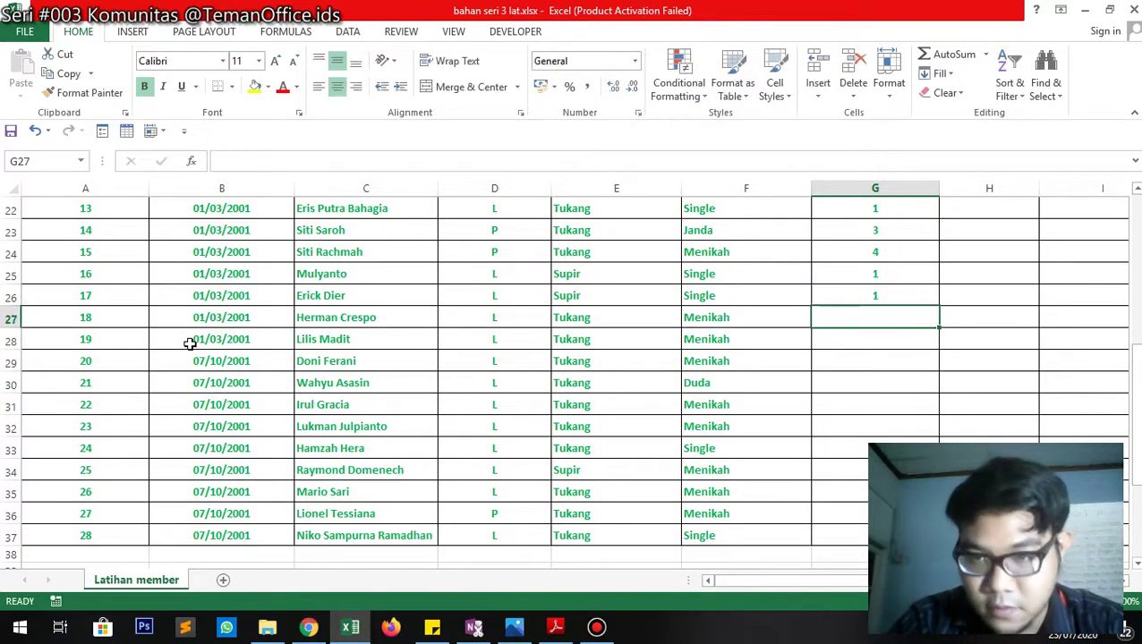
# Enter the family member counts 5, 4, 2, 3, 2 and 5 for employees no. 18 to 23 in G27 through G32.
pyautogui.write('5')
pyautogui.press('Return')
pyautogui.write('4')
pyautogui.press('Return')
pyautogui.write('2')
pyautogui.press('Return')
pyautogui.write('3')
pyautogui.press('Return')
pyautogui.write('2')
pyautogui.press('Return')
pyautogui.write('5')
pyautogui.press('Return')
# Enter the family member counts 1, 4, 4, 5 and 1 for employees no. 24 to 28 in G33 through G37.
pyautogui.write('1')
pyautogui.press('Return')
pyautogui.write('2')
pyautogui.press('Return')
pyautogui.write('3')
pyautogui.press('Return')
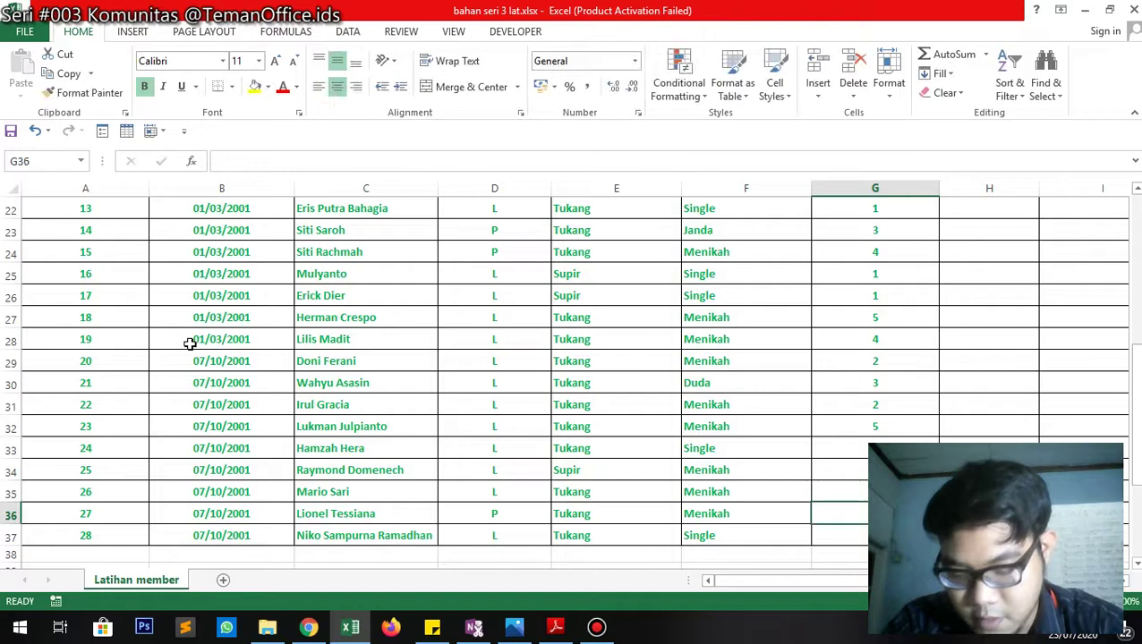
pyautogui.write('2')
pyautogui.press('Return')
pyautogui.write('1')
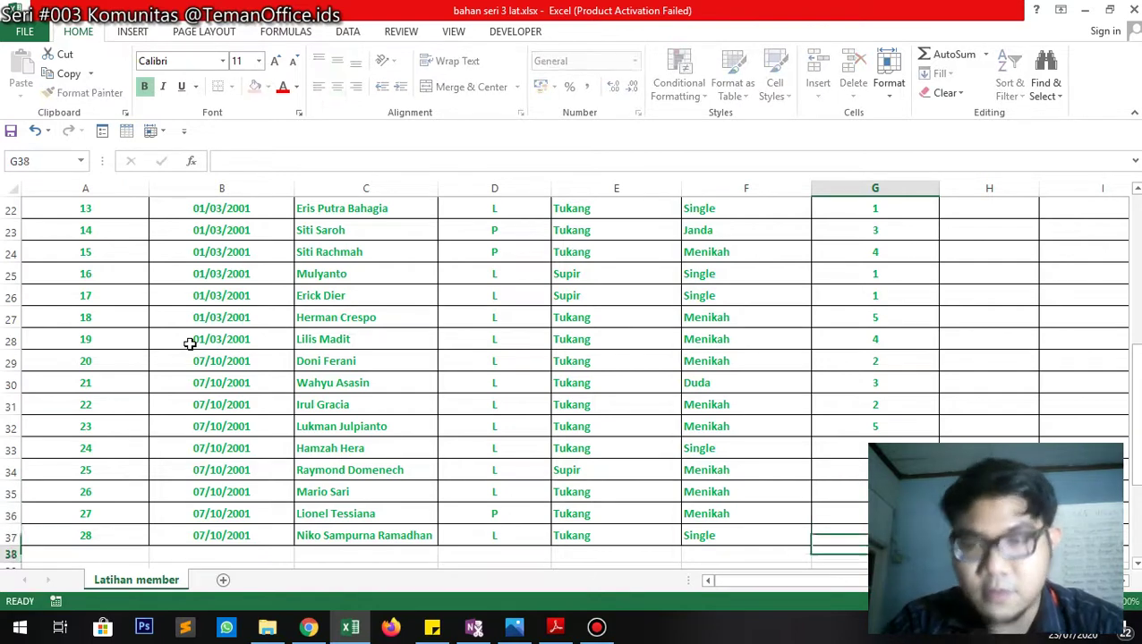
pyautogui.press('Return')
# Look across the row of employee no. 28, from the empty salary columns back to the No column.
pyautogui.press('Up')
pyautogui.press('Right')
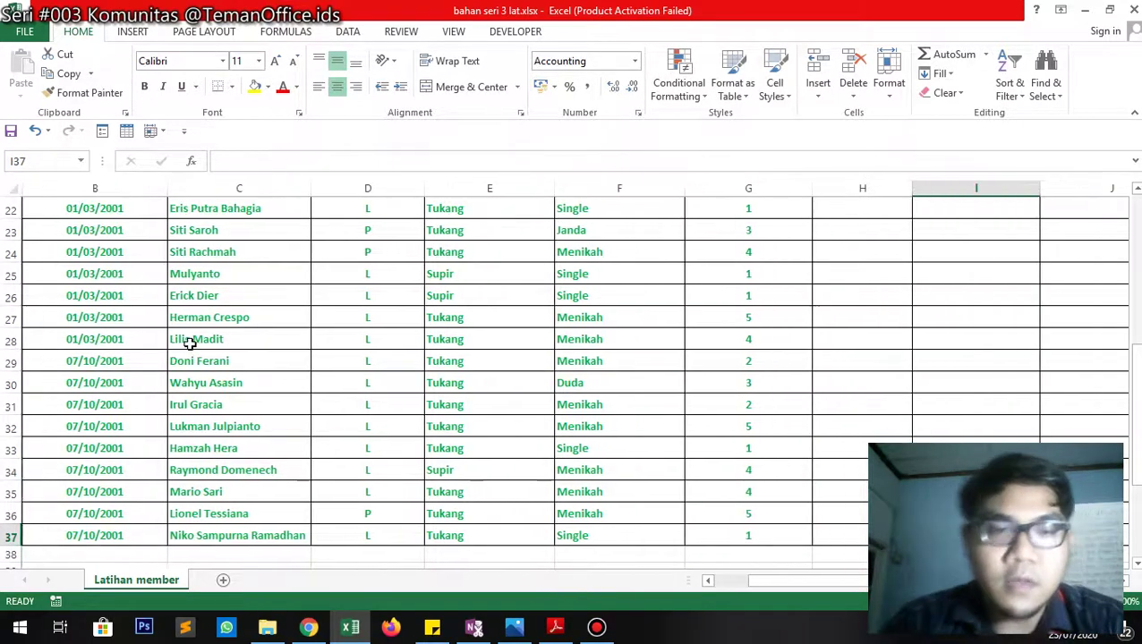
pyautogui.press('Left')
pyautogui.press('Left')
pyautogui.press('Left')
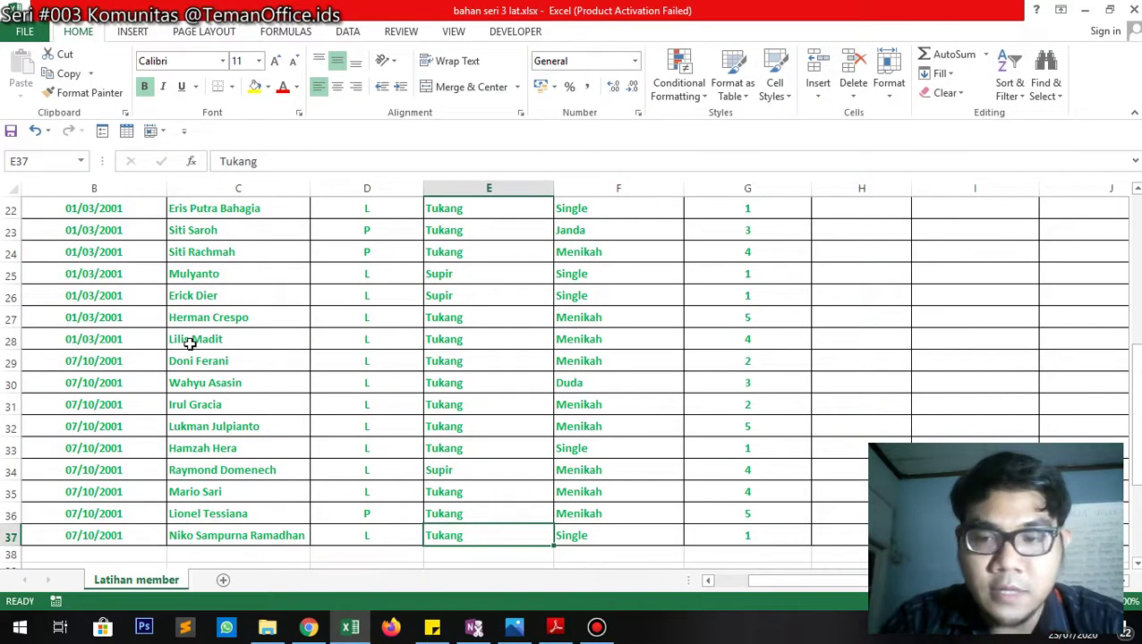
pyautogui.press('Left')
pyautogui.press('Left')
pyautogui.press('Left')
pyautogui.press('Left')
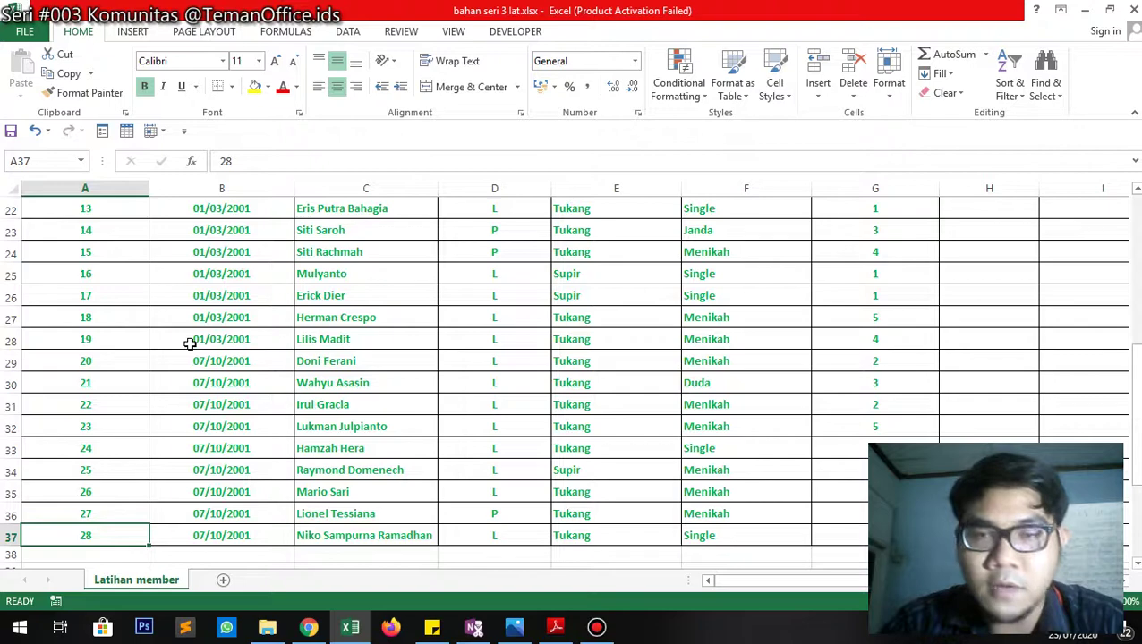
# Read the first exercise instruction in A2 and look at the table's header row.
pyautogui.scroll(7, 189, 343)
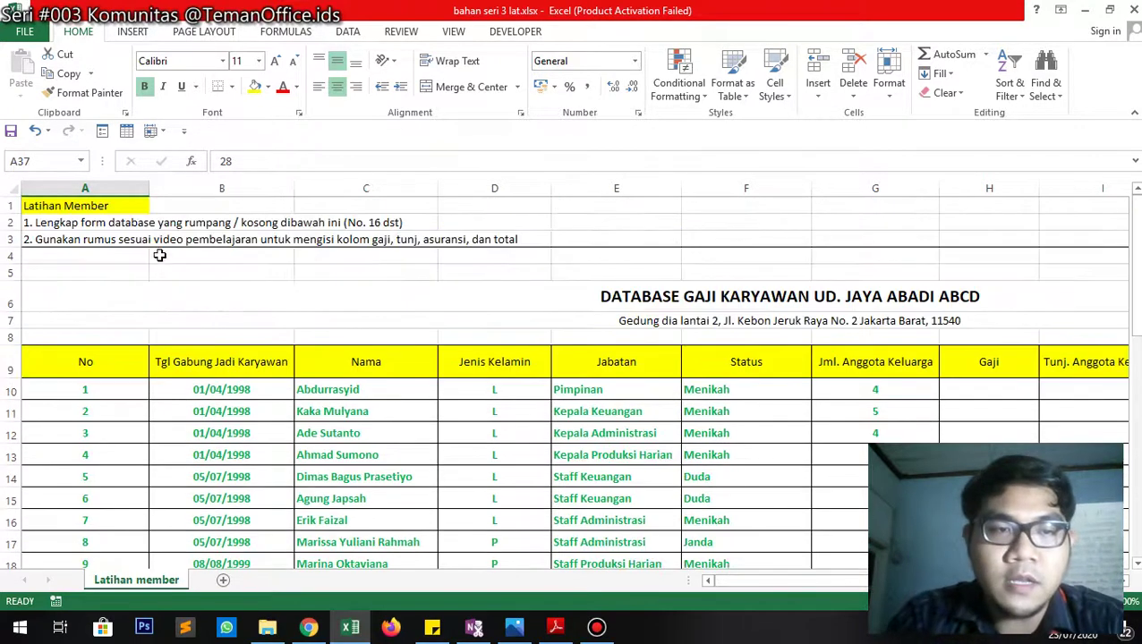
pyautogui.click(136, 223)
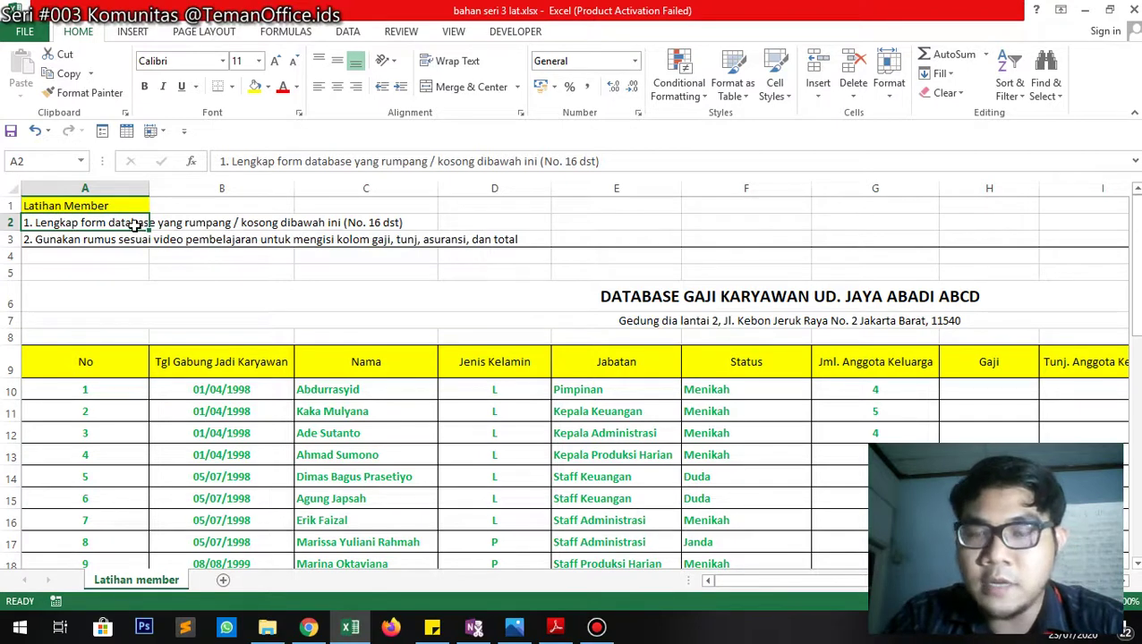
pyautogui.press('Down')
pyautogui.press('Down')
pyautogui.press('Down')
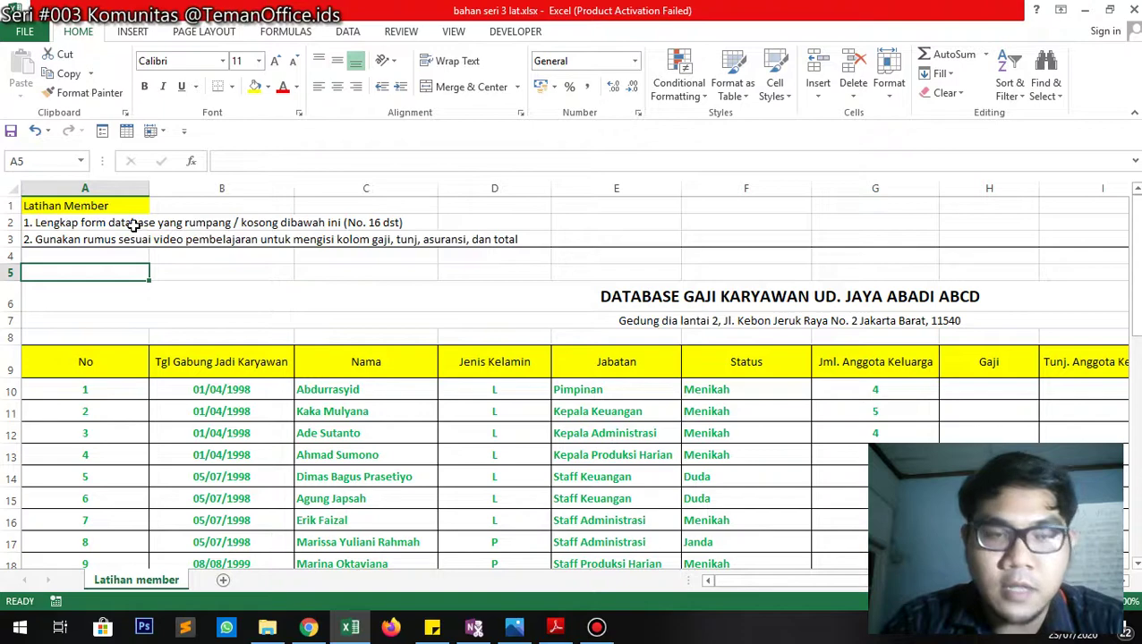
pyautogui.press('Down')
pyautogui.press('Down')
pyautogui.press('Down')
pyautogui.press('Down')
pyautogui.press('Right')
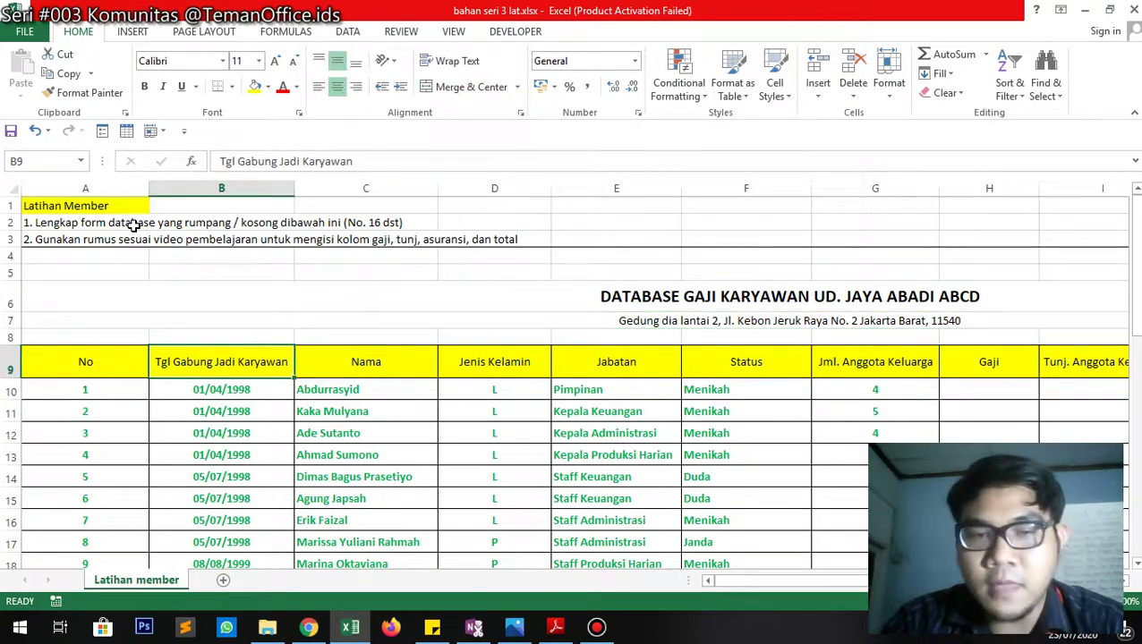
# Review the newly filled employee rows from no. 28 up to no. 21 across number, joining date, name and gender.
pyautogui.hotkey('ctrl', 'Down')
pyautogui.press('Right')
pyautogui.press('Up')
pyautogui.press('Up')
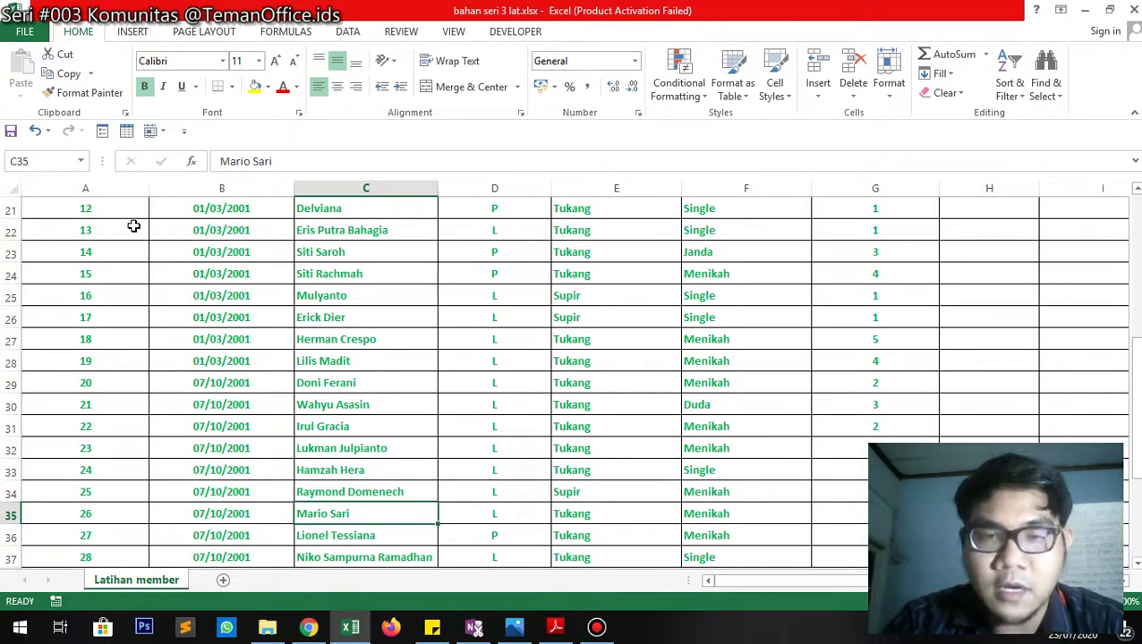
pyautogui.press('Up')
pyautogui.press('Up')
pyautogui.press('Up')
pyautogui.press('Left')
pyautogui.press('Left')
pyautogui.press('Up')
pyautogui.press('Up')
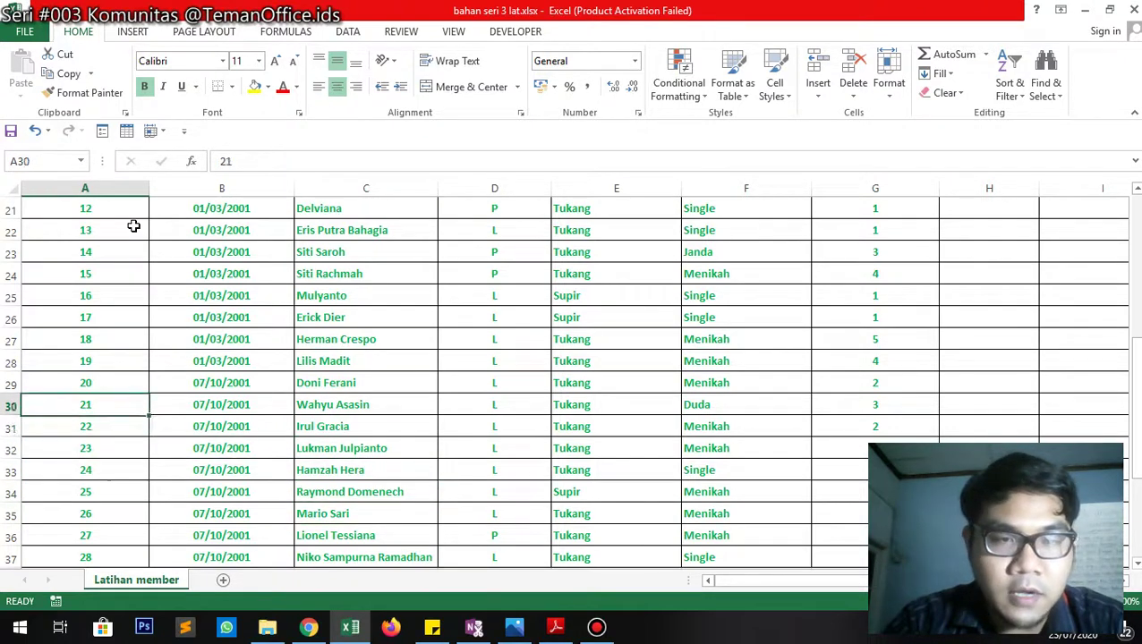
pyautogui.press('Right')
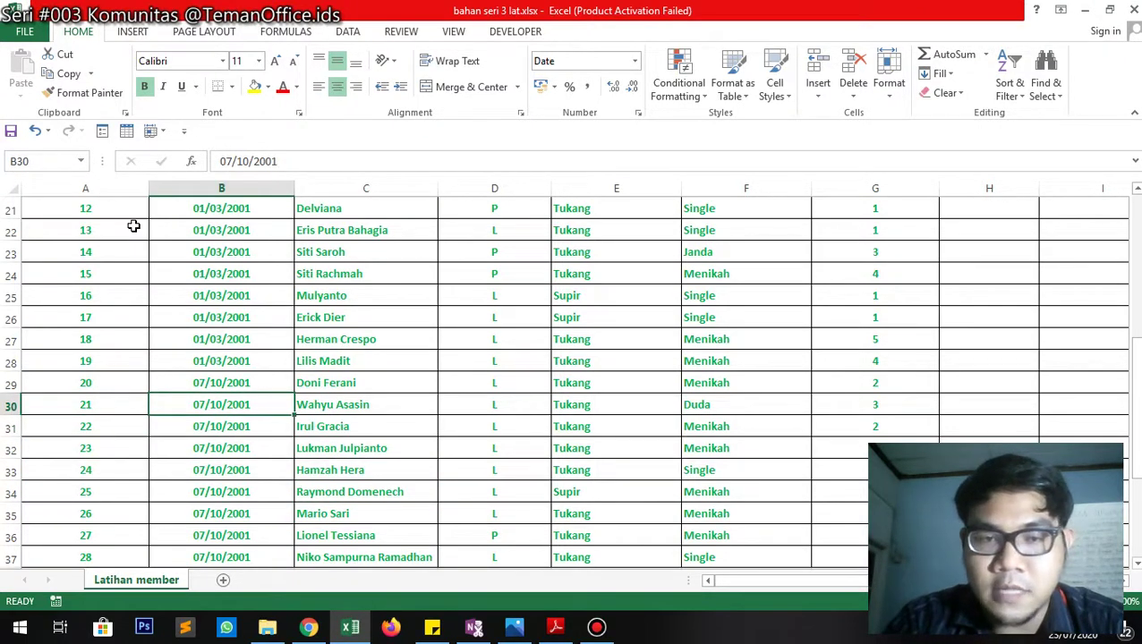
pyautogui.press('Right')
pyautogui.press('Right')
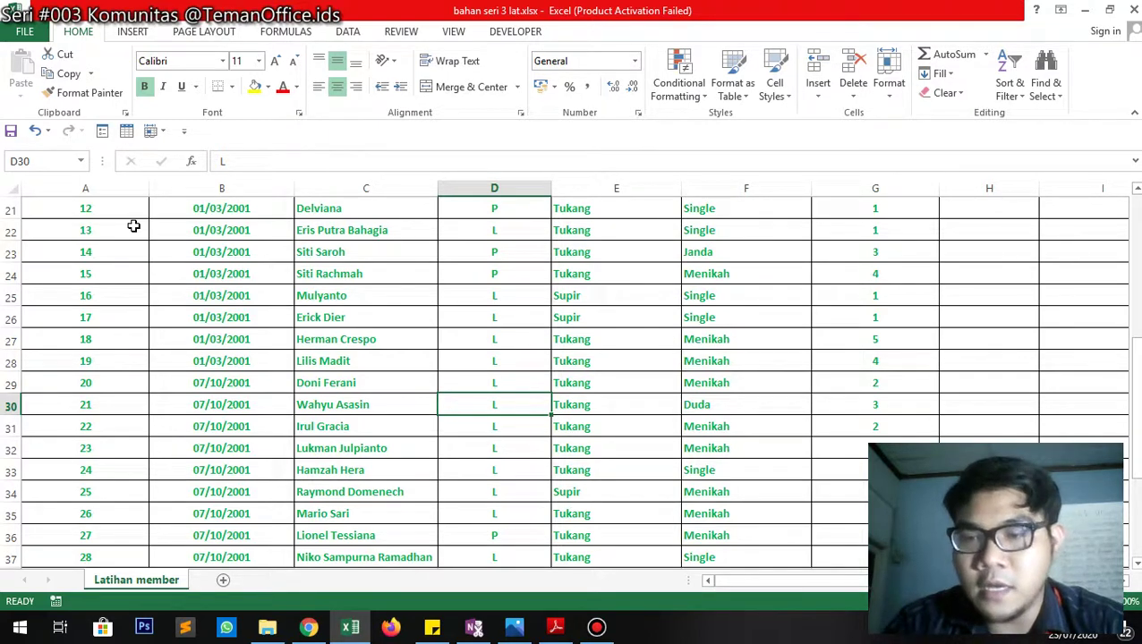
# Check the joining dates, names and genders of employees no. 20 to 25.
pyautogui.press('Left')
pyautogui.press('Left')
pyautogui.press('Right')
pyautogui.press('Up')
pyautogui.press('Down')
pyautogui.press('Down')
pyautogui.press('Down')
pyautogui.press('Down')
pyautogui.press('Down')
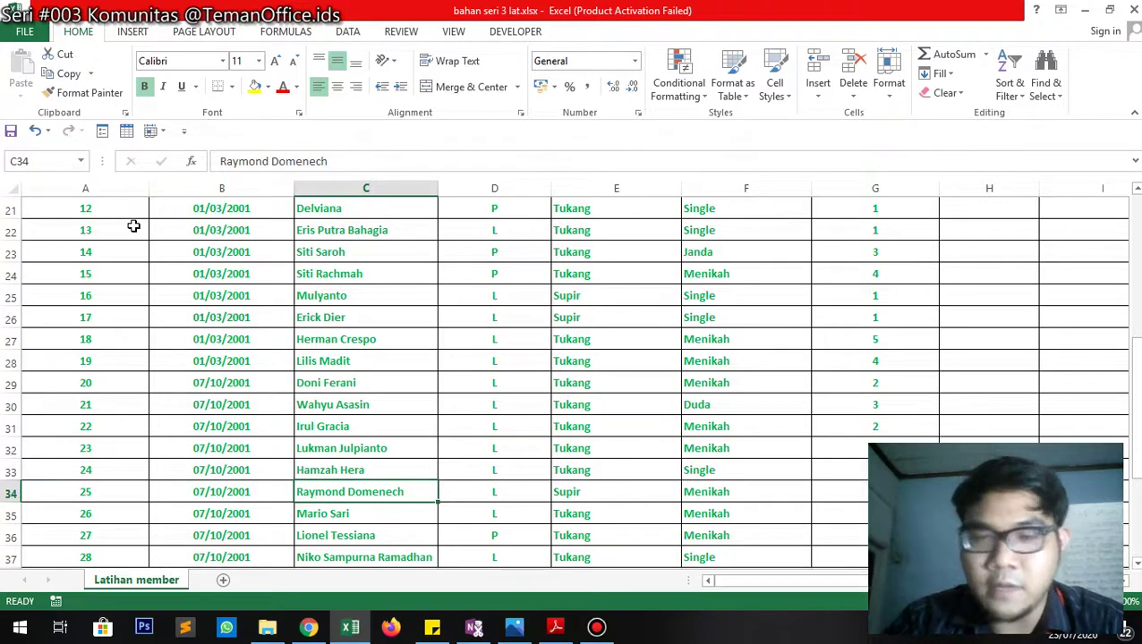
pyautogui.press('Left')
pyautogui.press('Right')
pyautogui.press('Right')
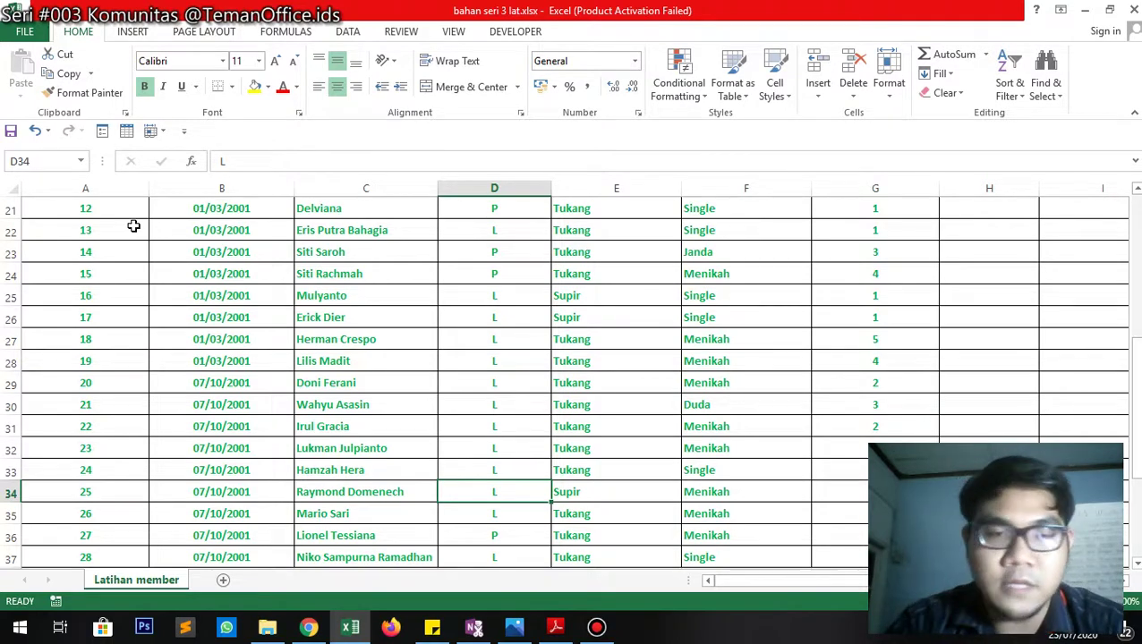
# Read the two exercise instructions in A2 and A3, ending at the No header in A9.
pyautogui.hotkey('ctrl', 'Up')
pyautogui.hotkey('ctrl', 'Up')
pyautogui.hotkey('ctrl', 'Left')
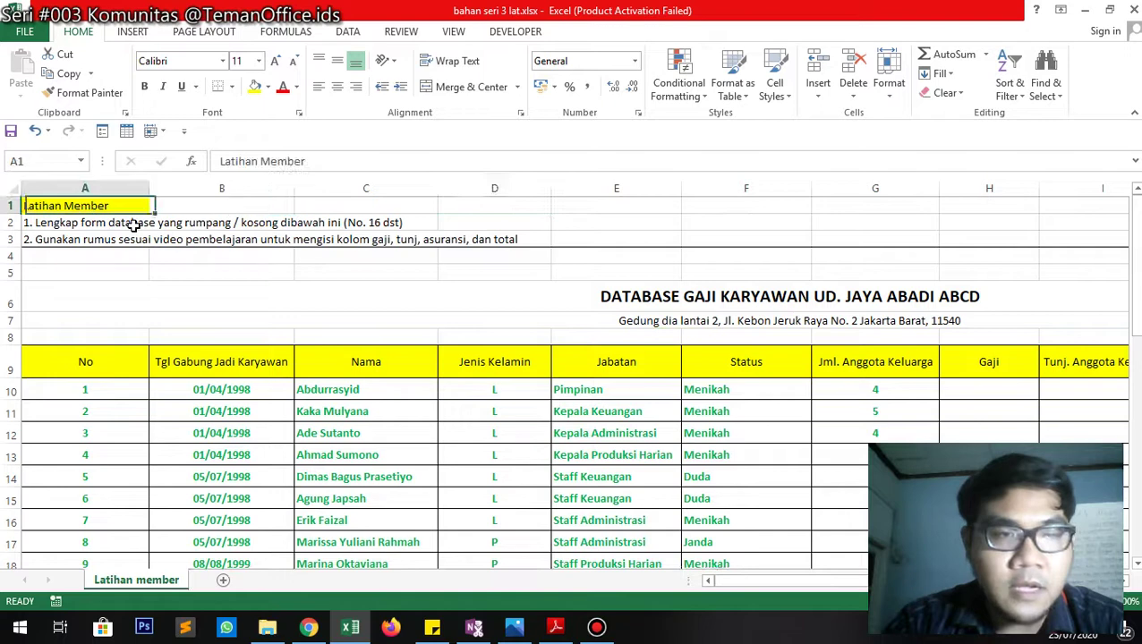
pyautogui.press('Down')
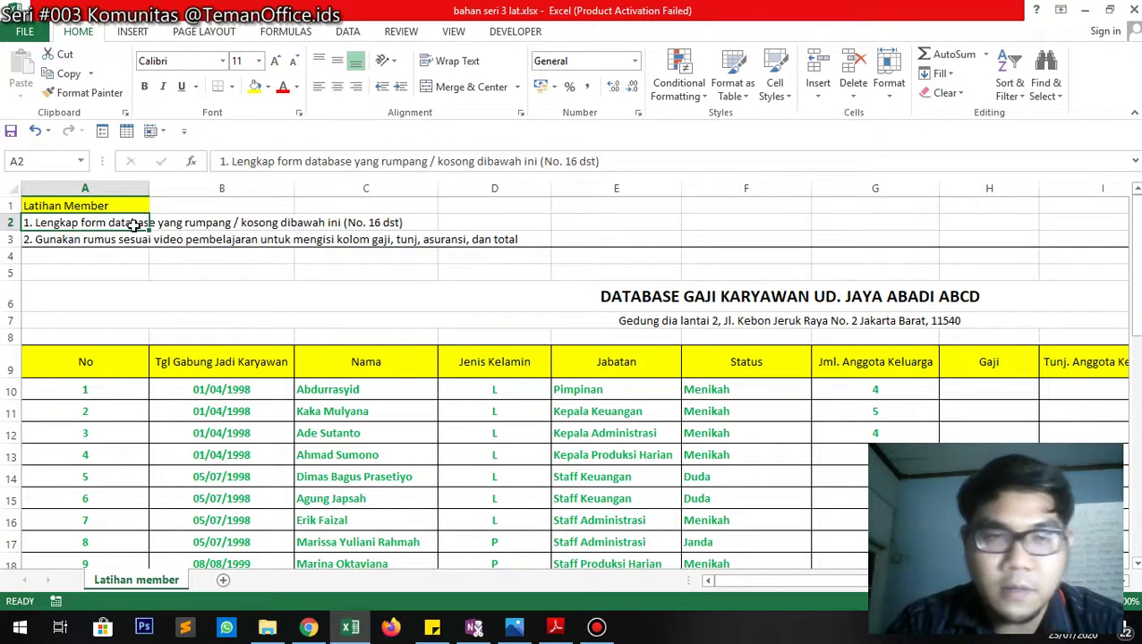
pyautogui.press('Down')
pyautogui.press('Down')
pyautogui.press('Up')
pyautogui.press('Down')
pyautogui.press('Down')
pyautogui.press('Down')
pyautogui.press('Down')
pyautogui.press('Down')
pyautogui.press('Down')
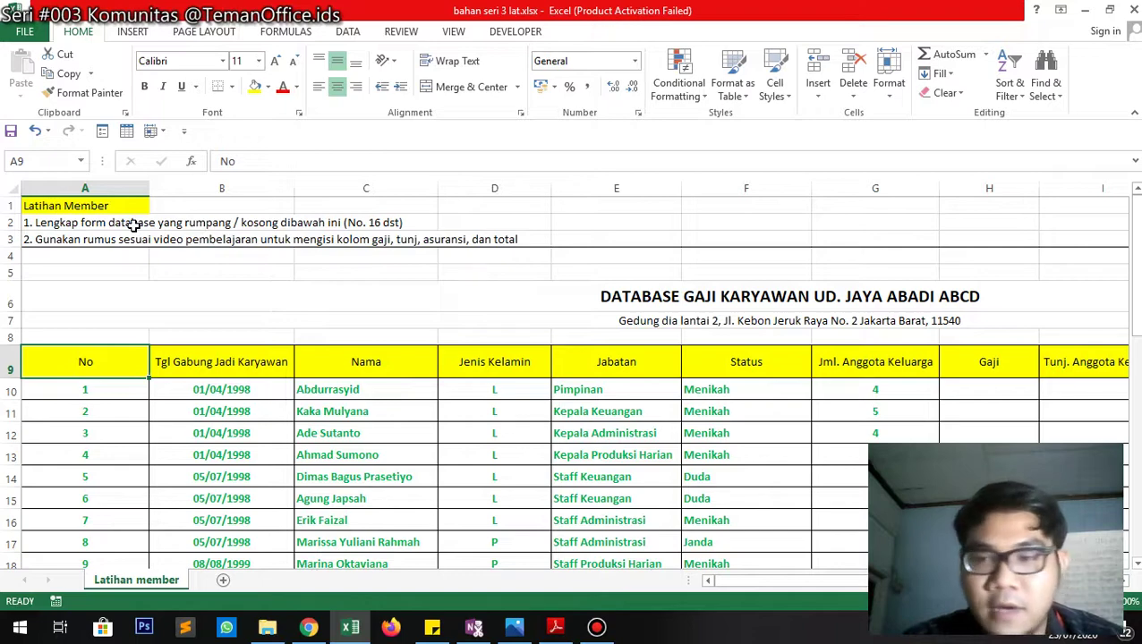
# Examine the table headers in row 9 from No through Total, returning to Gaji in H9.
pyautogui.press('Right')
pyautogui.press('Right')
pyautogui.press('Right')
pyautogui.press('Right')
pyautogui.press('Right')
pyautogui.press('Right')
pyautogui.press('Right')
pyautogui.press('Right')
pyautogui.press('Right')
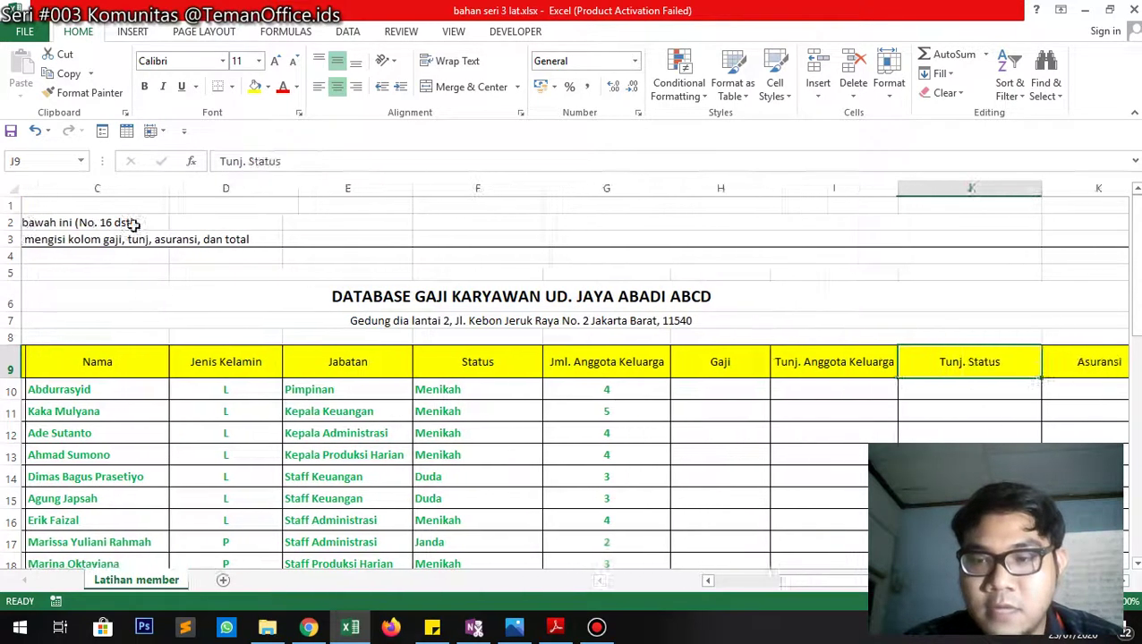
pyautogui.press('Right')
pyautogui.press('Right')
pyautogui.press('Left')
pyautogui.press('Left')
pyautogui.press('Left')
pyautogui.press('Left')
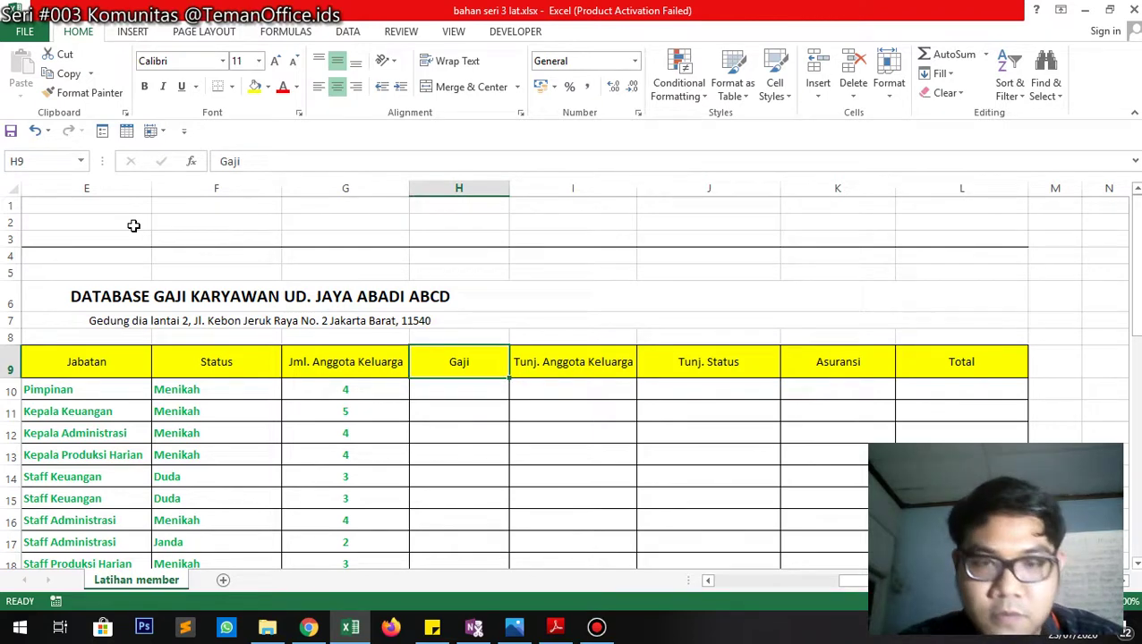
# Look through the headers of the columns that need formulas, from Gaji in H9 to Total in L9 and back.
pyautogui.press('Right')
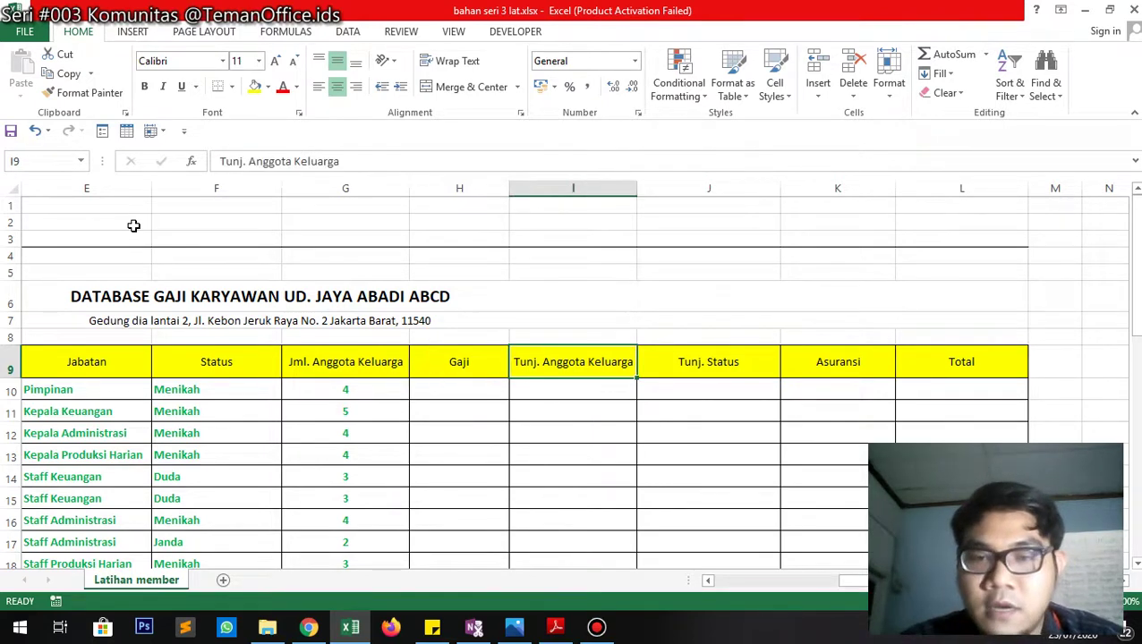
pyautogui.press('Right')
pyautogui.press('Right')
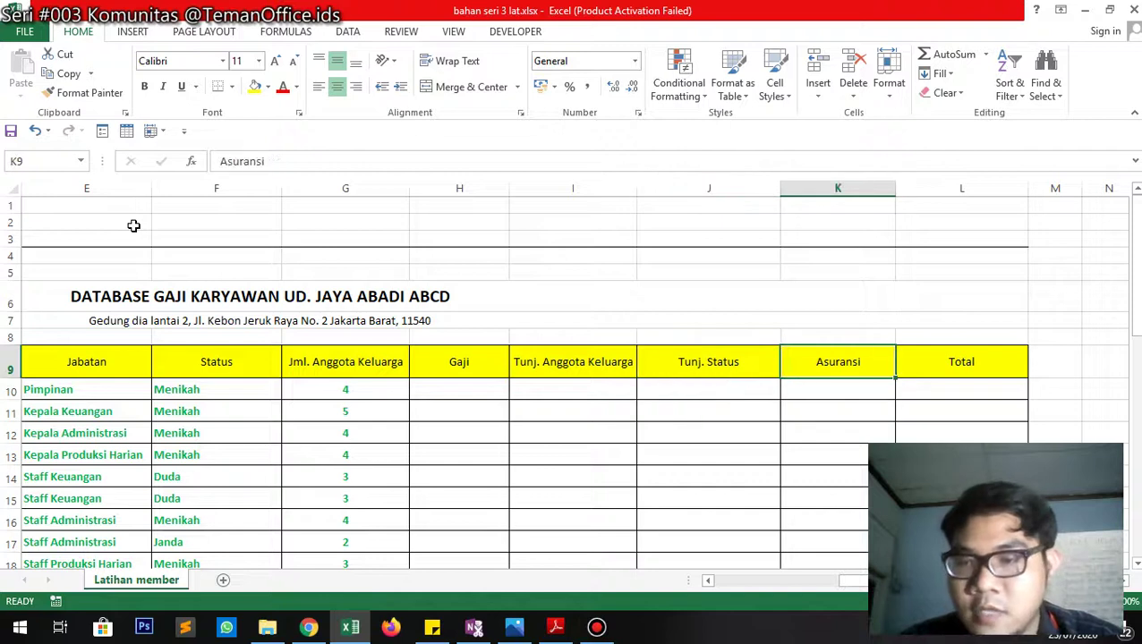
pyautogui.press('Right')
pyautogui.press('Left')
pyautogui.press('Left')
pyautogui.press('Left')
pyautogui.press('Left')
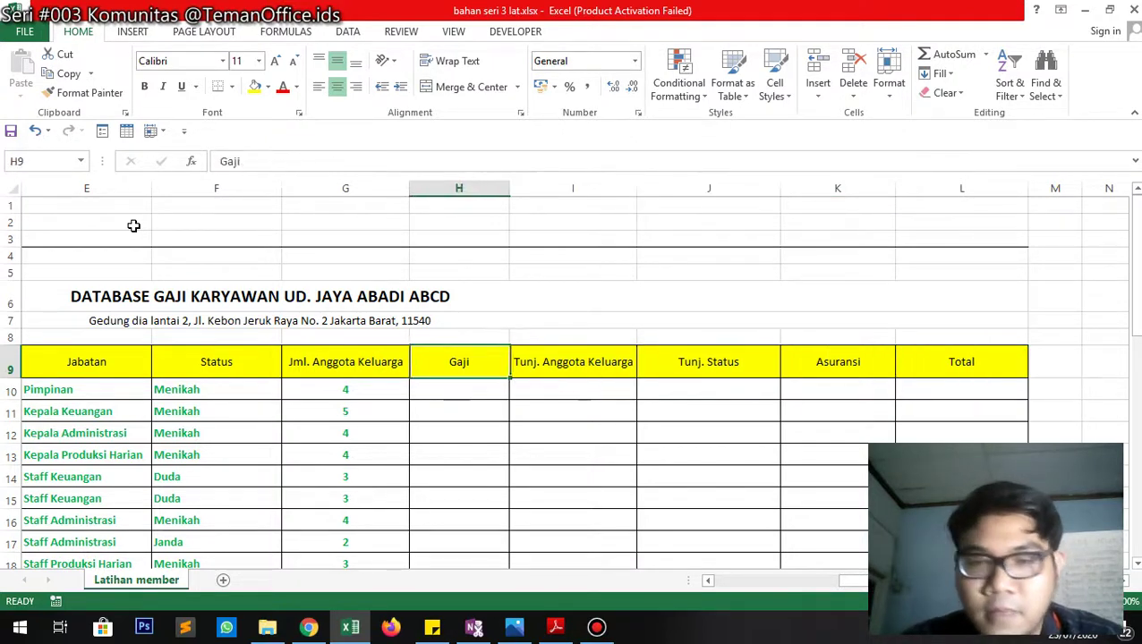
# Look back across the first employee's record in row 10, from the empty Gaji cell to the No column.
pyautogui.press('Down')
pyautogui.press('Left')
pyautogui.press('Right')
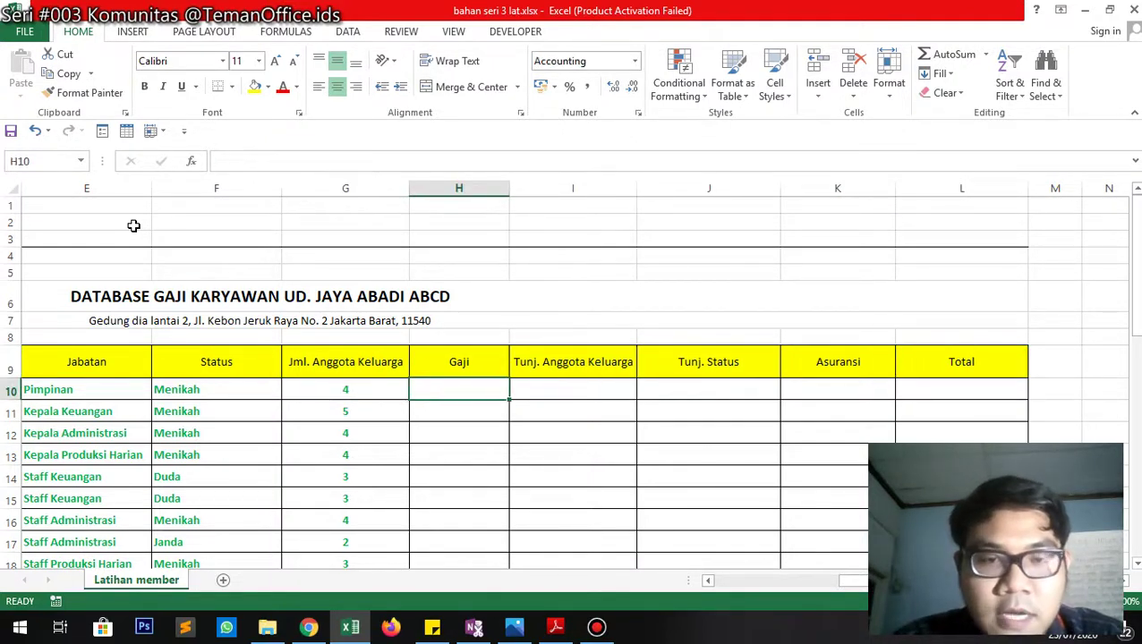
pyautogui.press('Left')
pyautogui.press('Left')
pyautogui.press('Left')
pyautogui.press('Left')
pyautogui.press('Left')
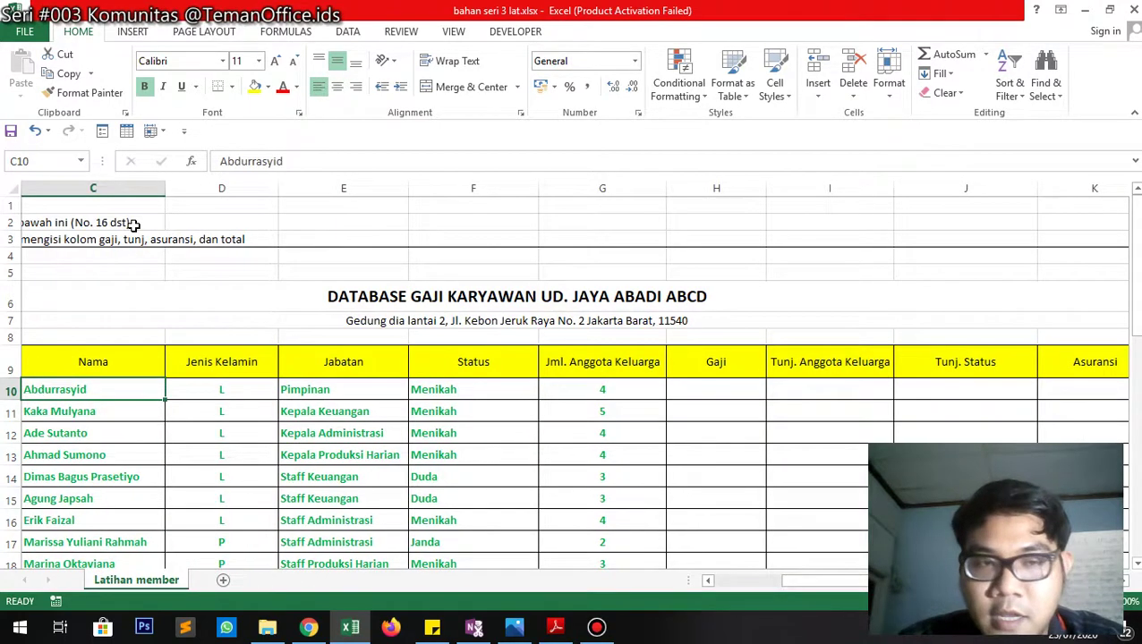
pyautogui.press('Left')
pyautogui.press('Left')
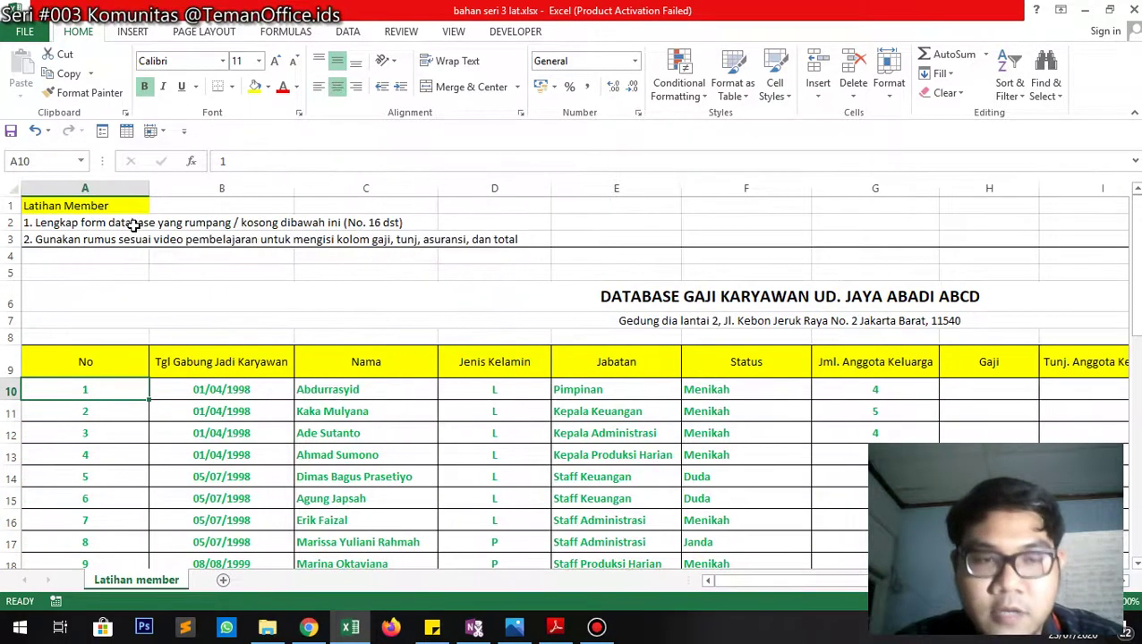
# Examine the Keterangan 1 salary table in A42:C51 and the Keterangan 2 status allowance table below the employee records.
pyautogui.hotkey('ctrl', 'Down')
pyautogui.scroll(-4, 180, 359)
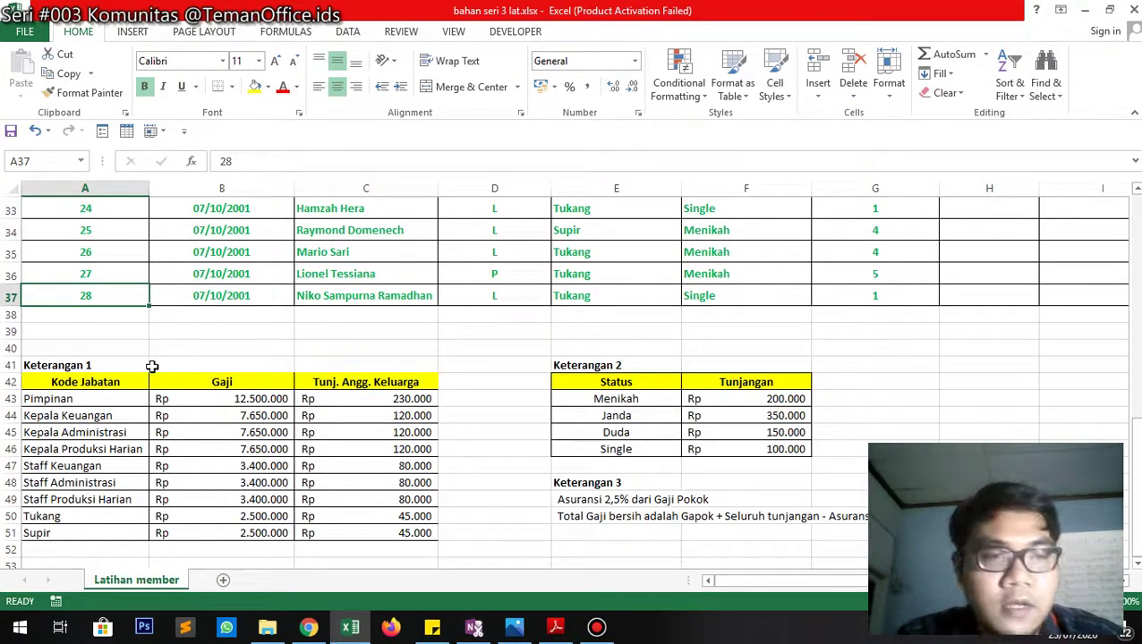
pyautogui.scroll(-1, 153, 365)
pyautogui.moveTo(85, 316); pyautogui.dragTo(385, 472)
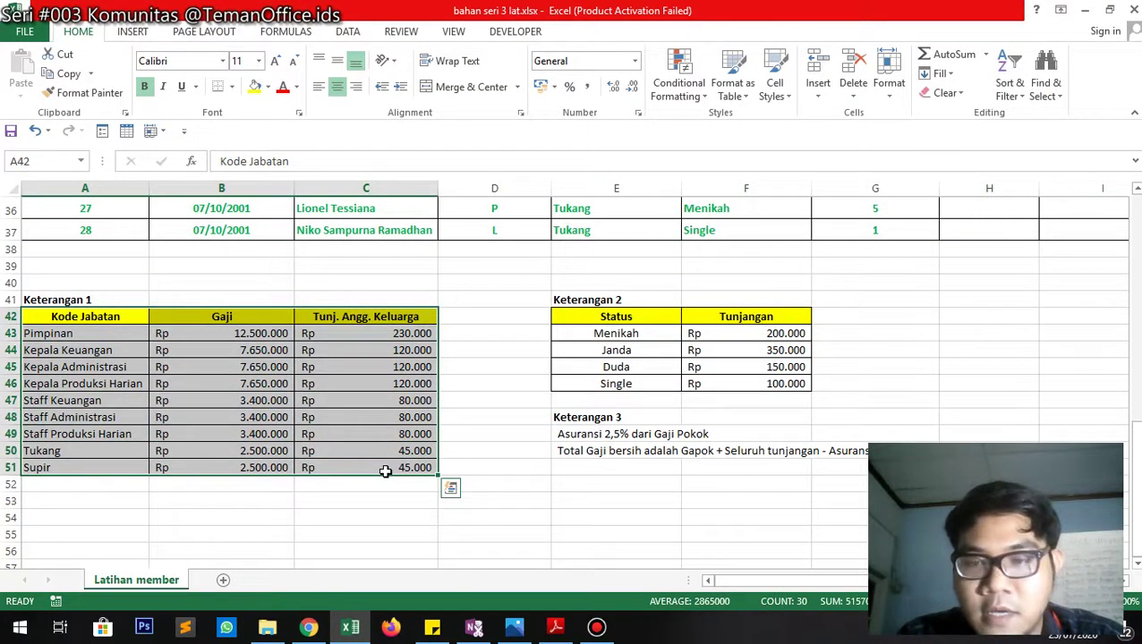
pyautogui.moveTo(568, 302); pyautogui.dragTo(755, 364)
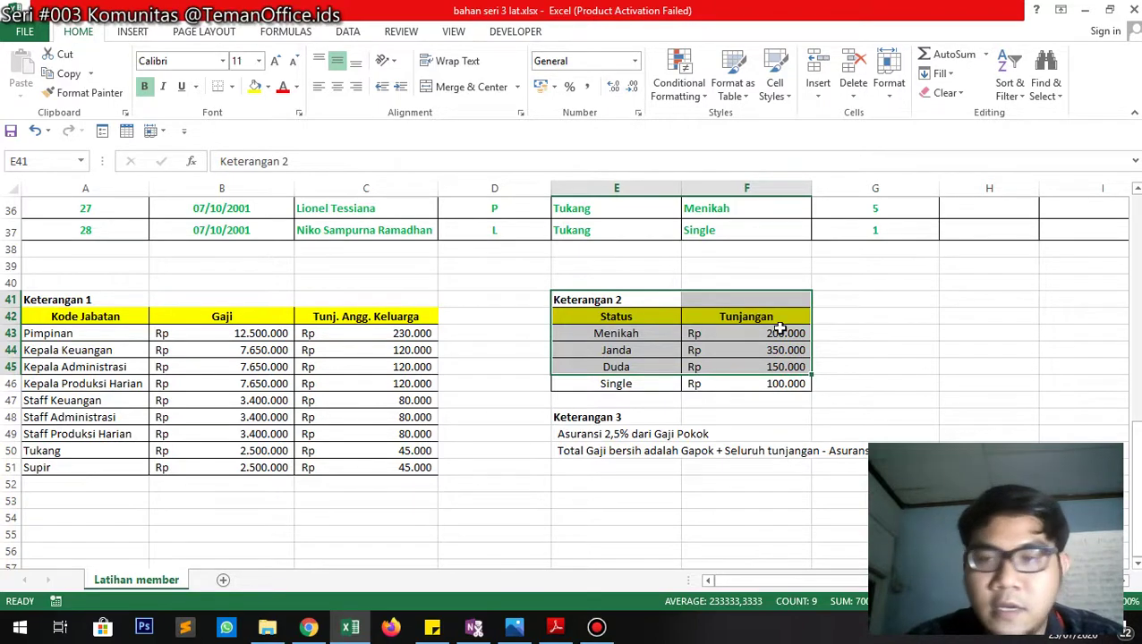
# Compare the Gaji header in H9 with the Keterangan 1 table headers in A42:C42.
pyautogui.scroll(11, 1070, 318)
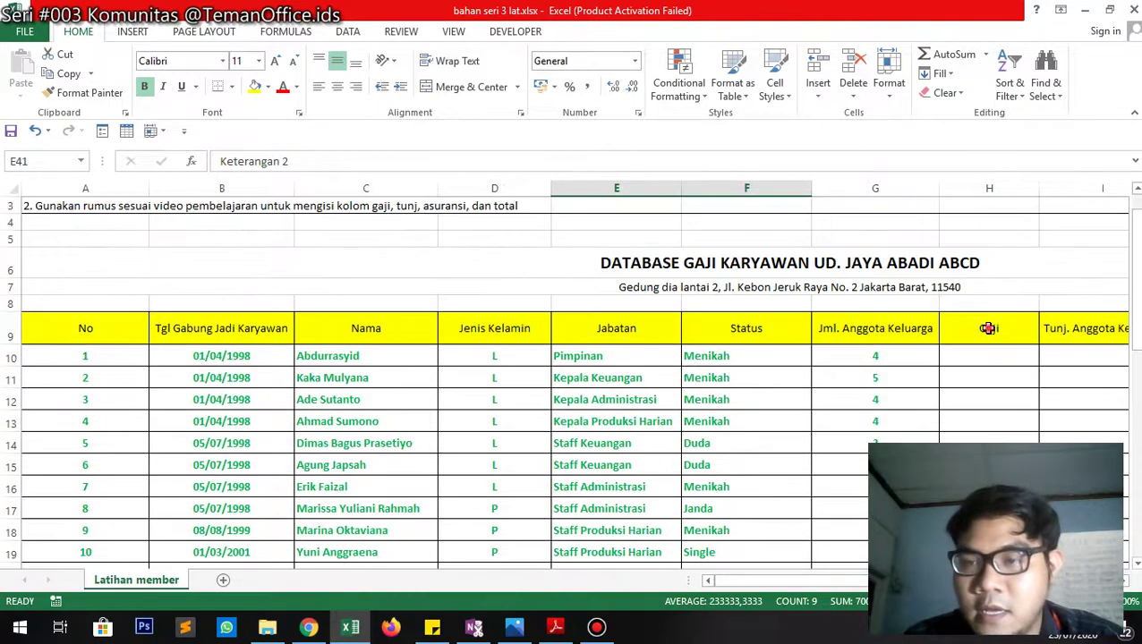
pyautogui.click(986, 327)
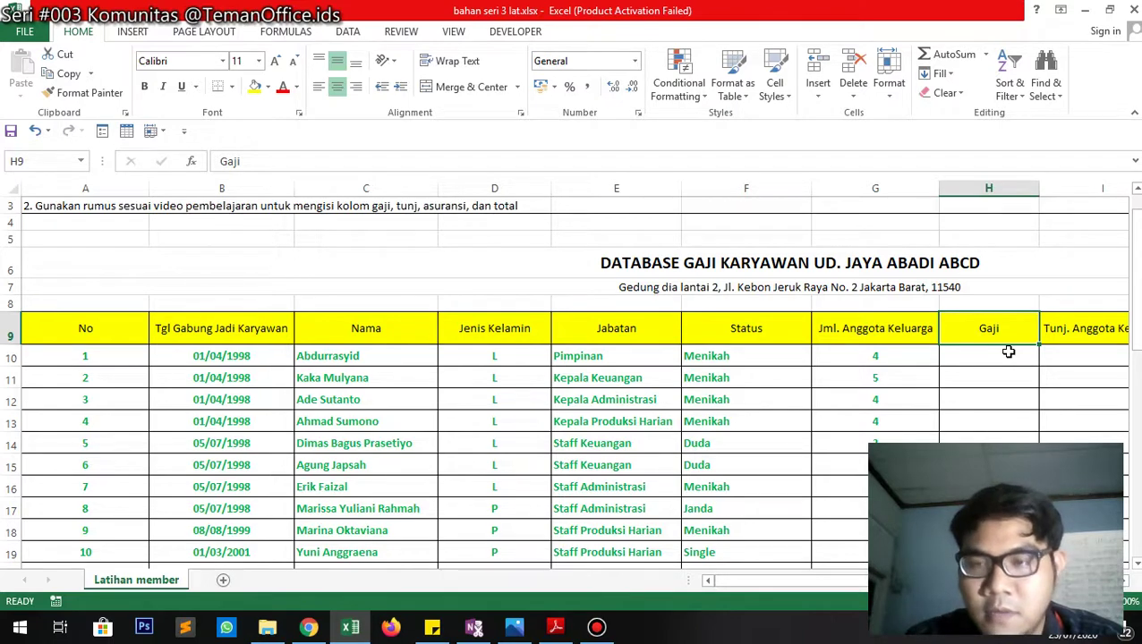
pyautogui.scroll(-5, 206, 455)
pyautogui.scroll(-4, 208, 455)
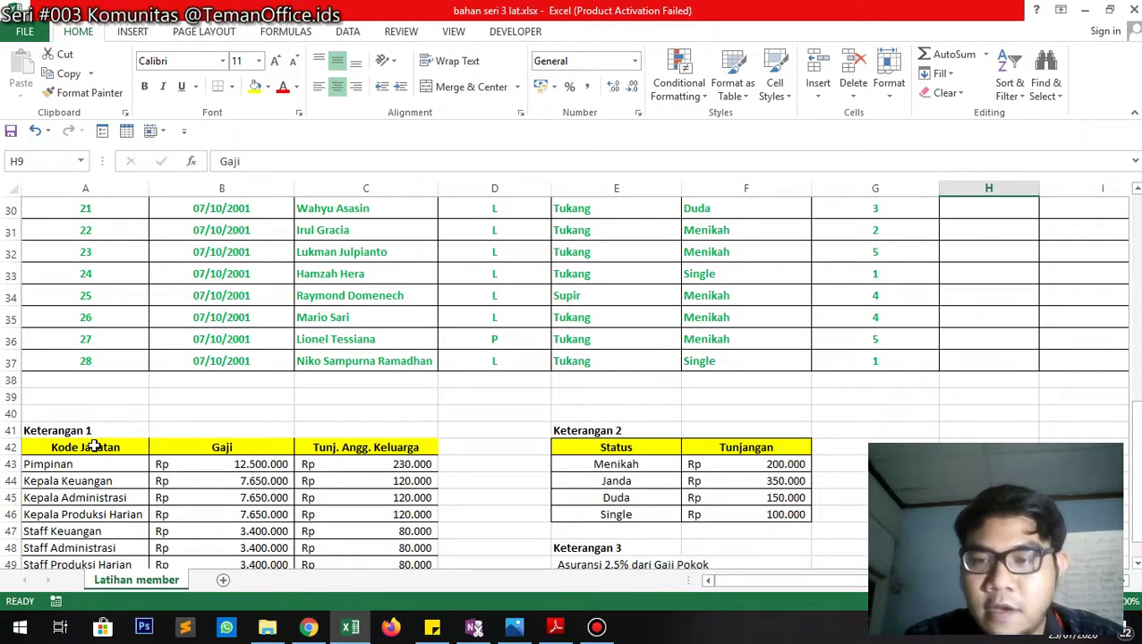
pyautogui.moveTo(94, 447); pyautogui.dragTo(380, 447)
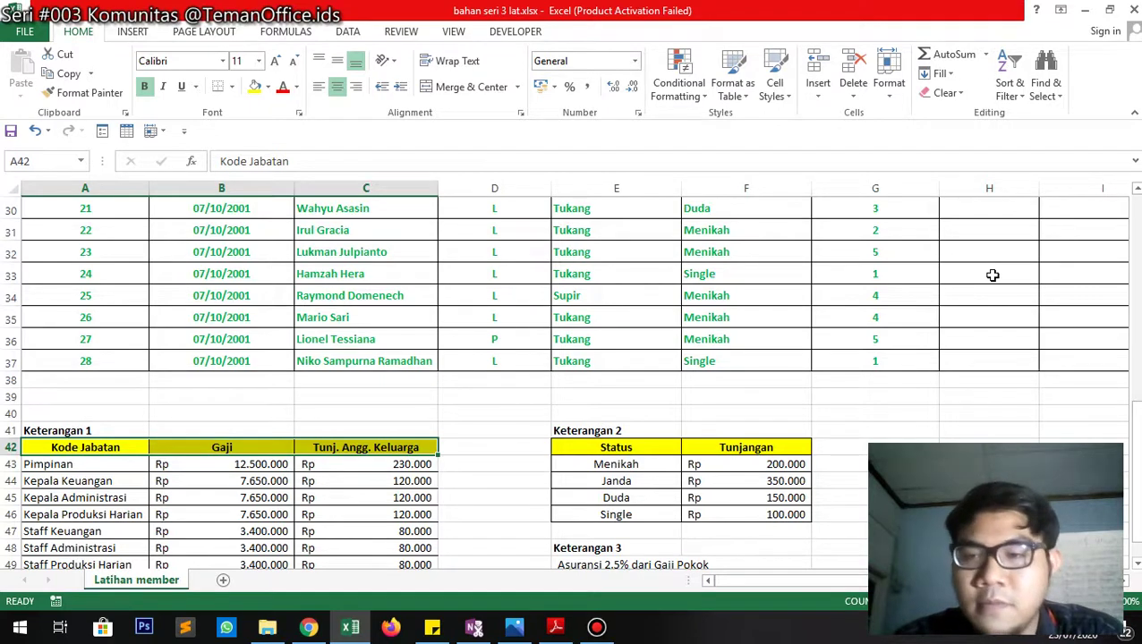
# Start a VLOOKUP formula in H10 with the Jabatan cell E10 as the lookup value.
pyautogui.scroll(6, 993, 275)
pyautogui.scroll(2, 993, 275)
pyautogui.click(991, 302)
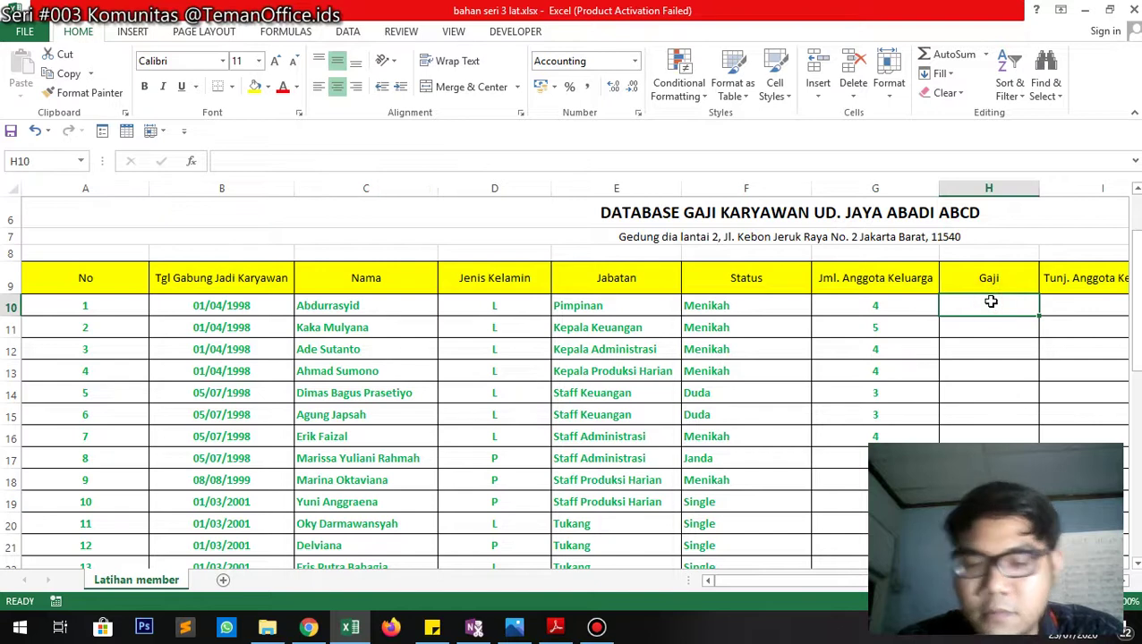
pyautogui.write('=vl')
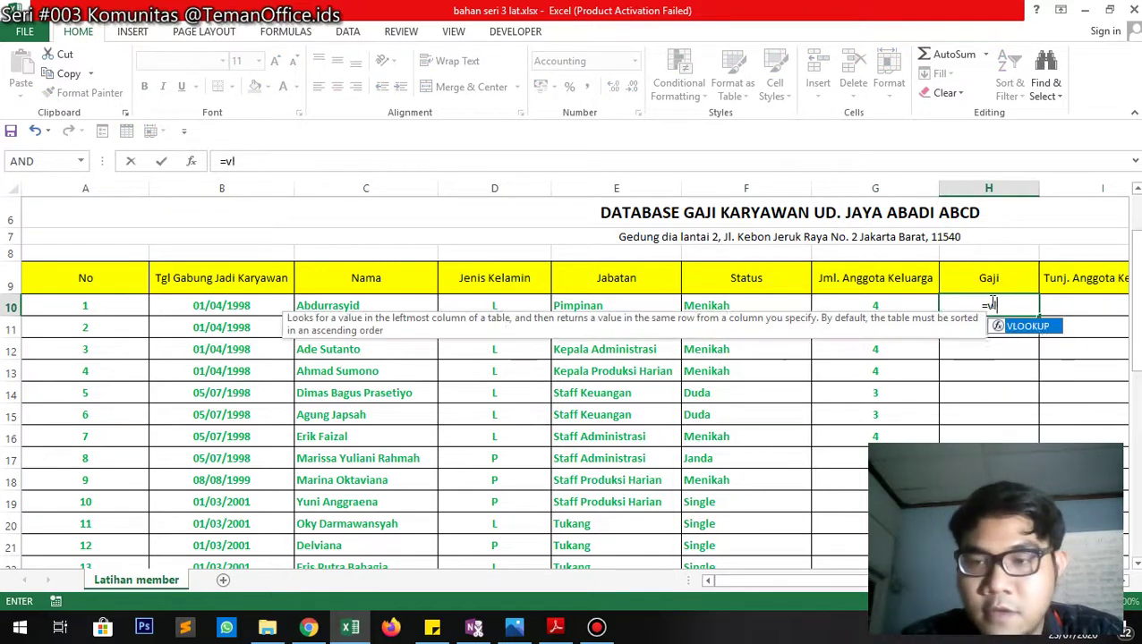
pyautogui.write('ookup(')
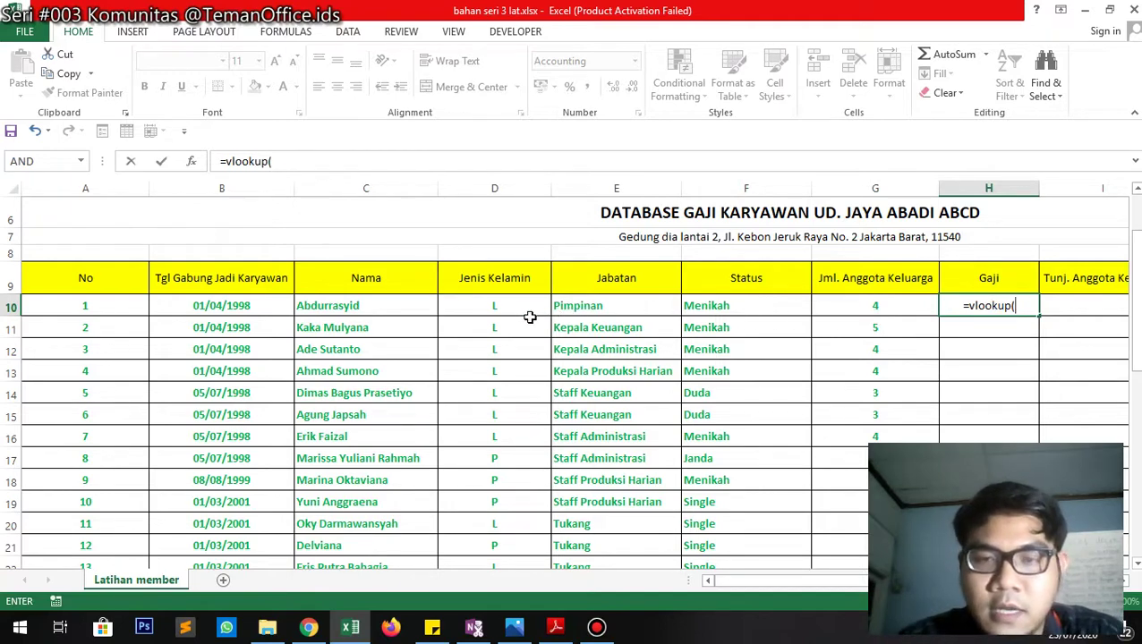
pyautogui.scroll(-9, 278, 356)
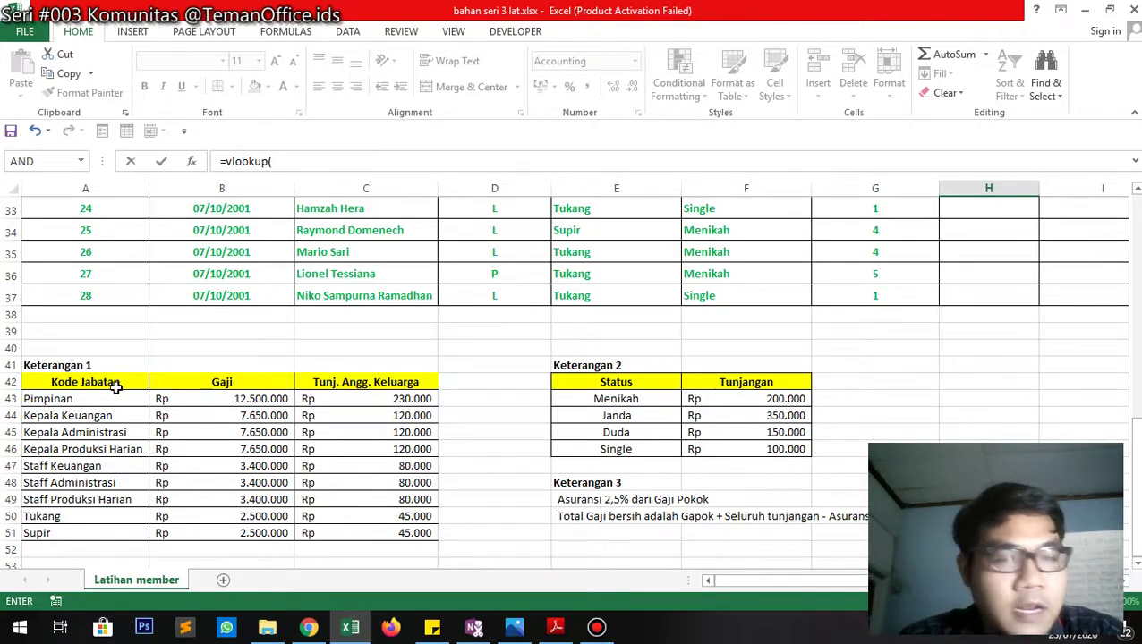
pyautogui.scroll(8, 807, 339)
pyautogui.scroll(1, 807, 339)
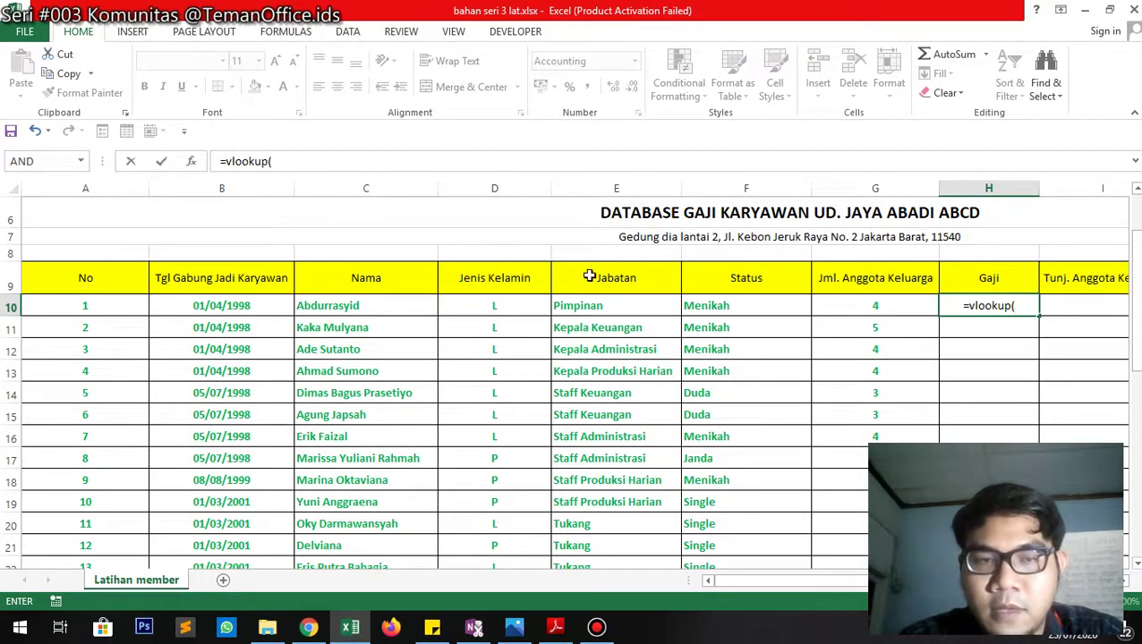
pyautogui.click(597, 306)
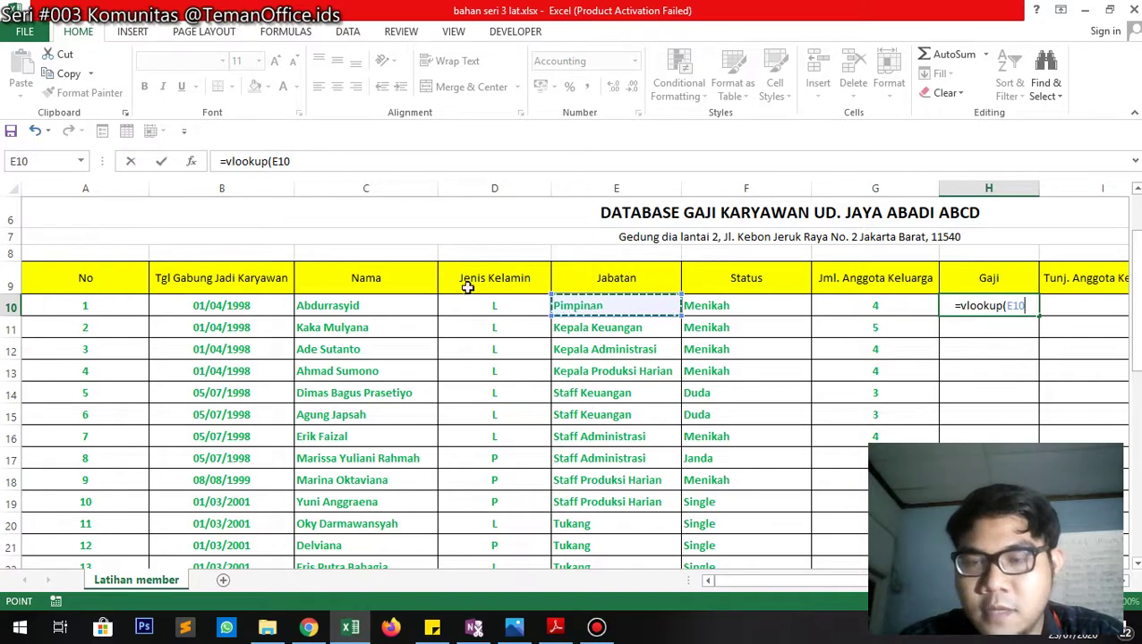
pyautogui.write(';')
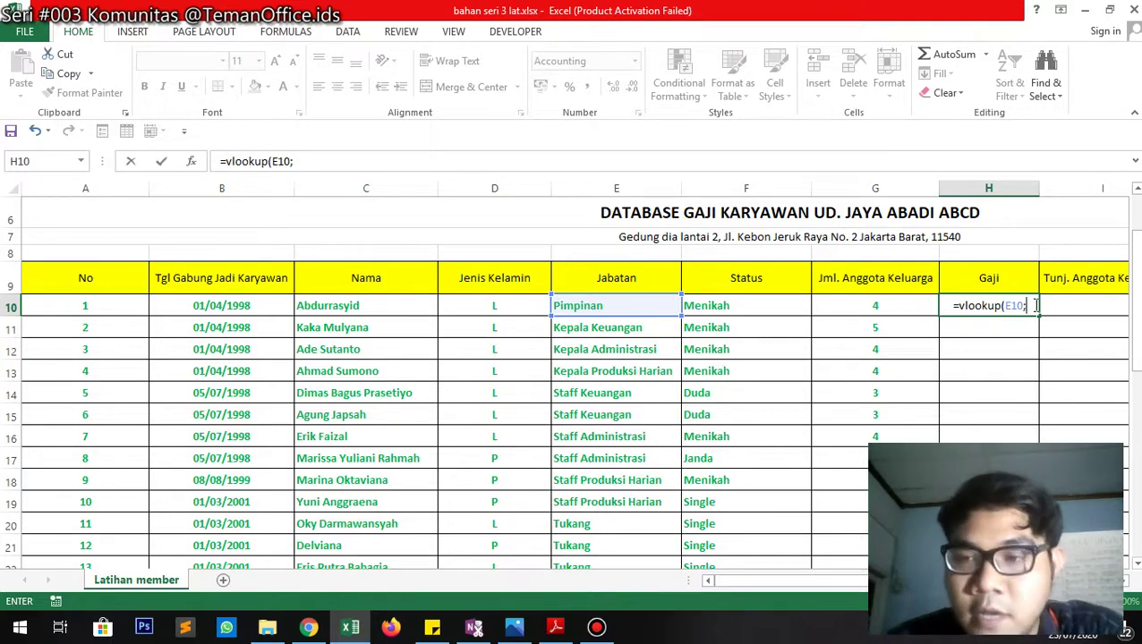
# Add the Keterangan 1 table as the formula's table array, locked as the absolute range $A$42:$C$51.
pyautogui.scroll(-10, 365, 357)
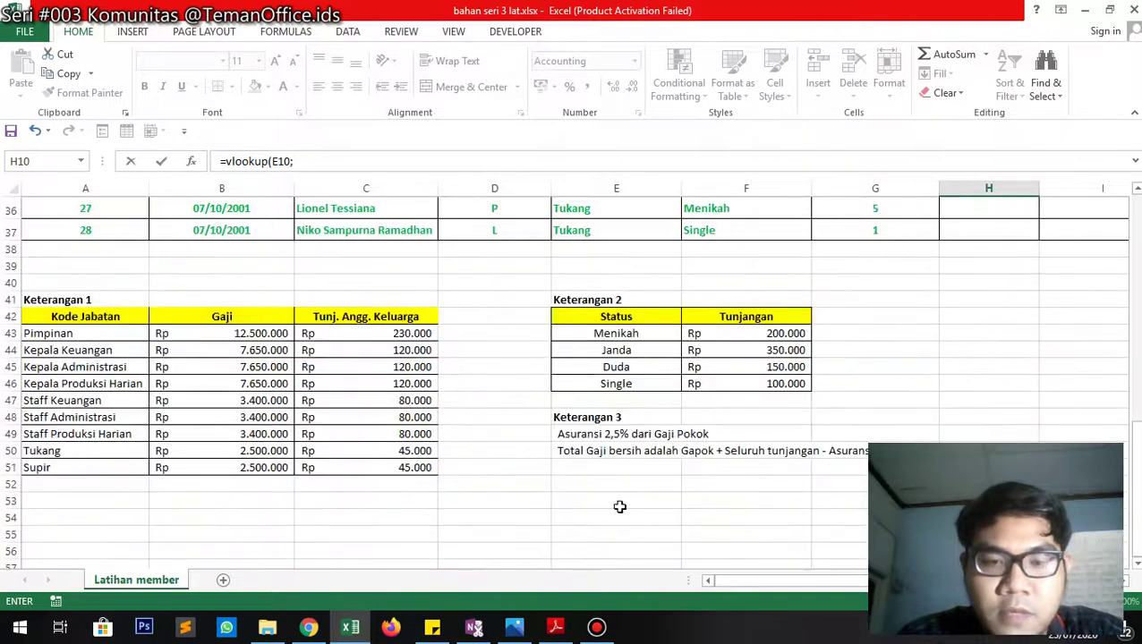
pyautogui.moveTo(72, 318); pyautogui.dragTo(412, 466)
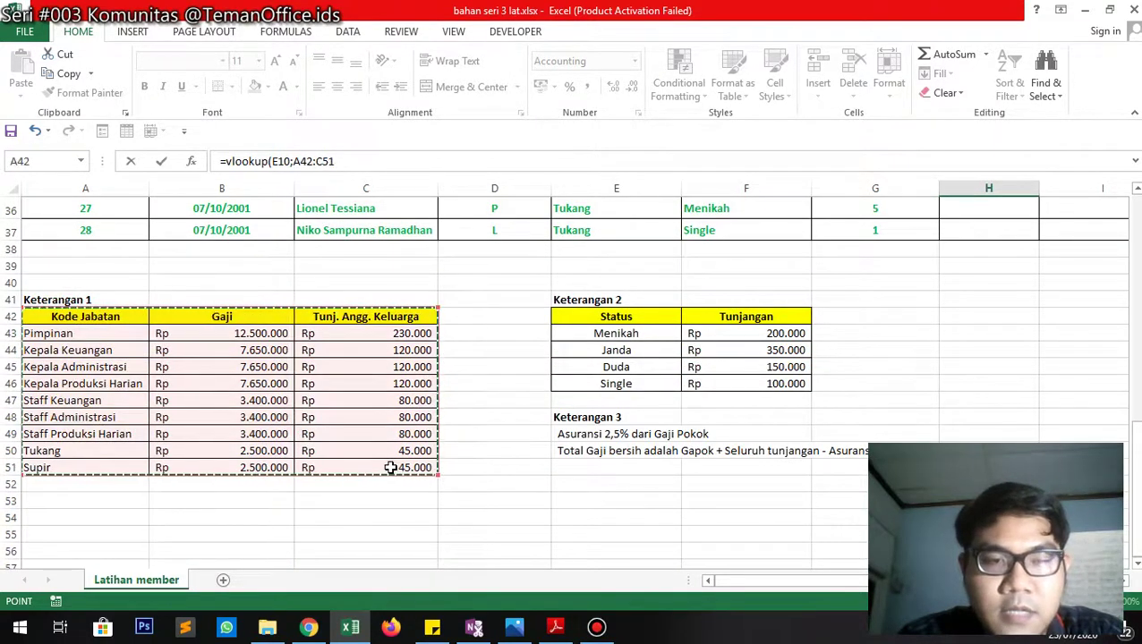
pyautogui.click(79, 315)
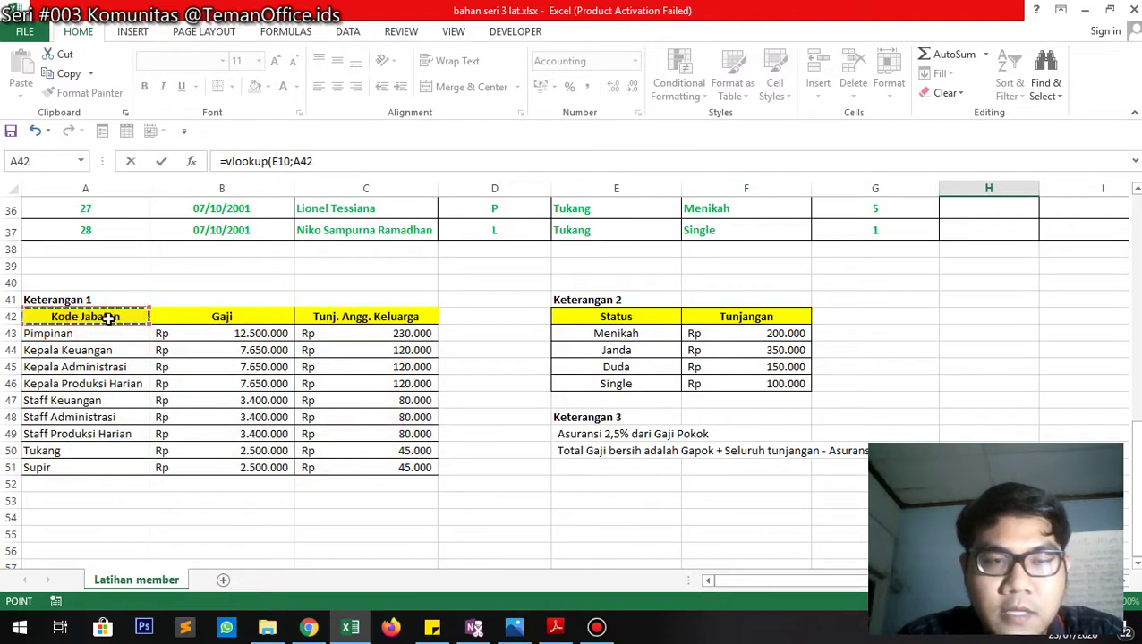
pyautogui.moveTo(107, 318); pyautogui.dragTo(354, 470)
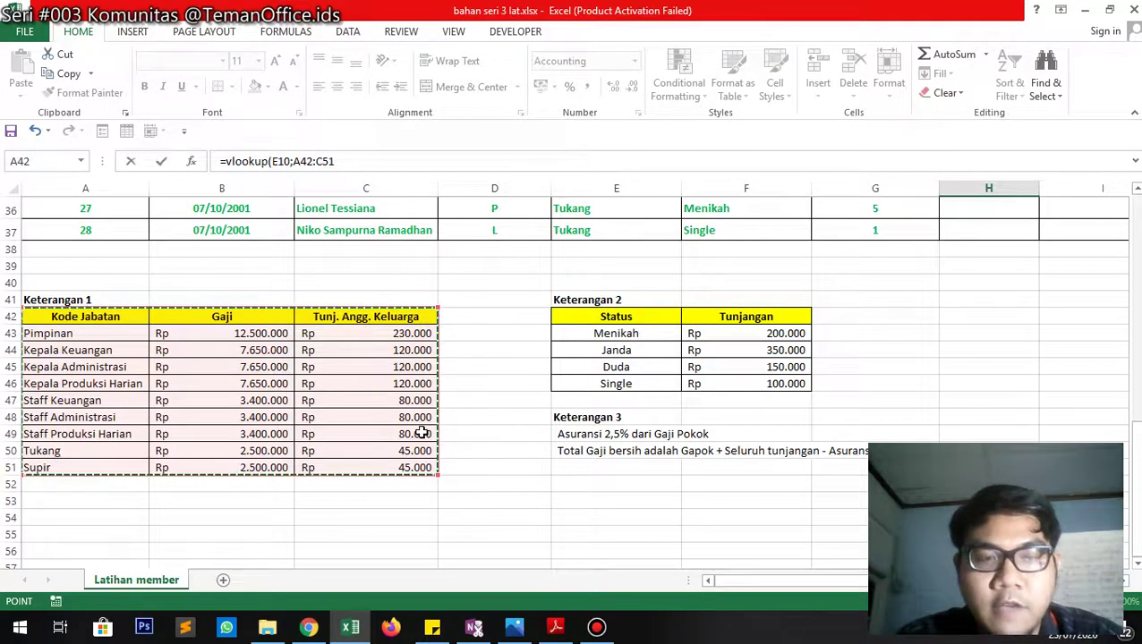
pyautogui.press('F4')
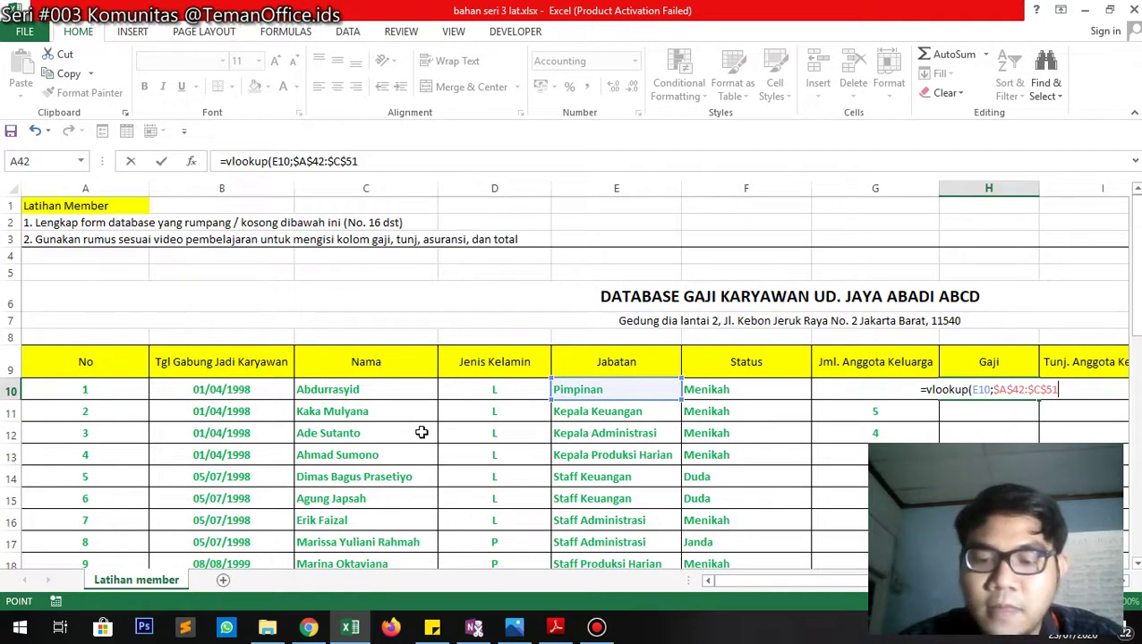
pyautogui.write(';')
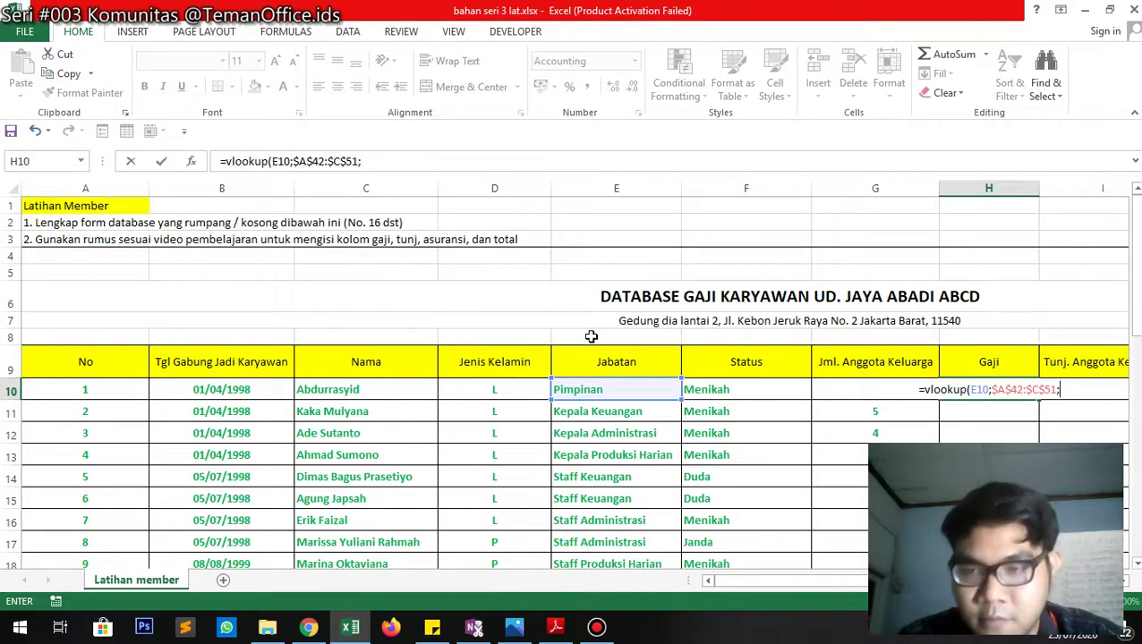
# Complete the VLOOKUP in H10 with column index 2 and an exact match (false), and enter the formula.
pyautogui.write('2')
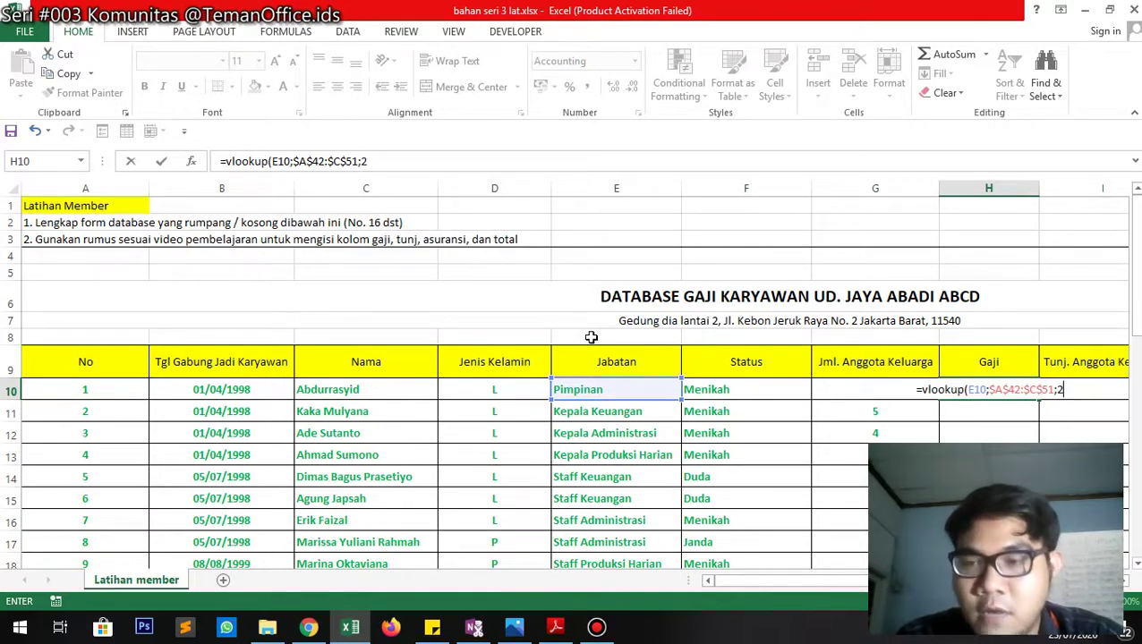
pyautogui.scroll(-8, 420, 339)
pyautogui.scroll(-3, 410, 347)
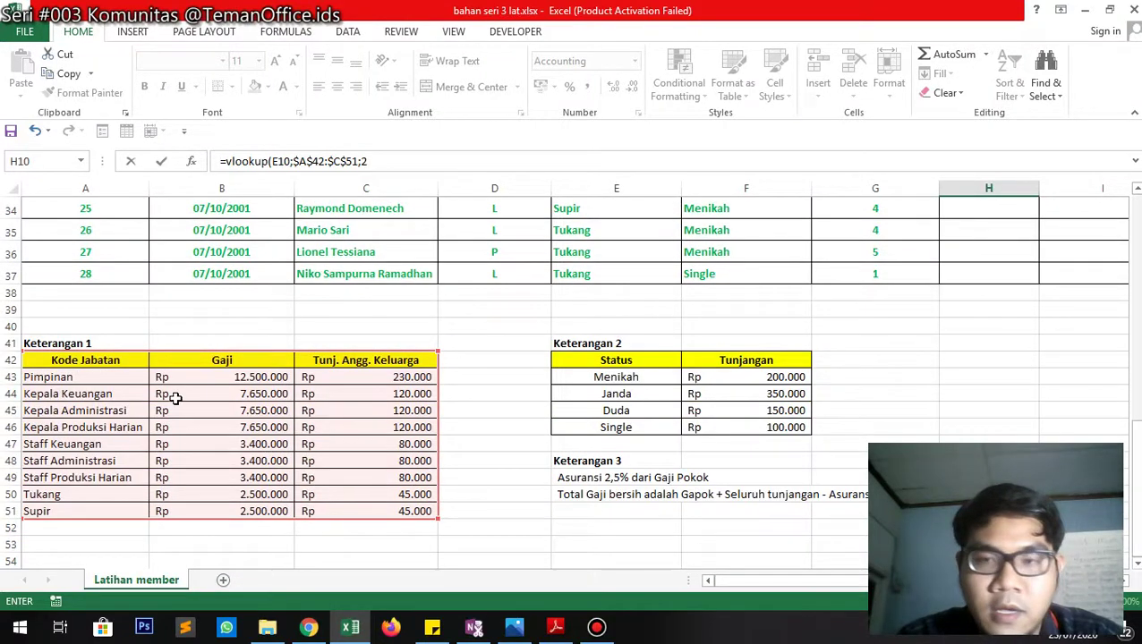
pyautogui.scroll(9, 782, 333)
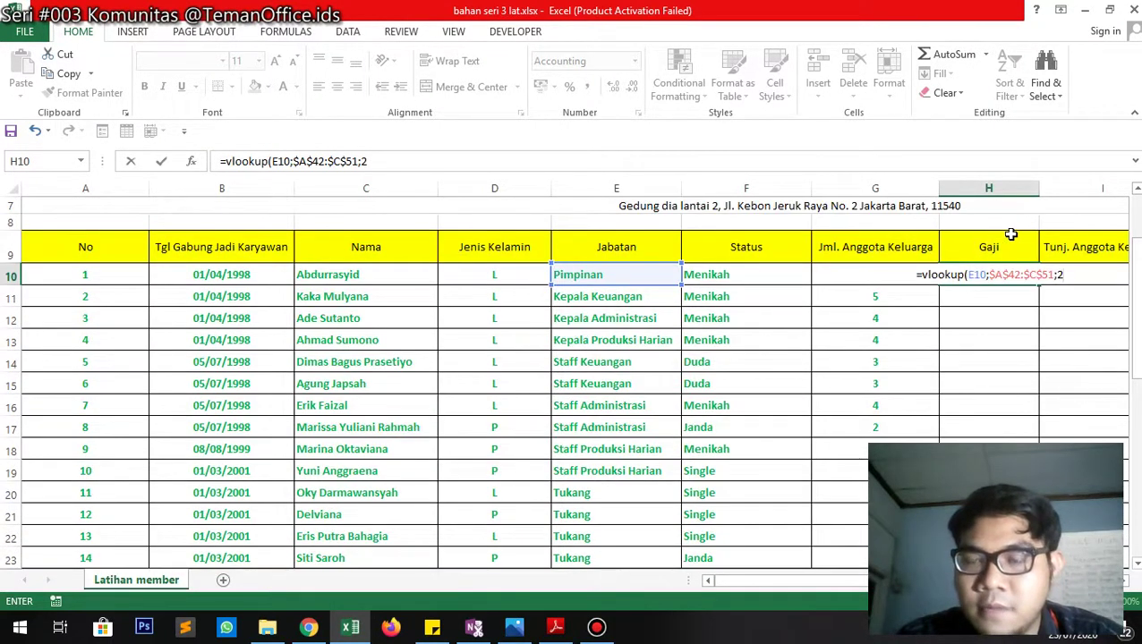
pyautogui.scroll(-11, 266, 371)
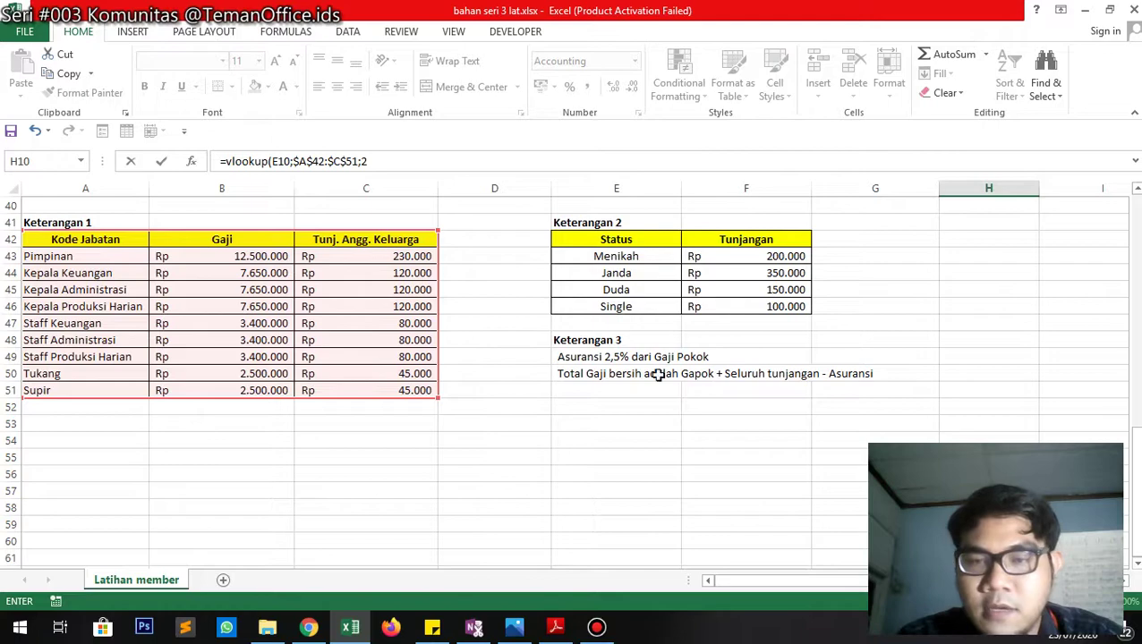
pyautogui.scroll(13, 986, 308)
pyautogui.scroll(-2, 998, 336)
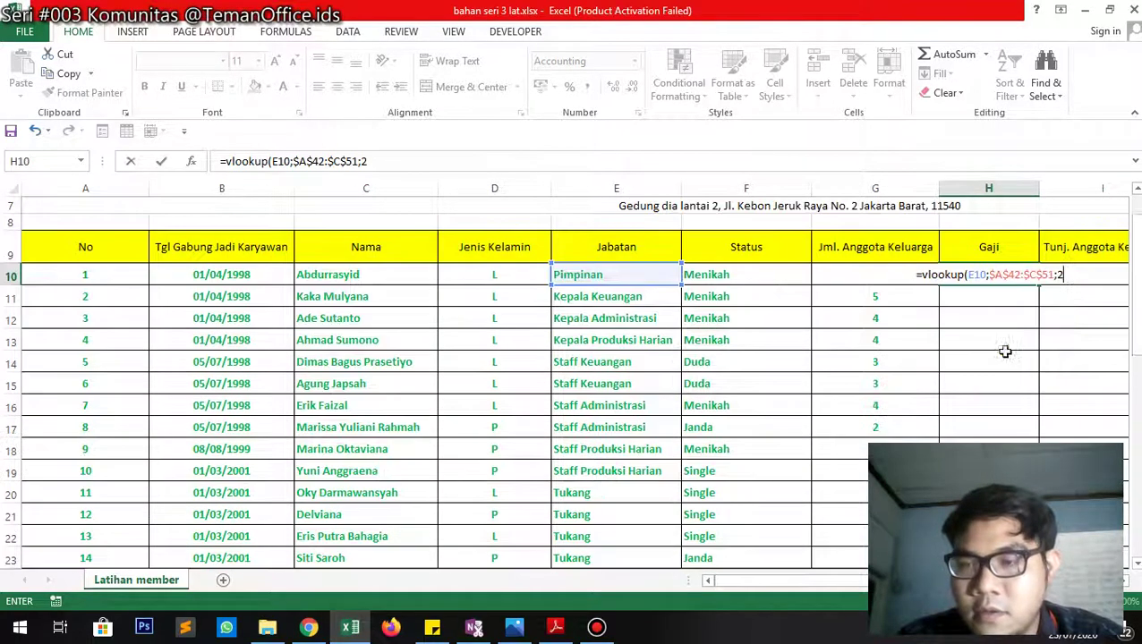
pyautogui.write(';false)')
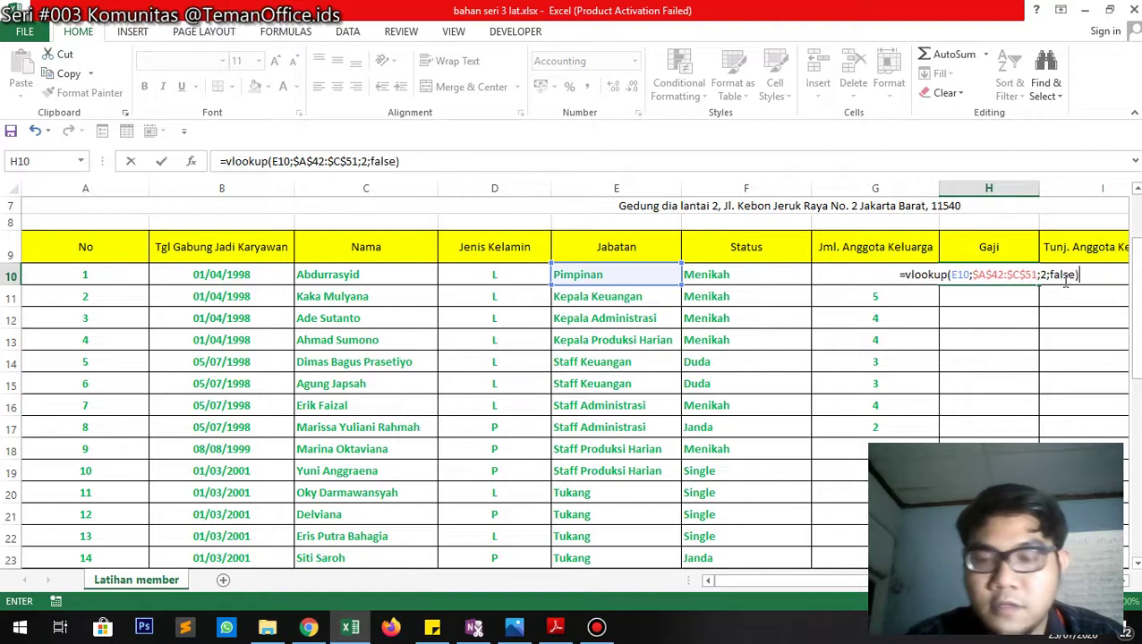
pyautogui.press('Return')
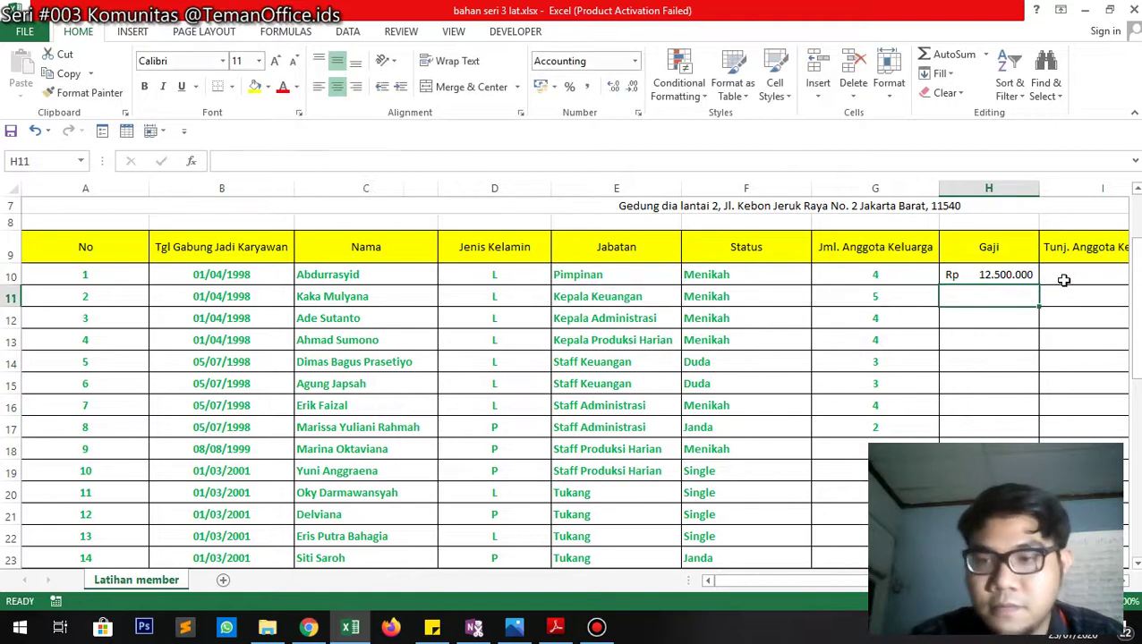
# Check the Gaji result in H10 against the Pimpinan salary in B43 of the Keterangan 1 table.
pyautogui.press('Up')
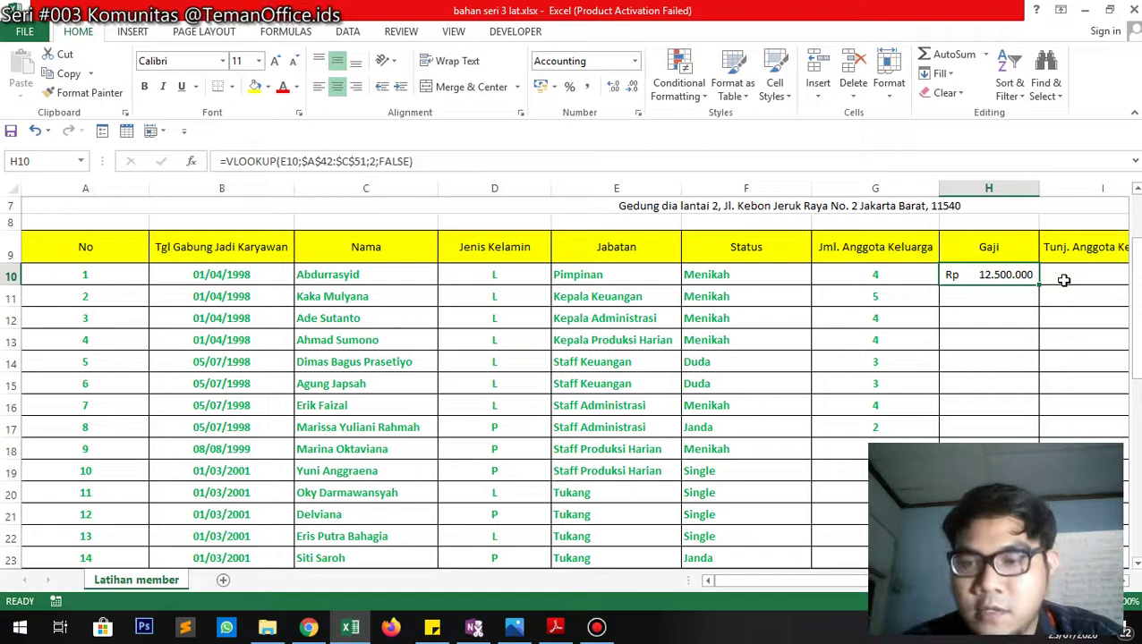
pyautogui.click(646, 271)
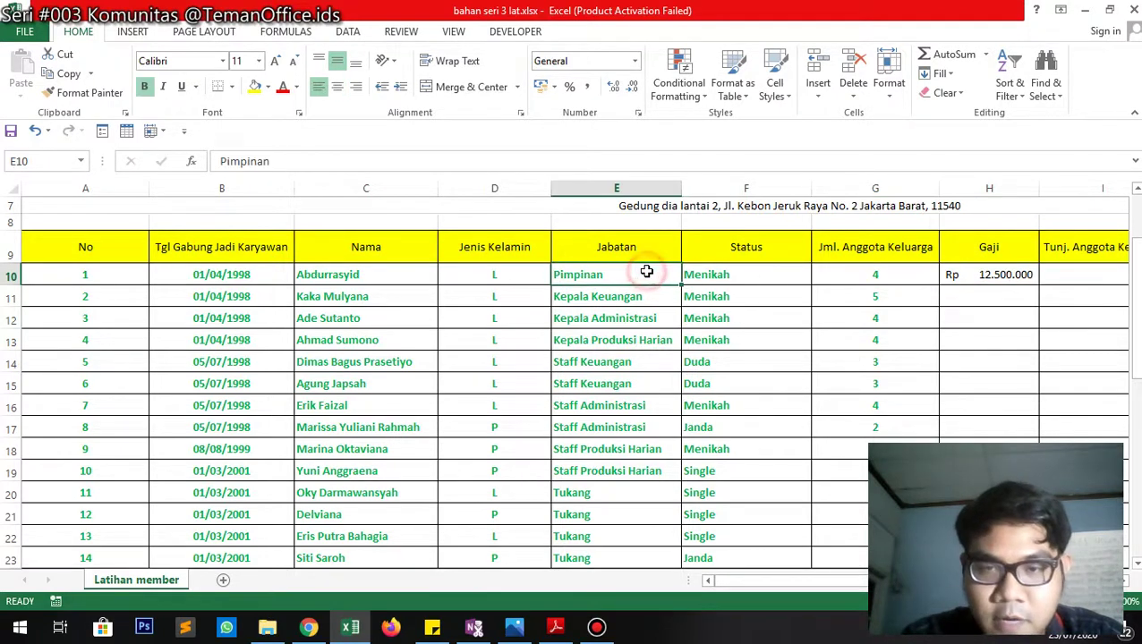
pyautogui.scroll(-10, 358, 452)
pyautogui.click(382, 309)
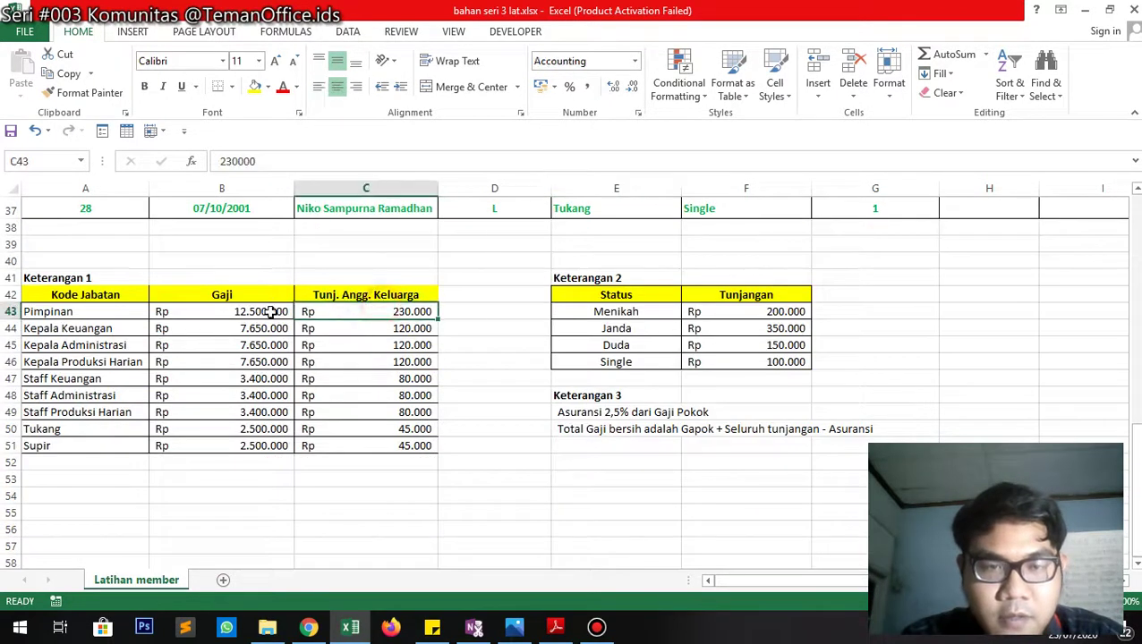
pyautogui.click(270, 311)
pyautogui.scroll(11, 1068, 331)
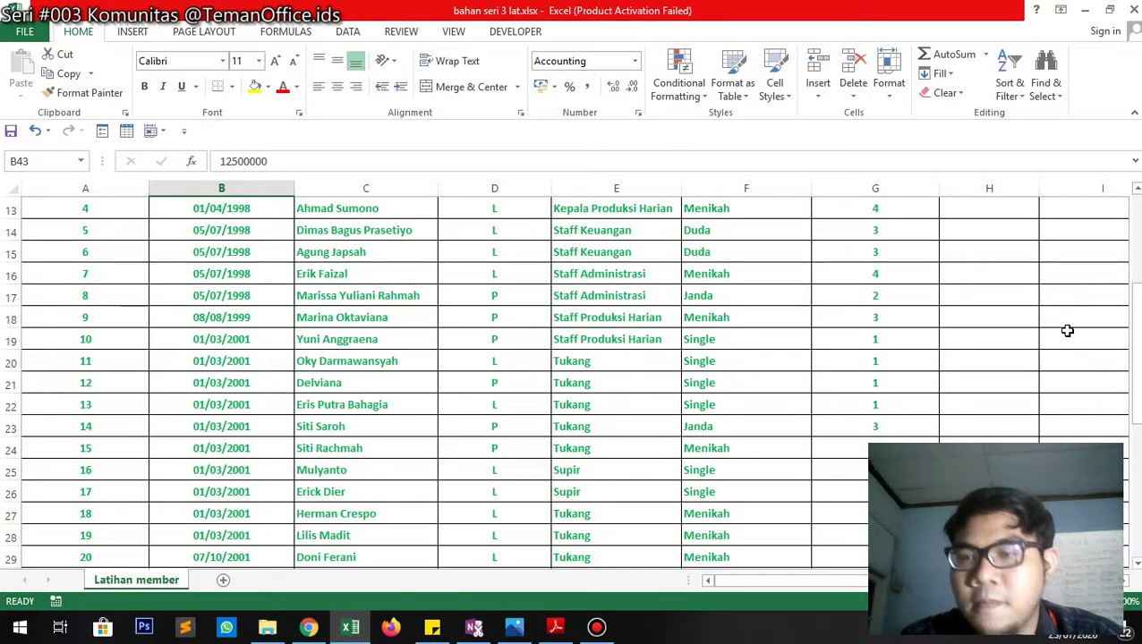
pyautogui.click(993, 355)
pyautogui.scroll(-1, 1000, 356)
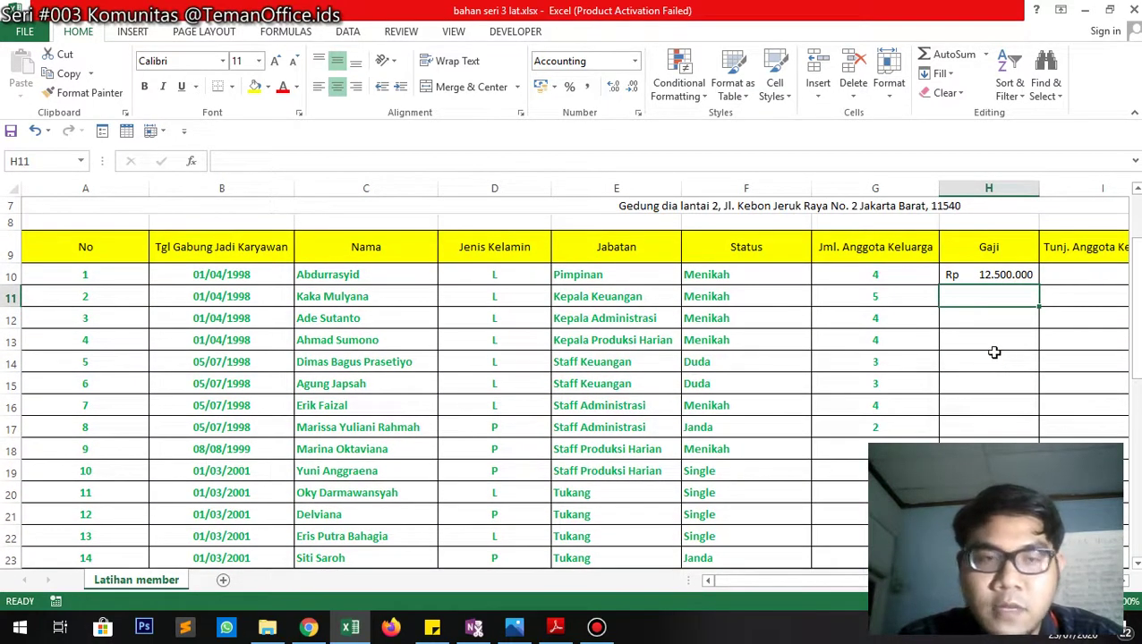
pyautogui.click(1000, 275)
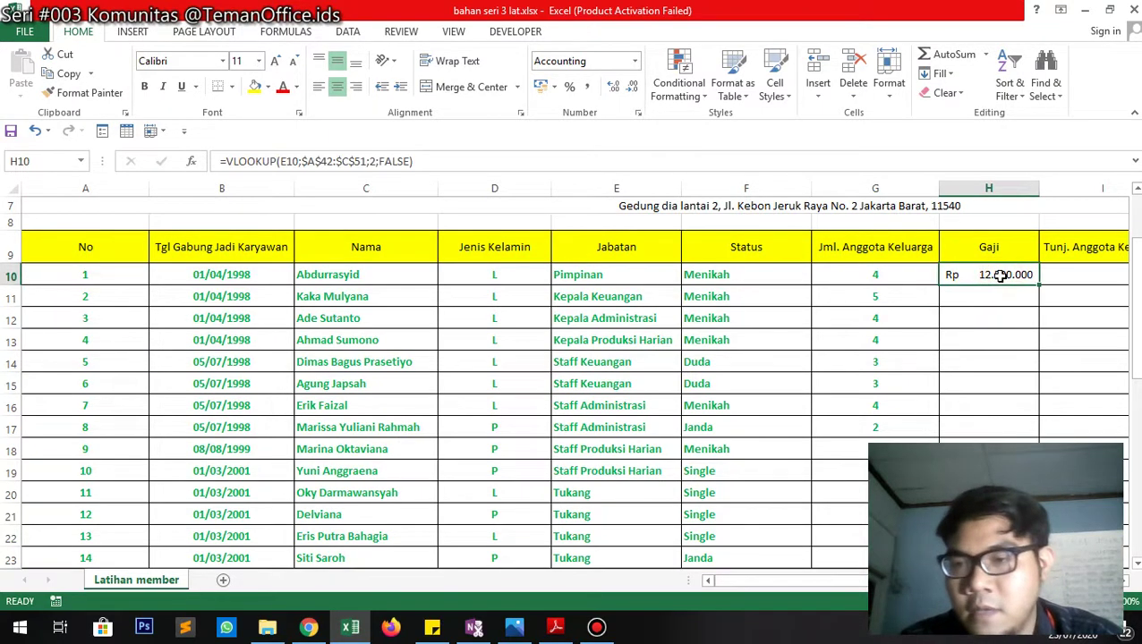
# Look across row 10 from Gaji to the empty Tunj. Anggota Keluarga, Tunj. Status and Asuransi cells, and down the records.
pyautogui.press('Right')
pyautogui.press('Right')
pyautogui.press('Right')
pyautogui.press('Left')
pyautogui.press('Left')
pyautogui.press('Left')
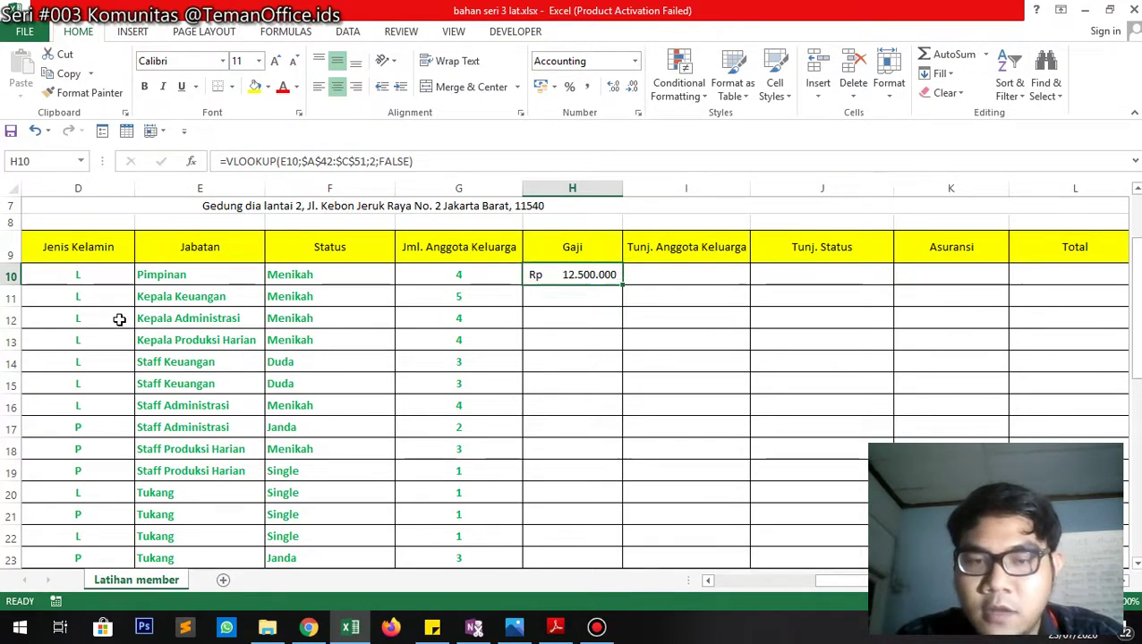
pyautogui.scroll(-11, 809, 409)
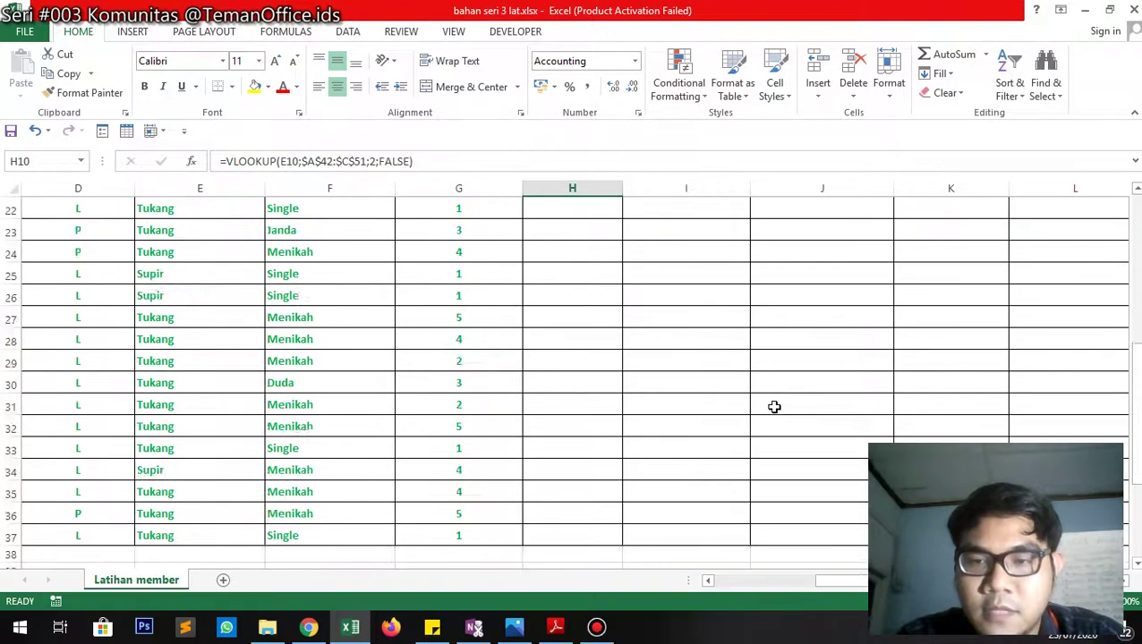
# Fill the Gaji VLOOKUP formula from H10 down to the last employee record in row 37.
pyautogui.click(806, 405)
pyautogui.click(819, 322)
pyautogui.scroll(12, 627, 286)
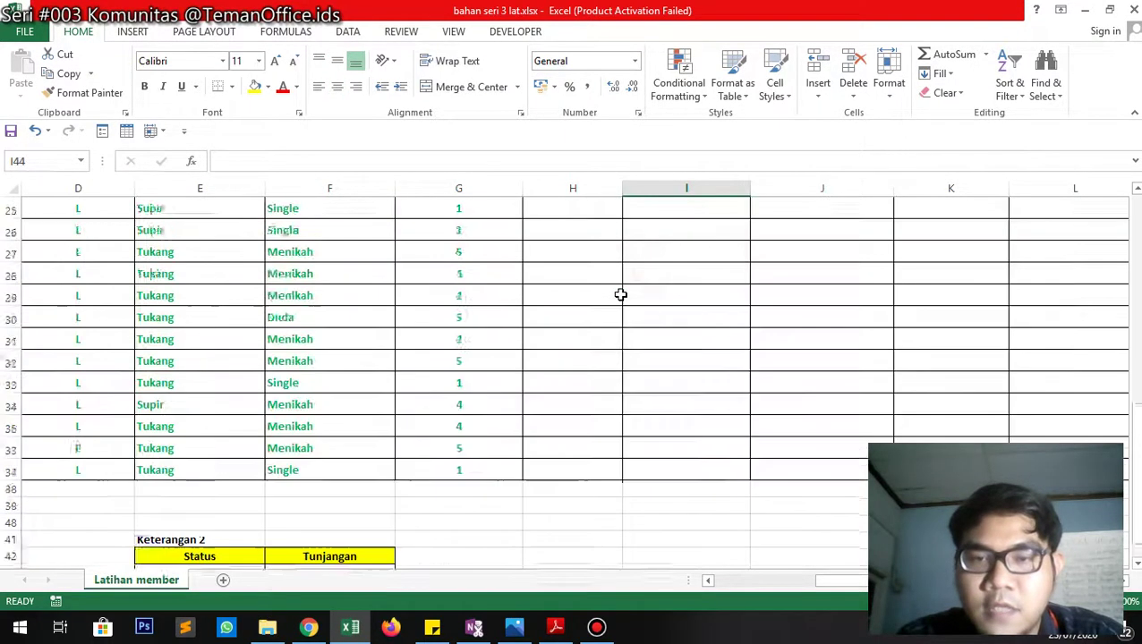
pyautogui.click(550, 339)
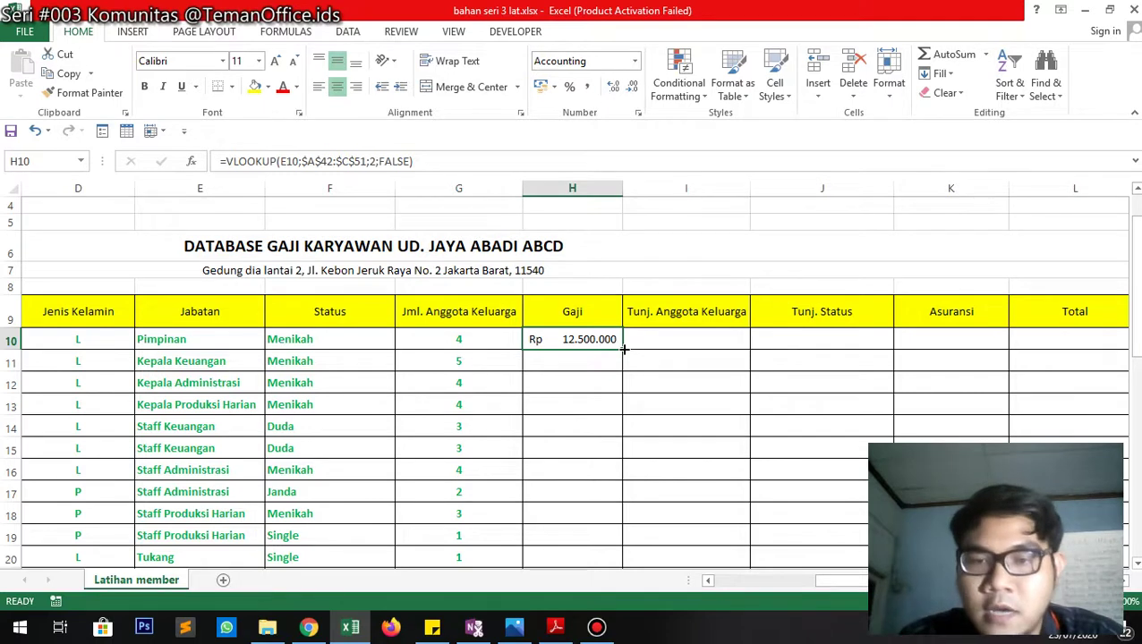
pyautogui.doubleClick(624, 349)
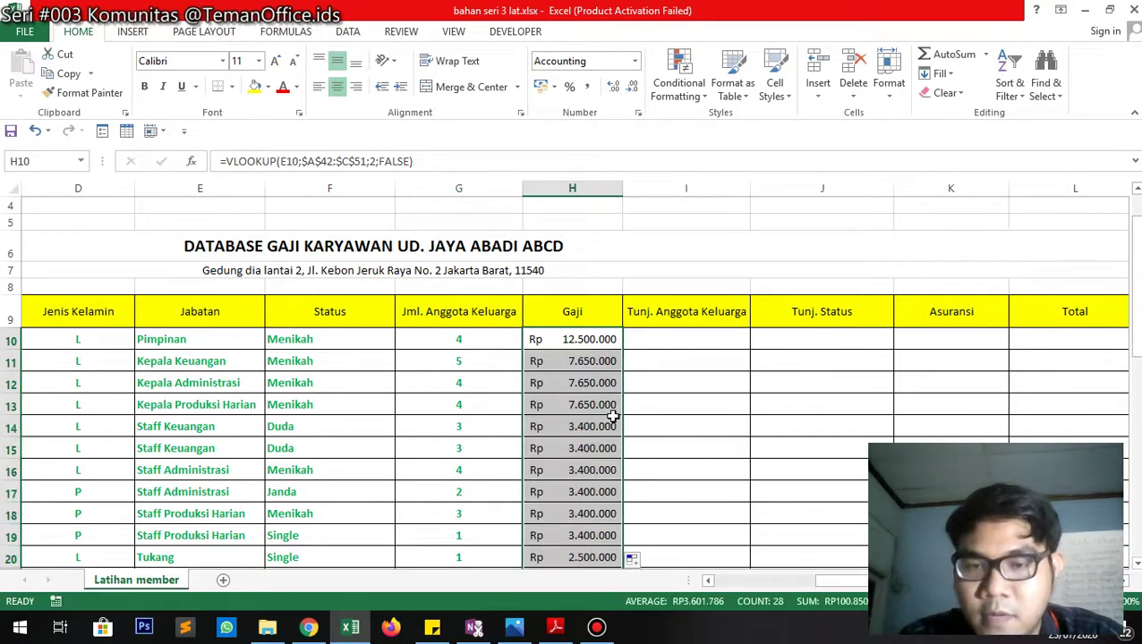
pyautogui.scroll(-8, 614, 413)
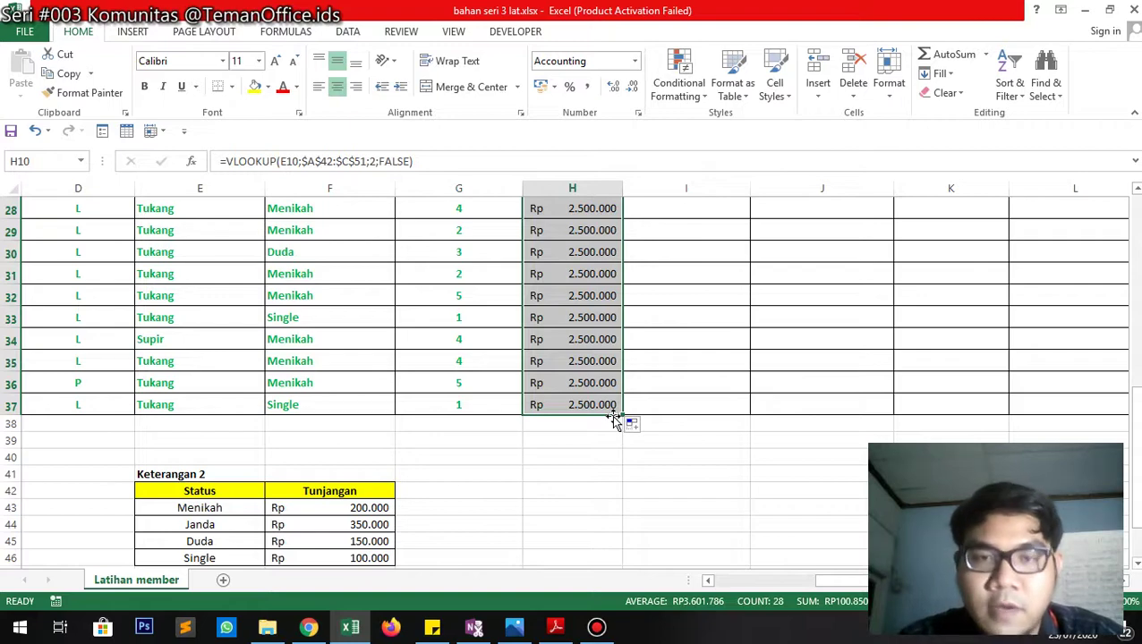
pyautogui.scroll(8, 645, 370)
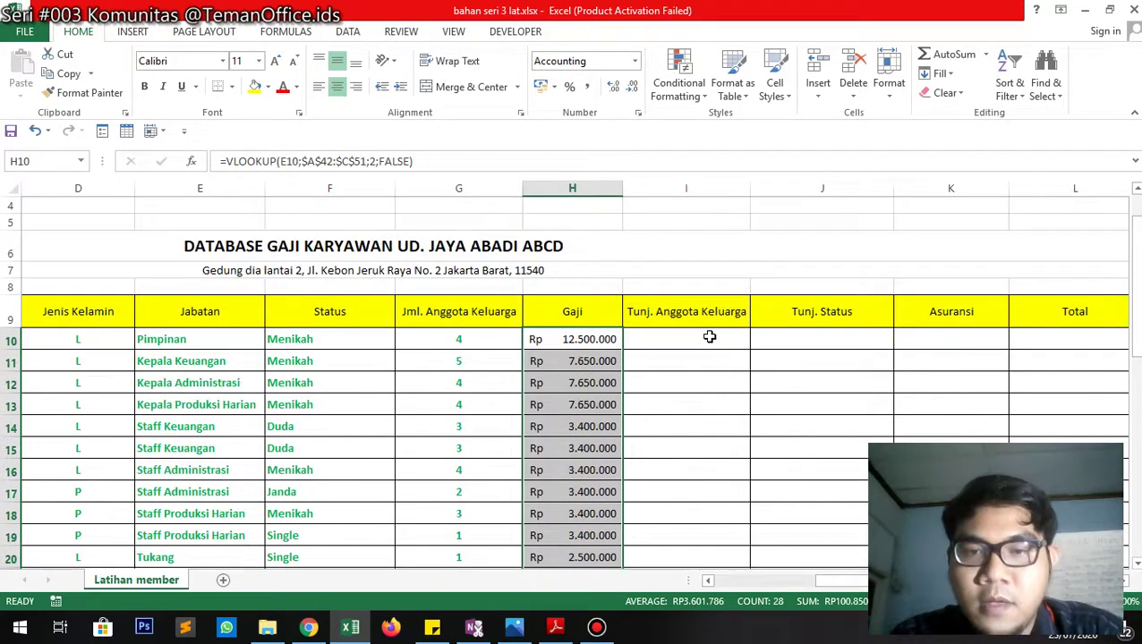
# Examine the Jml. Anggota Keluarga values alongside the empty Tunj. Anggota Keluarga column.
pyautogui.click(709, 337)
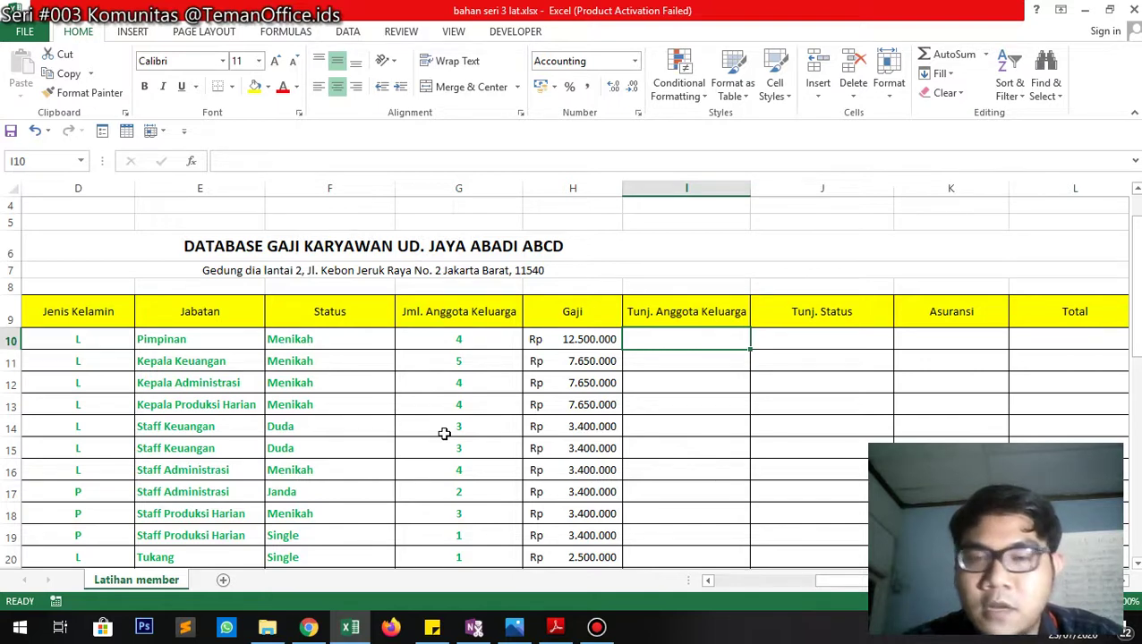
pyautogui.press('Left')
pyautogui.press('Left')
pyautogui.press('Left')
pyautogui.press('Right')
pyautogui.press('Down')
pyautogui.press('Down')
pyautogui.press('Down')
pyautogui.press('Down')
pyautogui.press('Down')
pyautogui.press('Down')
pyautogui.press('Down')
pyautogui.press('Down')
pyautogui.press('Down')
pyautogui.press('Down')
pyautogui.press('Down')
pyautogui.press('Down')
pyautogui.press('Down')
pyautogui.press('Down')
pyautogui.press('Down')
pyautogui.press('Down')
pyautogui.press('Down')
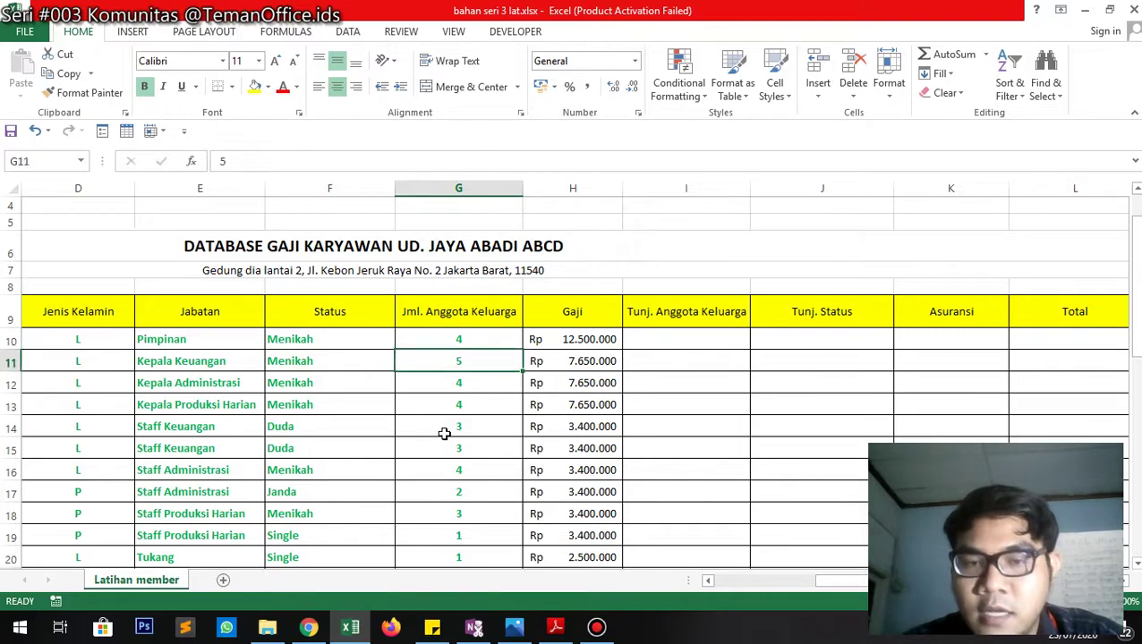
# Examine the Tunj. Angg. Keluarga amounts in the Keterangan 1 table against the family member counts in the records.
pyautogui.press('Left')
pyautogui.press('Home')
pyautogui.press('Down')
pyautogui.press('Down')
pyautogui.press('Down')
pyautogui.press('Down')
pyautogui.press('Down')
pyautogui.press('Down')
pyautogui.press('Down')
pyautogui.press('Down')
pyautogui.press('Down')
pyautogui.press('Down')
pyautogui.press('Down')
pyautogui.press('Down')
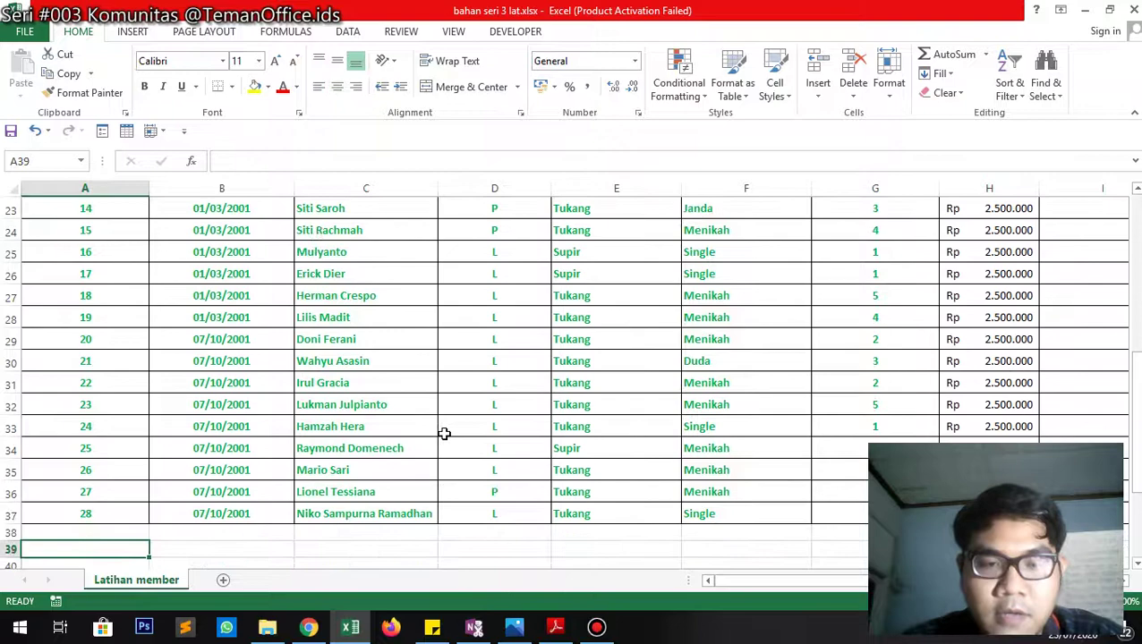
pyautogui.scroll(-3, 444, 433)
pyautogui.click(407, 422)
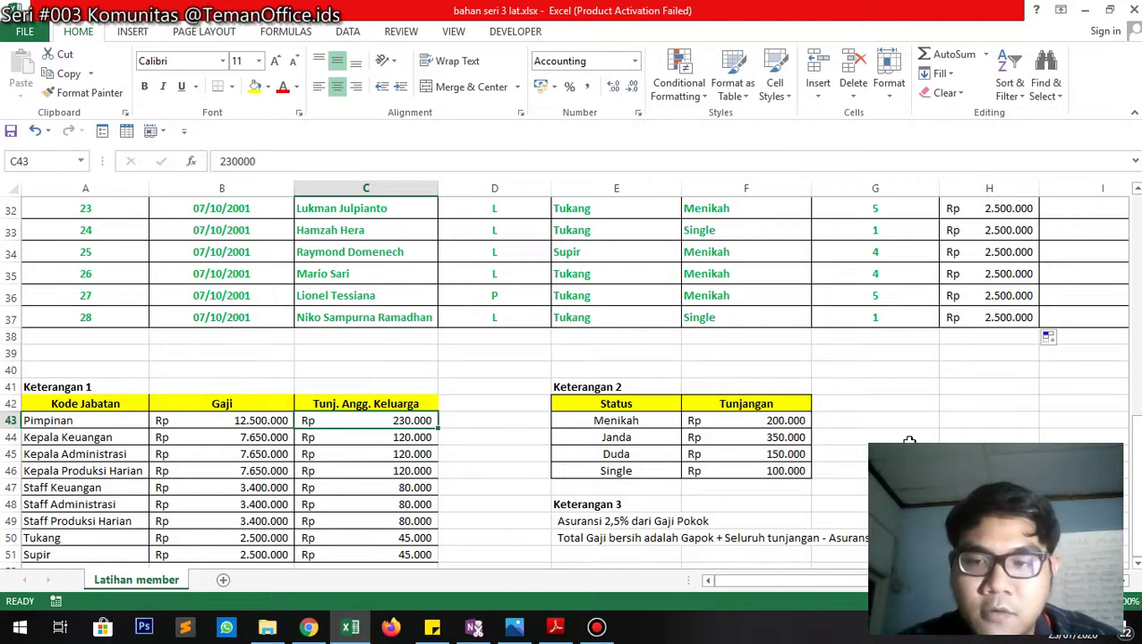
pyautogui.scroll(-1, 909, 442)
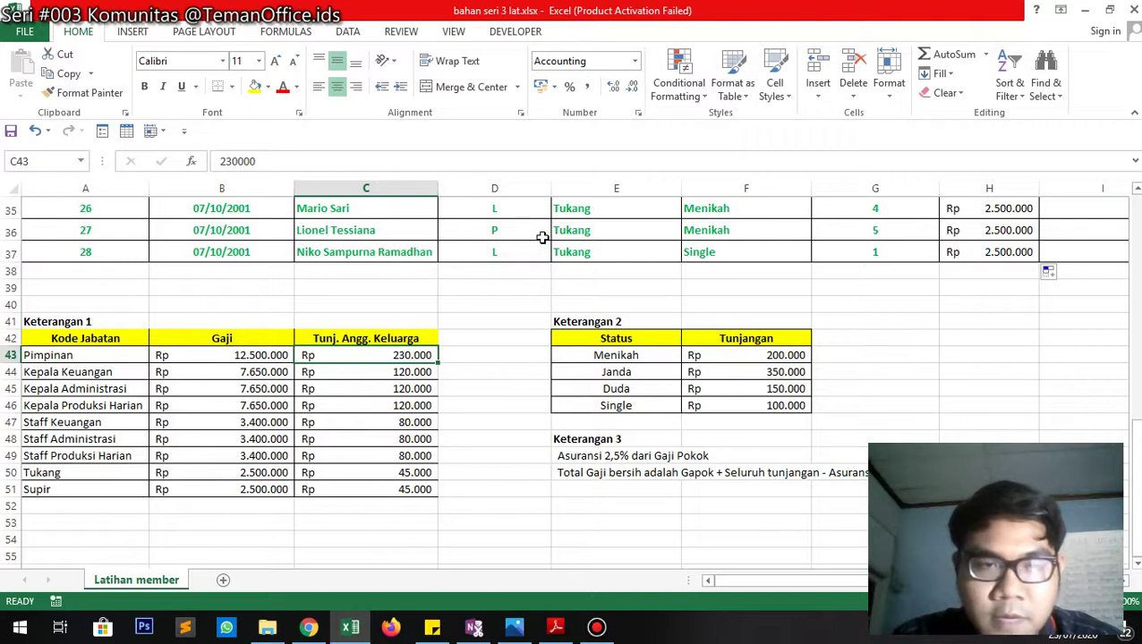
pyautogui.click(891, 231)
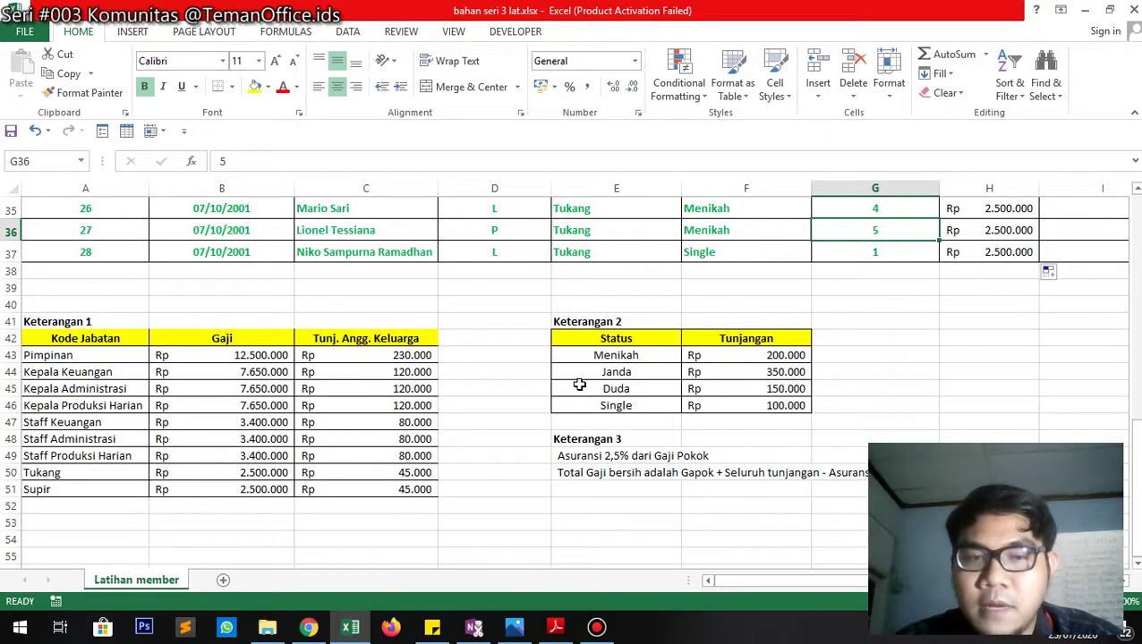
pyautogui.click(369, 354)
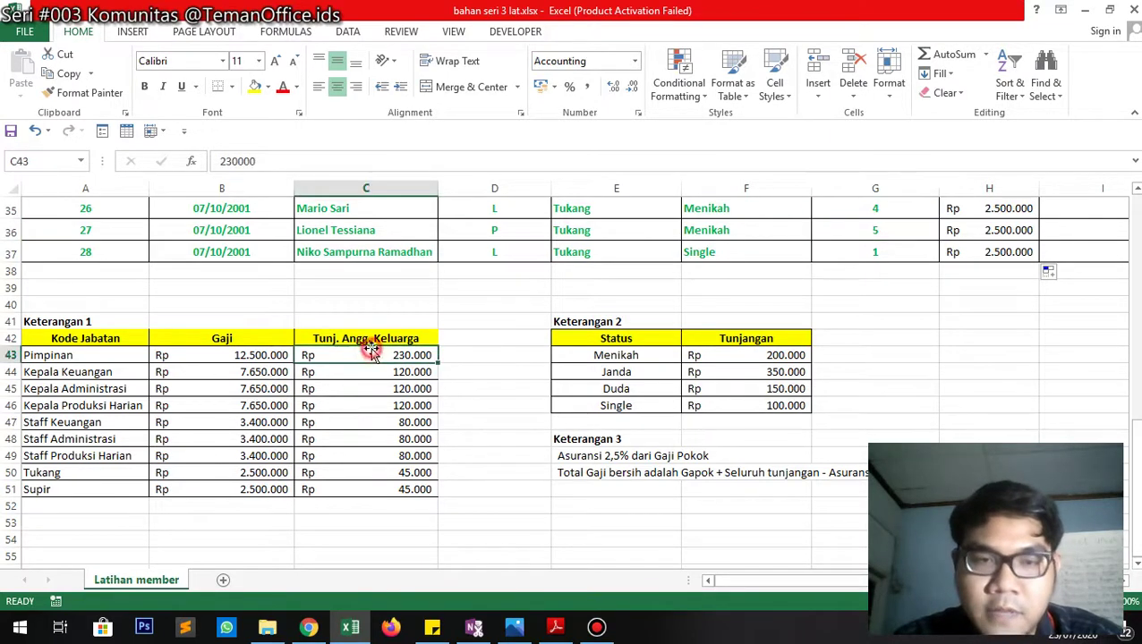
# Start the Tunj. Anggota Keluarga formula in I10 with the family member count G10 followed by a multiplication sign.
pyautogui.scroll(11, 1058, 326)
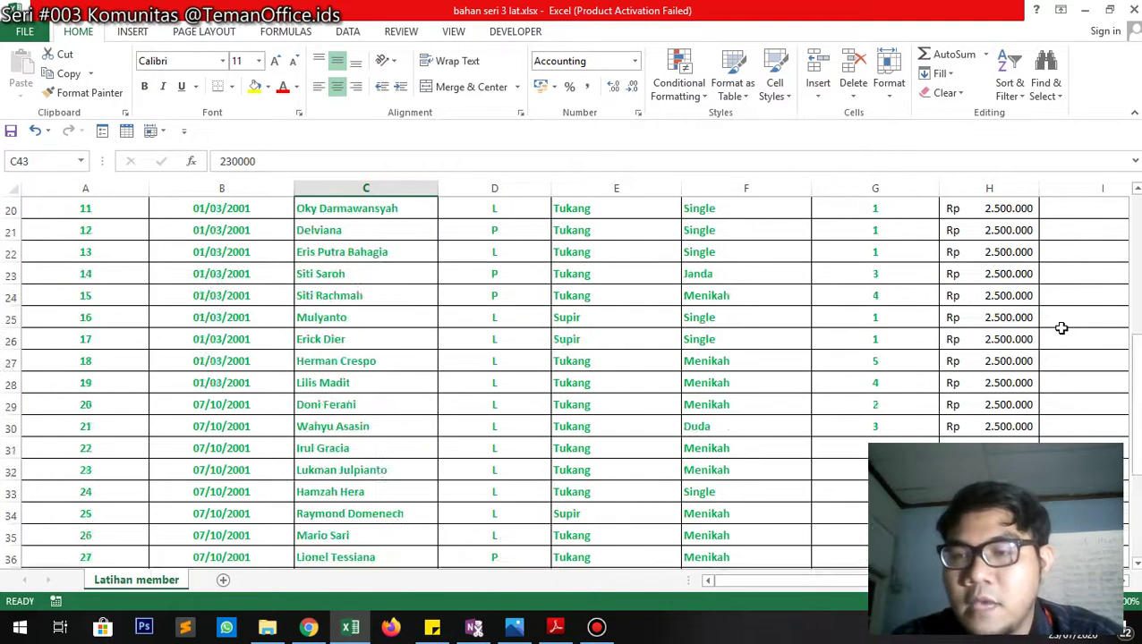
pyautogui.click(1063, 369)
pyautogui.scroll(-1, 1063, 358)
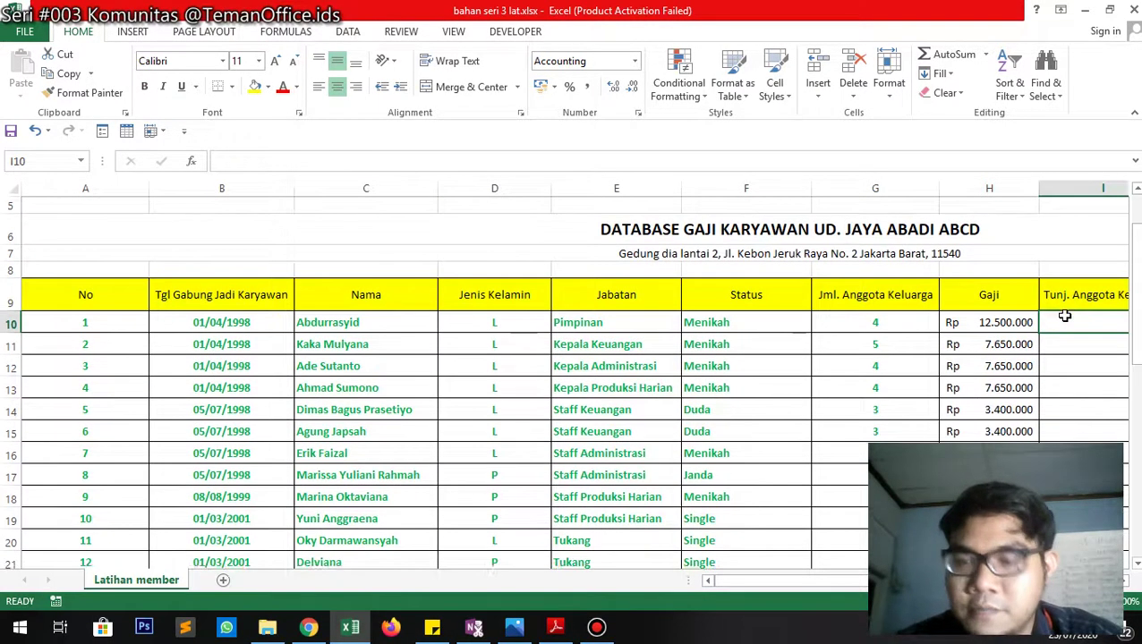
pyautogui.press('Right')
pyautogui.press('Right')
pyautogui.press('Left')
pyautogui.press('Left')
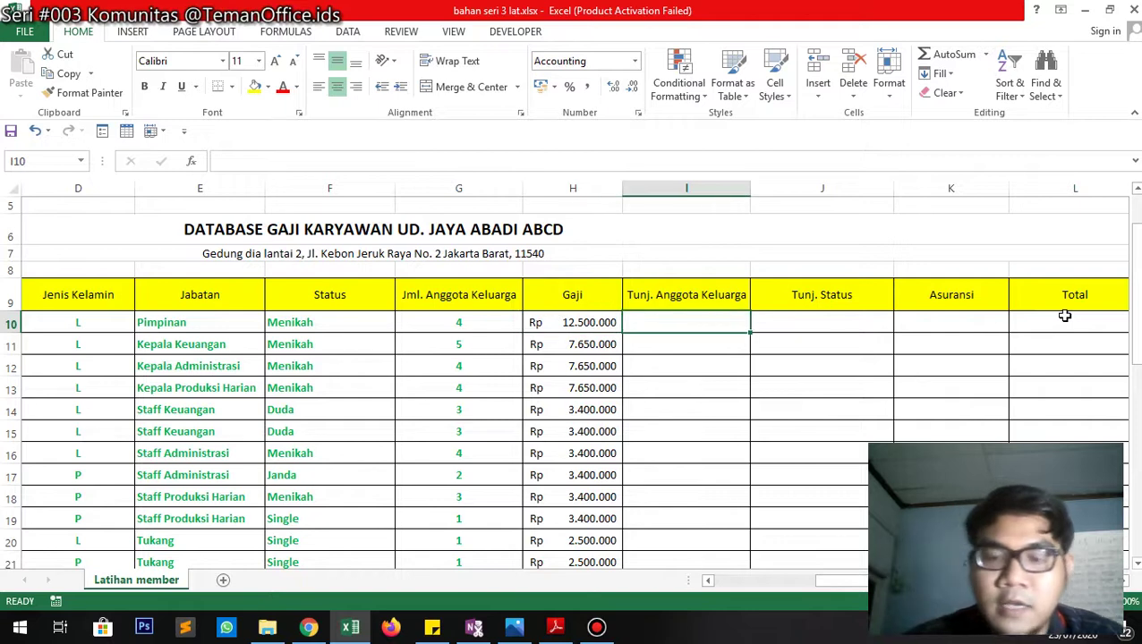
pyautogui.write('=')
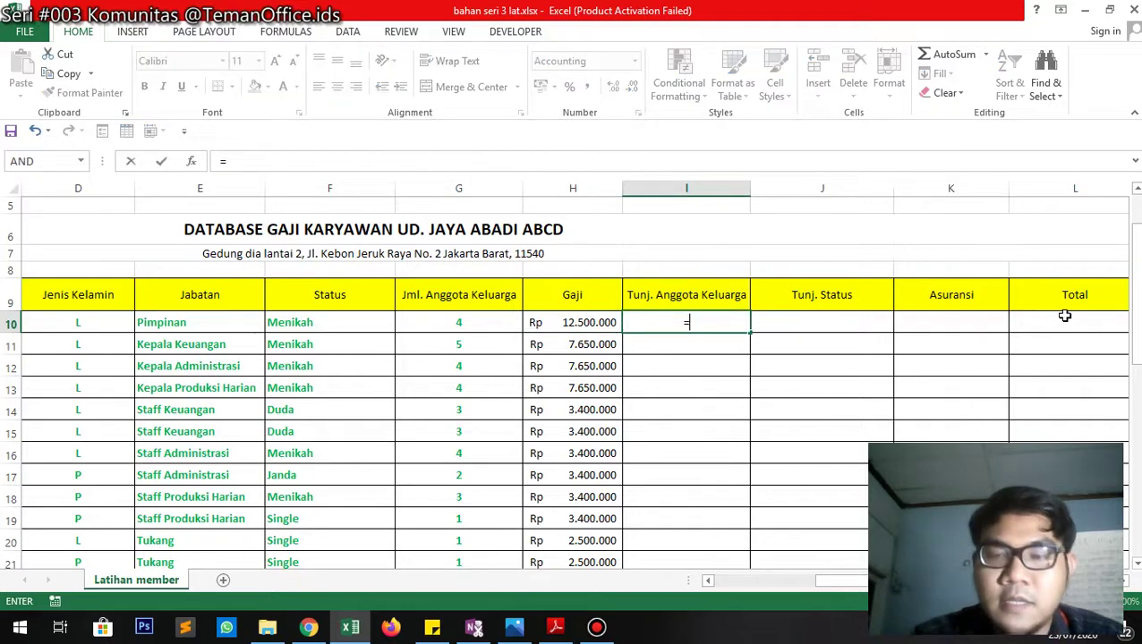
pyautogui.click(478, 324)
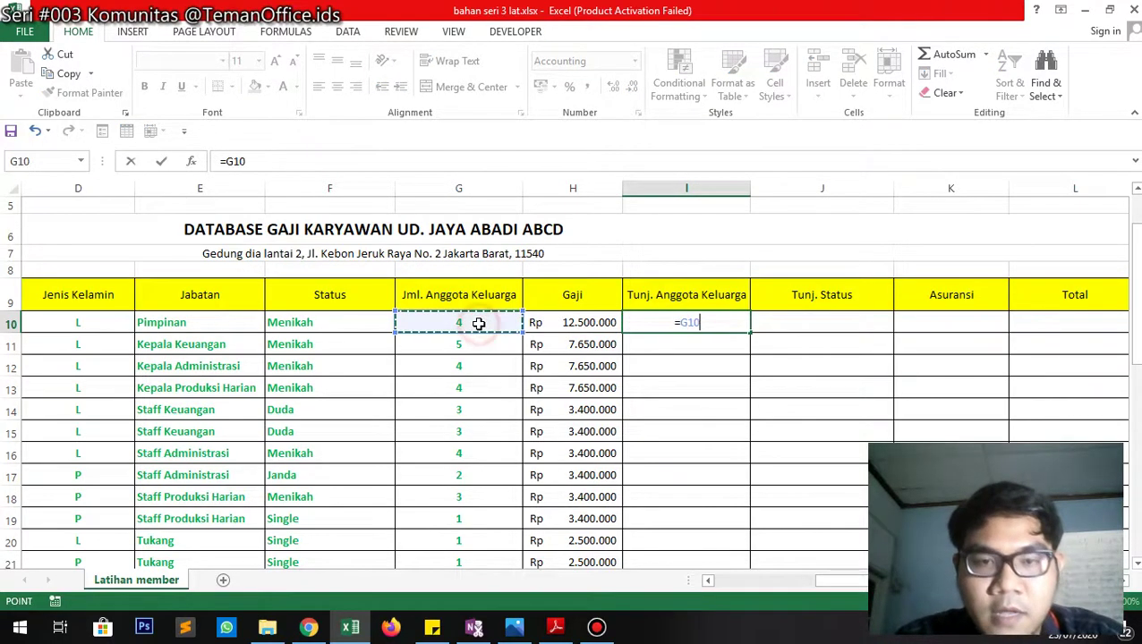
pyautogui.write('*')
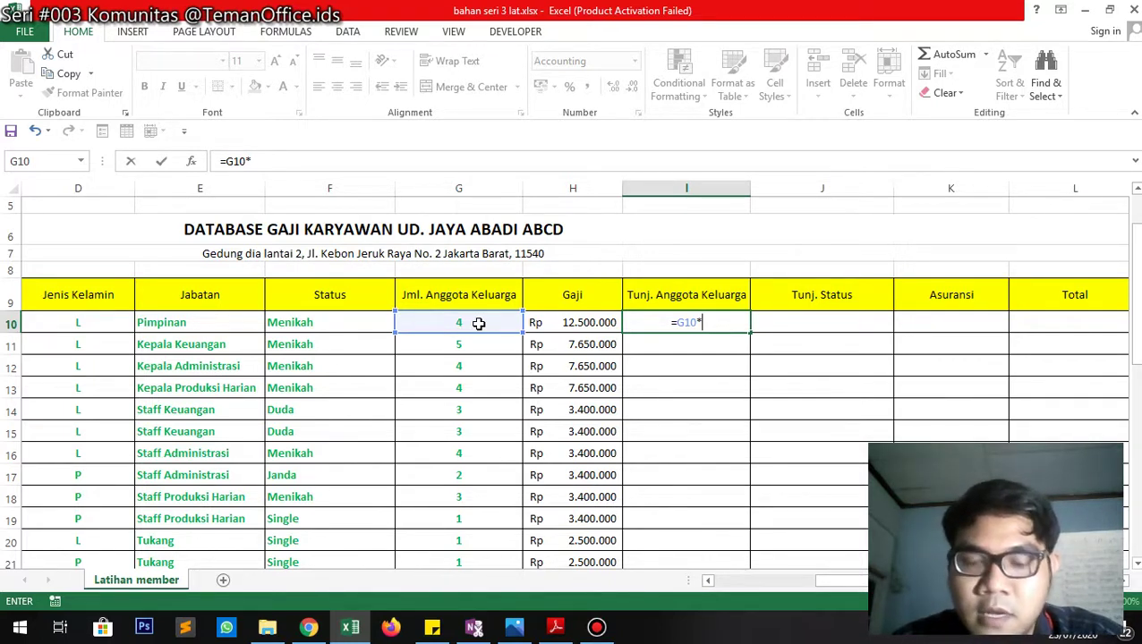
# Add a bracketed VLOOKUP to the formula with the Jabatan cell E10 as its lookup value.
pyautogui.write('(')
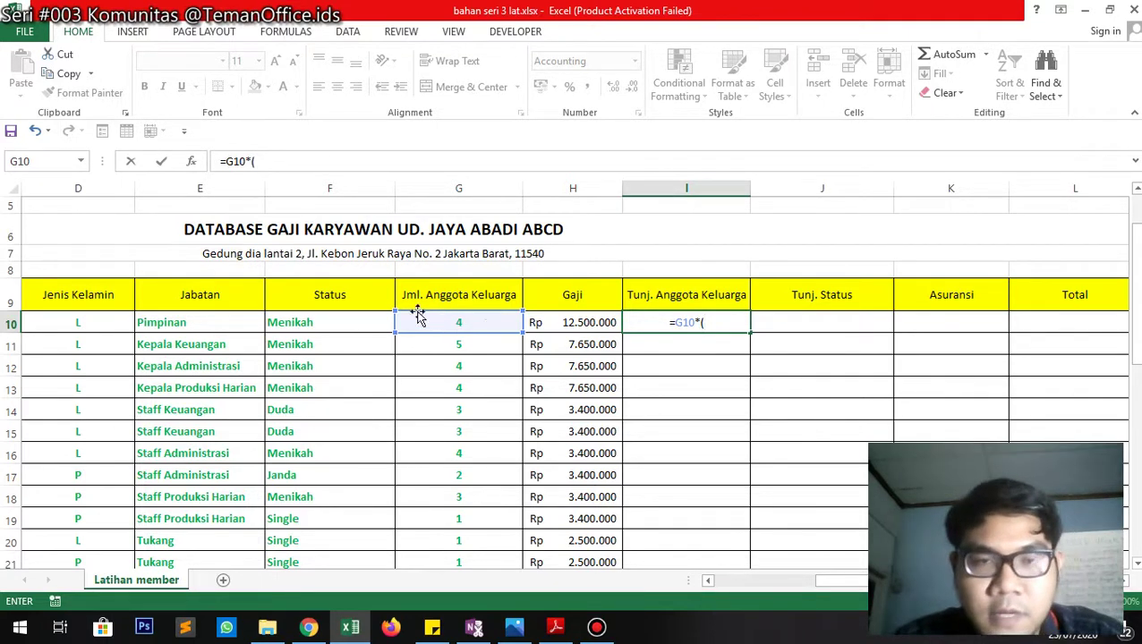
pyautogui.write('vloo')
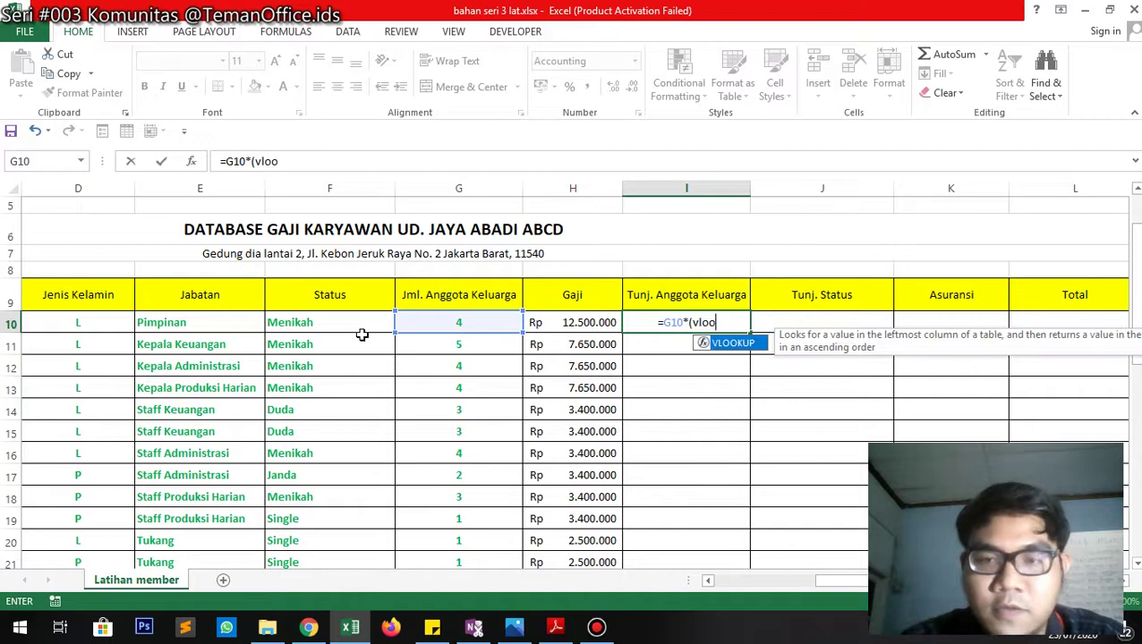
pyautogui.write('kup(')
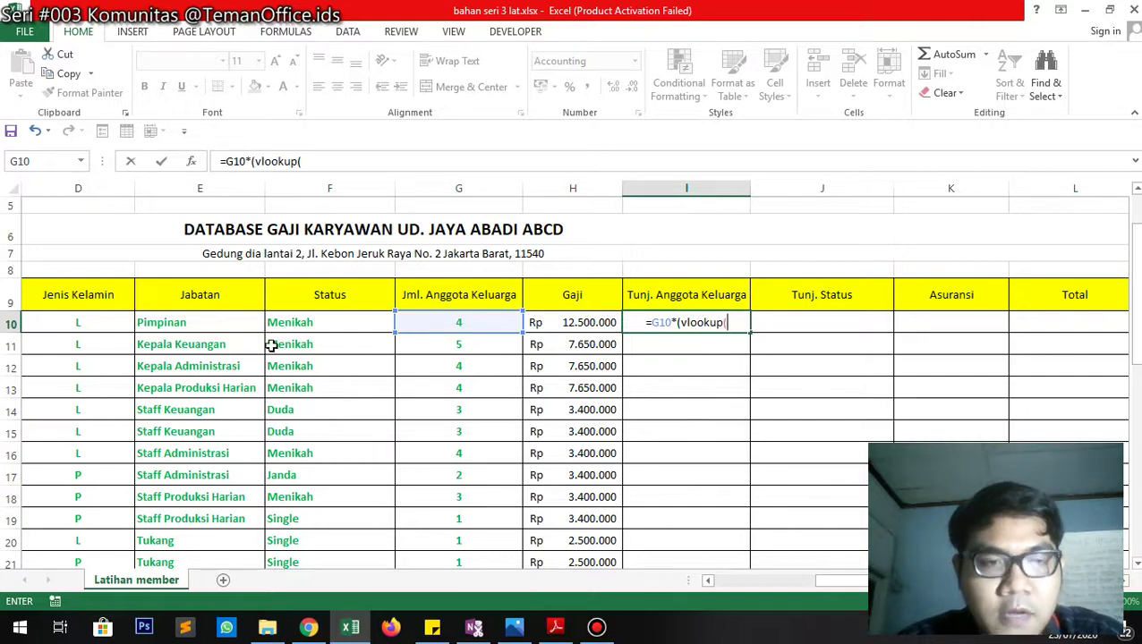
pyautogui.click(228, 324)
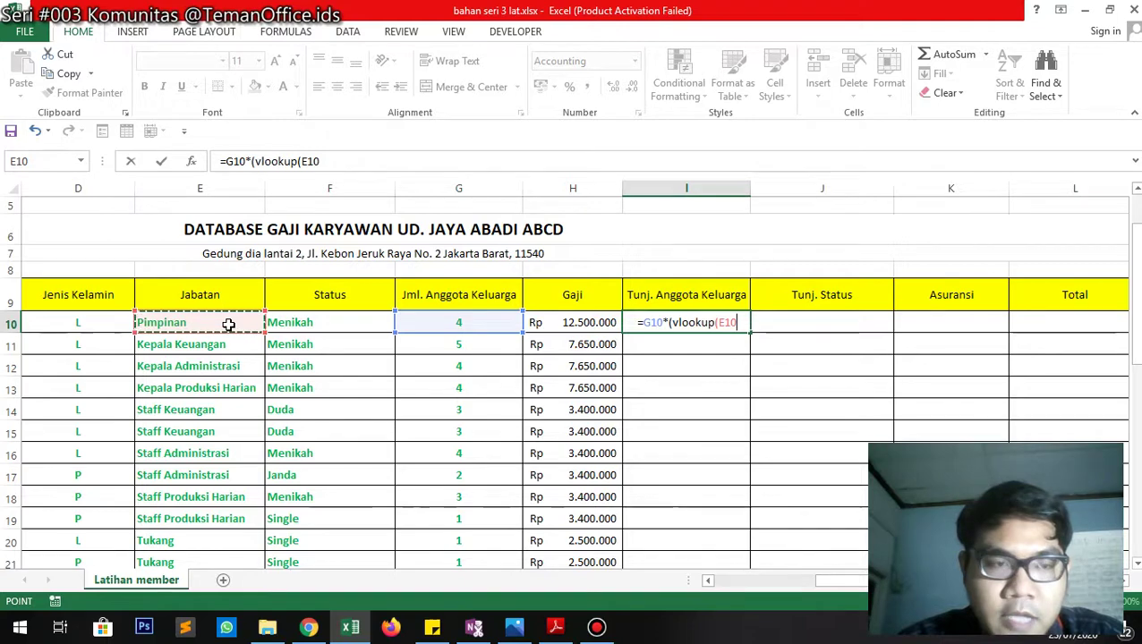
pyautogui.write(';')
# Set the lookup's table array to the Keterangan 1 table, locked as $A$42:$C$51.
pyautogui.scroll(-6, 243, 376)
pyautogui.scroll(-2, 241, 393)
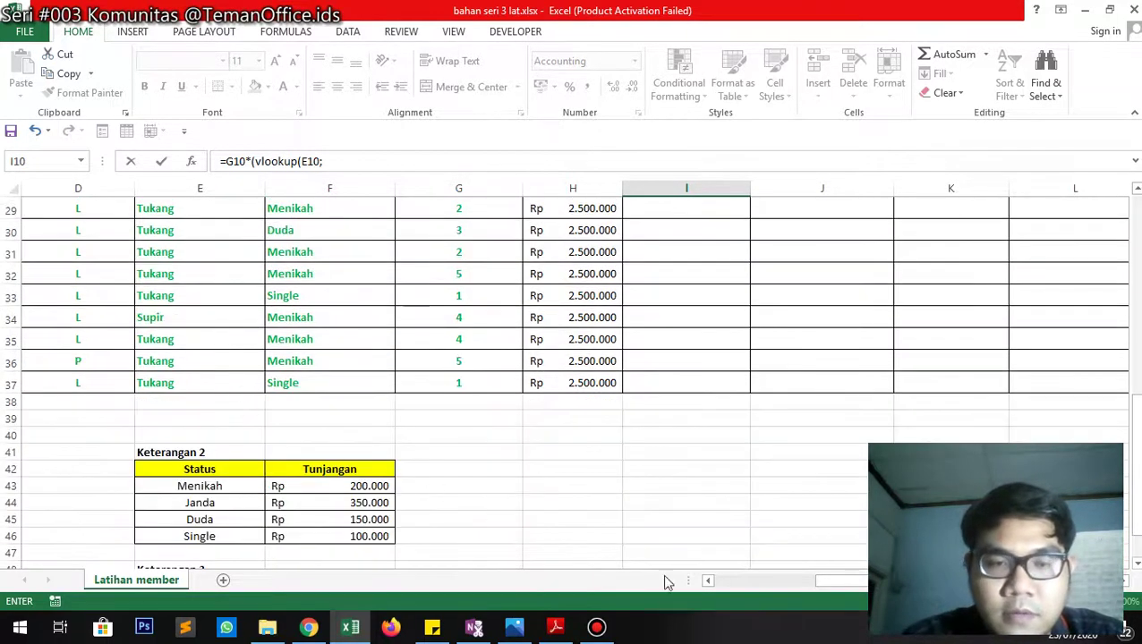
pyautogui.moveTo(818, 582); pyautogui.dragTo(720, 590)
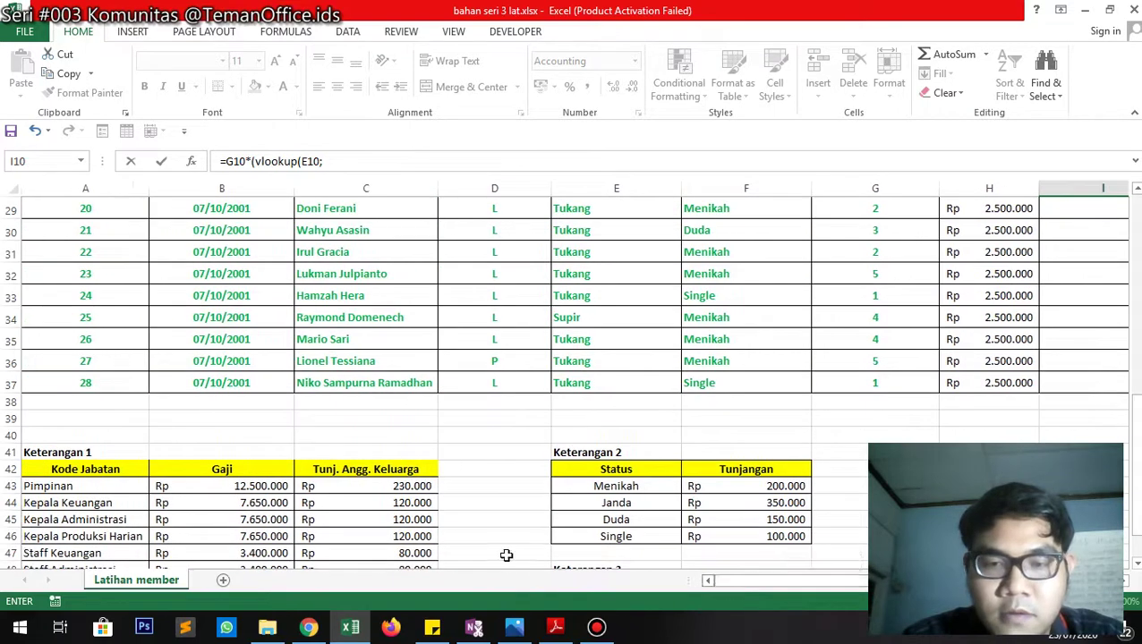
pyautogui.scroll(-3, 112, 433)
pyautogui.moveTo(85, 275); pyautogui.dragTo(388, 421)
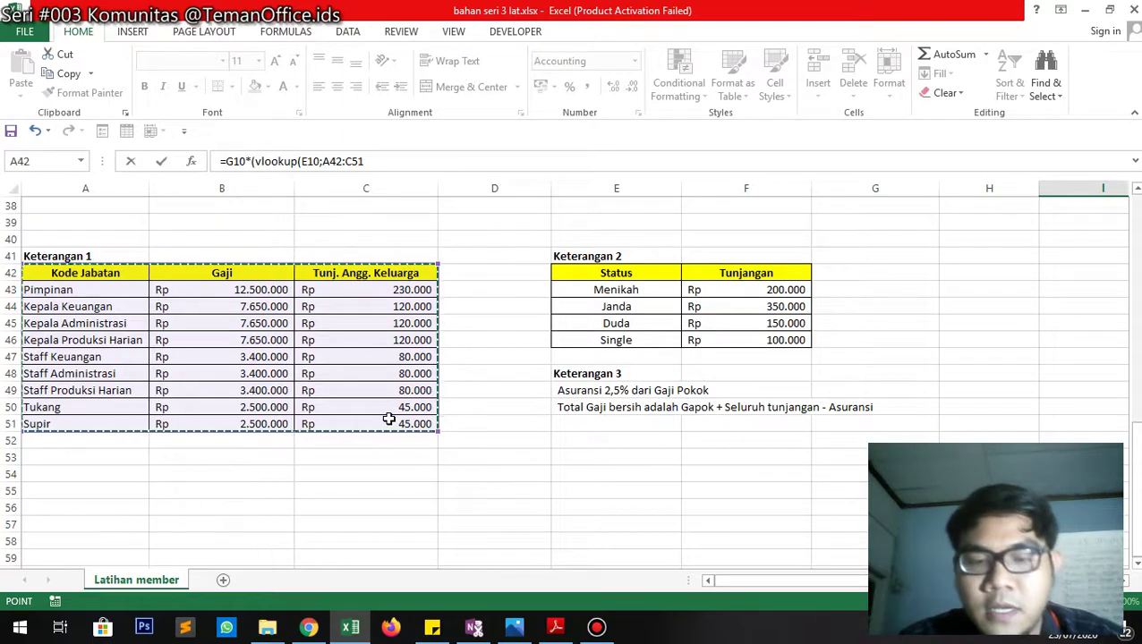
pyautogui.press('F4')
# Complete the I10 formula with column index 3 and exact match (false), close both brackets, check it against Keterangan 1, and enter it.
pyautogui.write(';3')
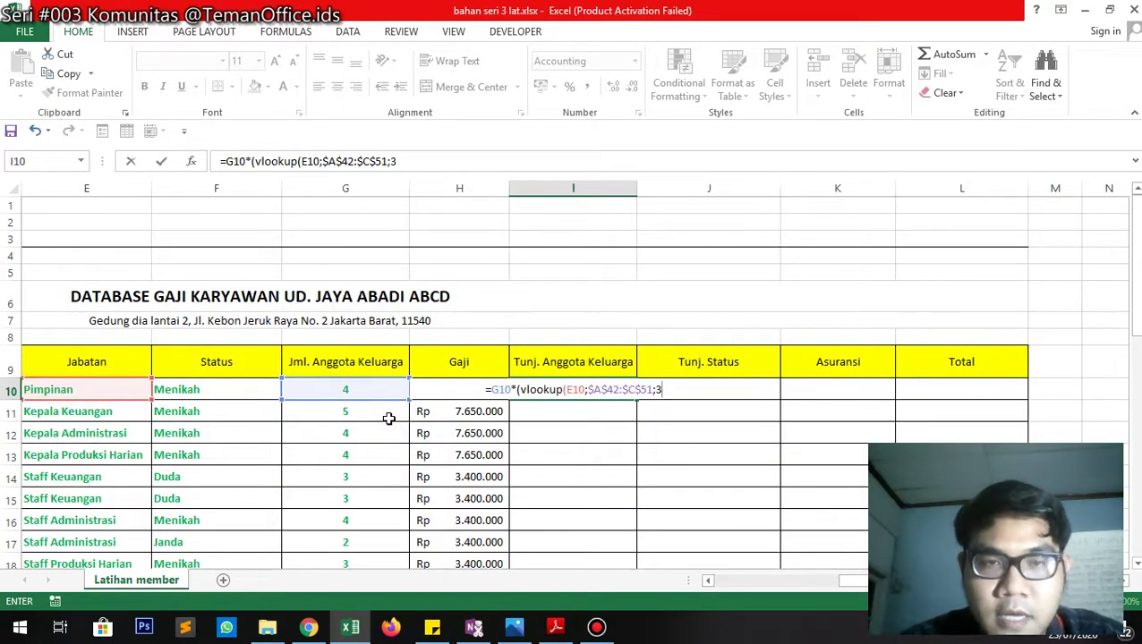
pyautogui.write(';fa')
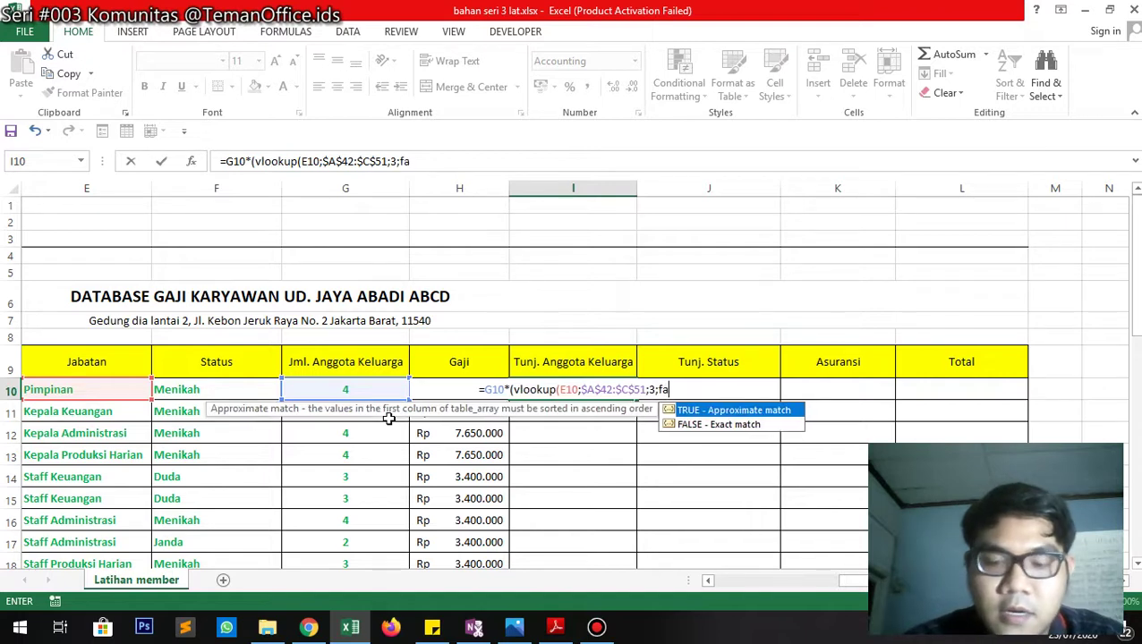
pyautogui.write('lse))')
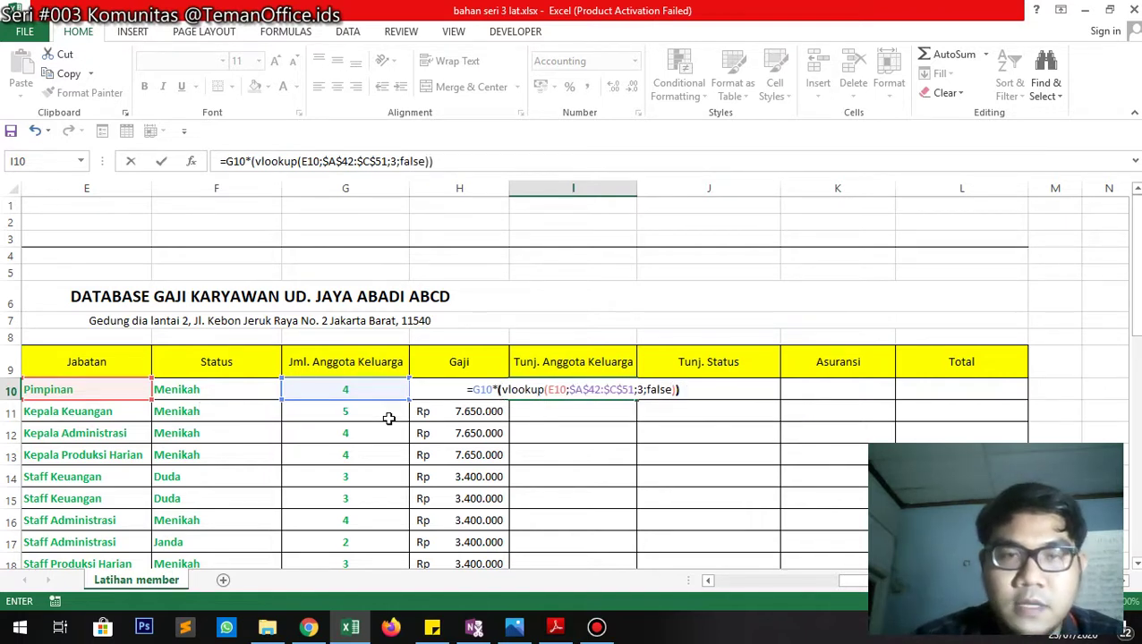
pyautogui.scroll(-9, 280, 388)
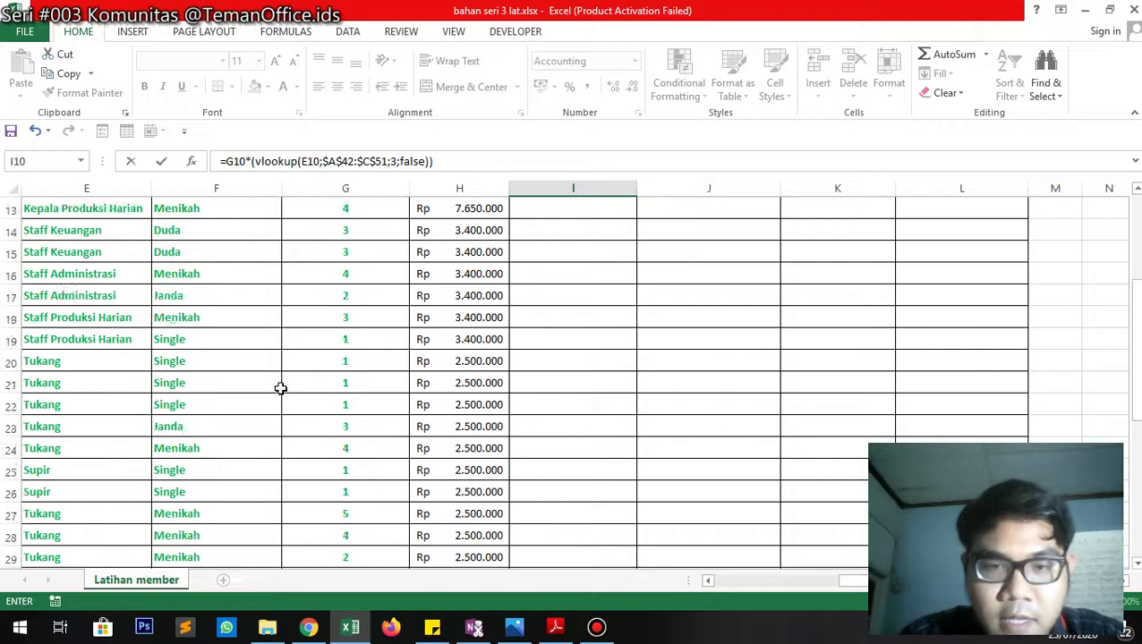
pyautogui.scroll(-3, 265, 382)
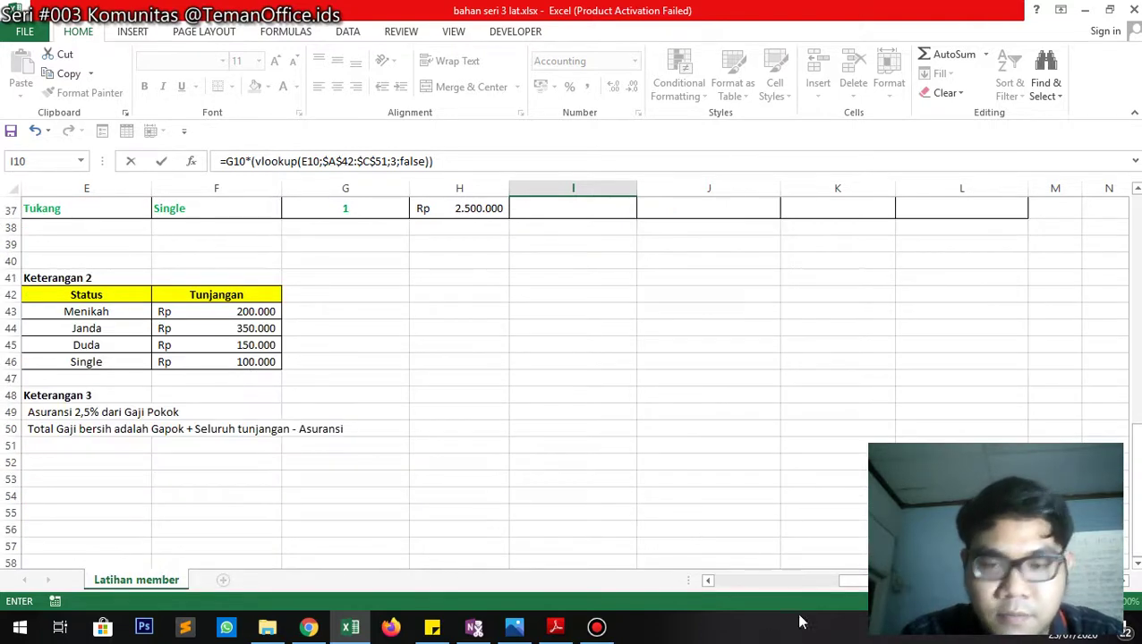
pyautogui.moveTo(852, 583); pyautogui.dragTo(709, 586)
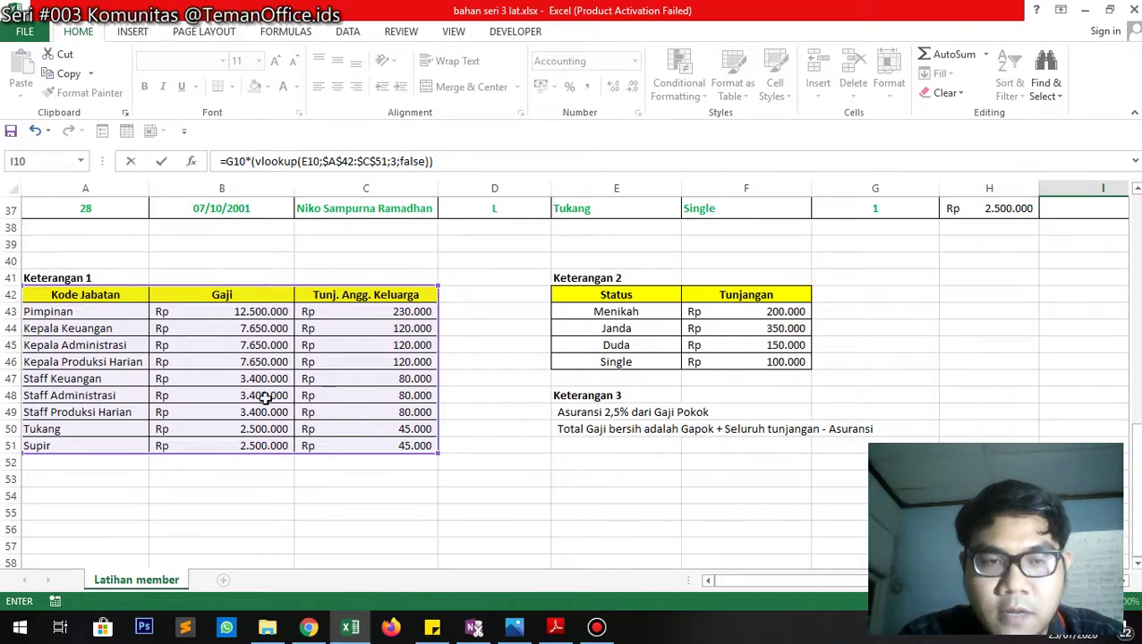
pyautogui.moveTo(782, 586); pyautogui.dragTo(848, 587)
pyautogui.scroll(12, 863, 367)
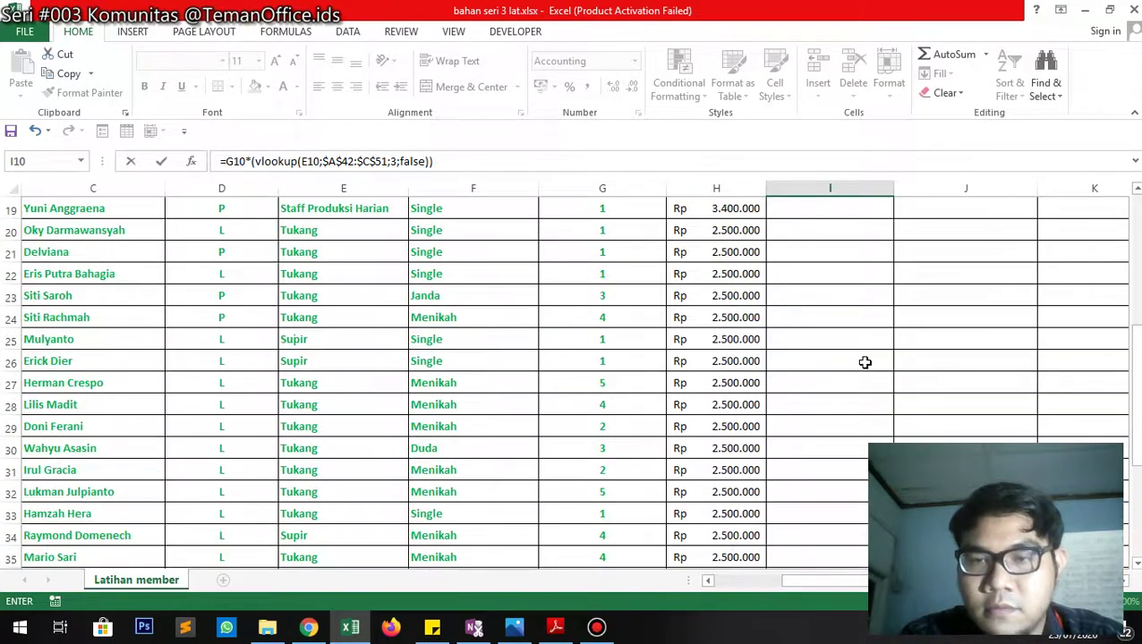
pyautogui.press('Return')
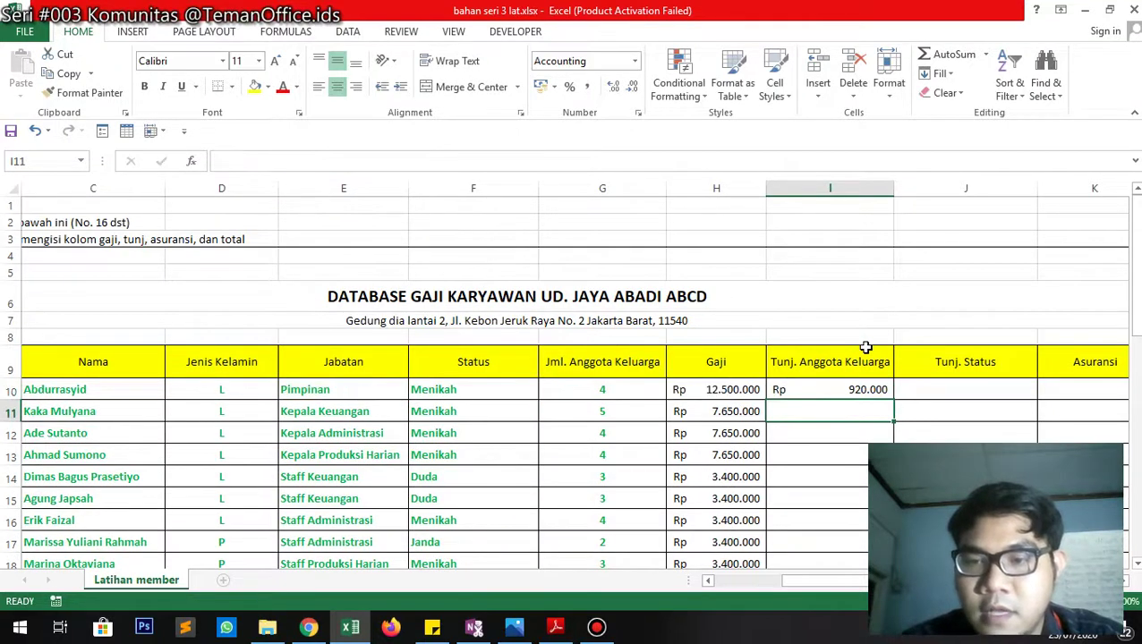
# Review the Tunj. Anggota Keluarga formula in I10 against the family count in G10, and go on to Tunj. Status cell J10.
pyautogui.scroll(-1, 865, 347)
pyautogui.click(866, 331)
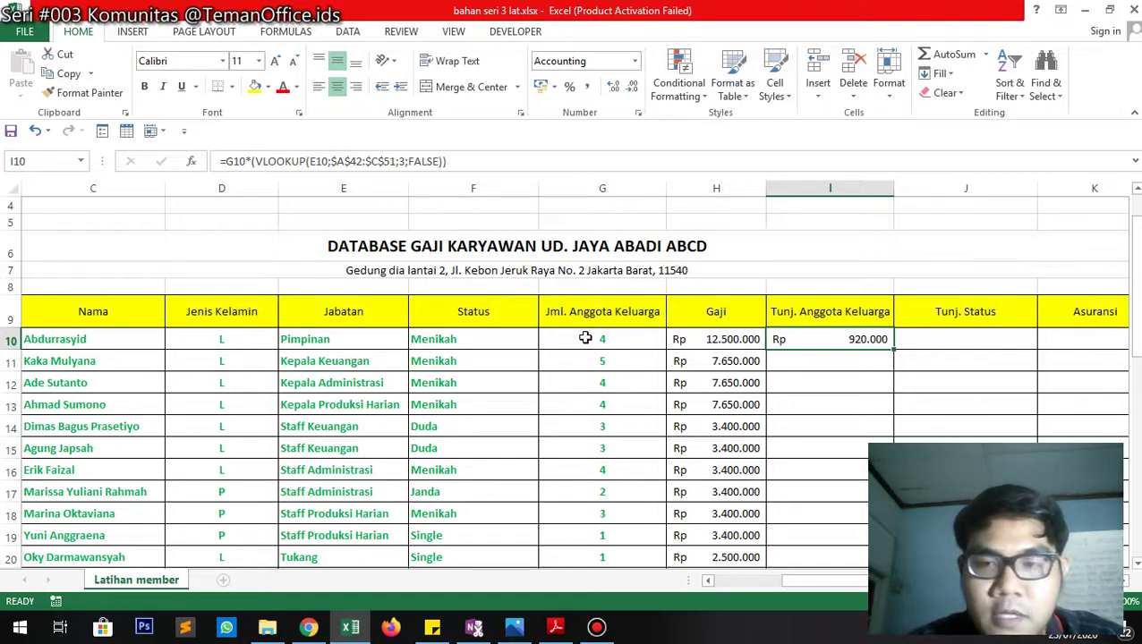
pyautogui.press('Right')
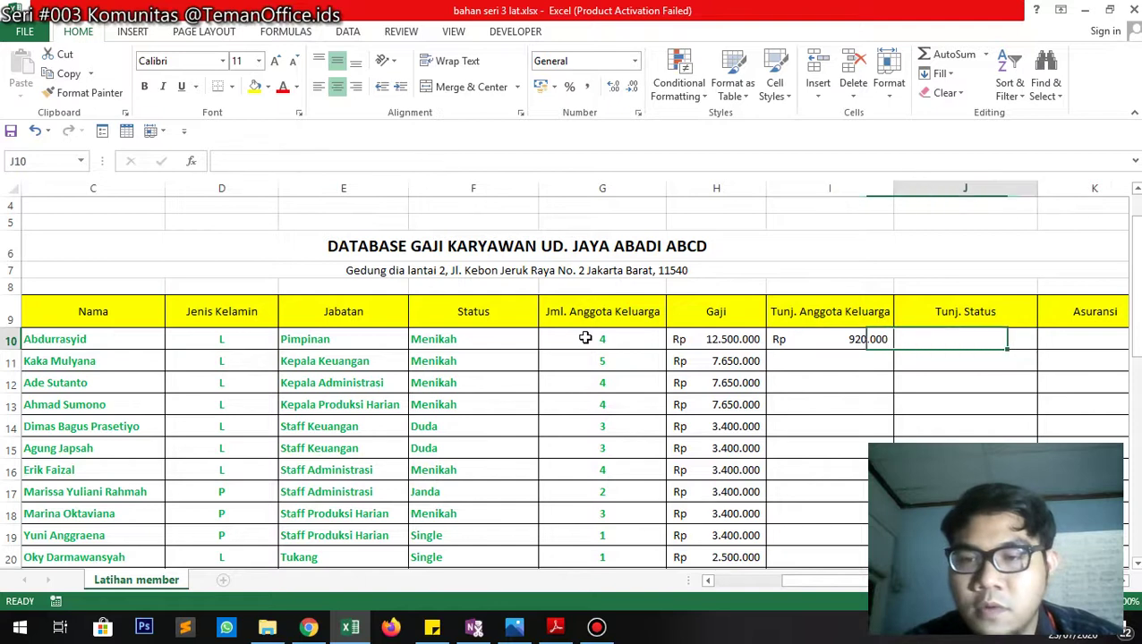
# Fill the Tunj. Anggota Keluarga formula from I10 down to I37.
pyautogui.hscroll(2, 585, 338)
pyautogui.click(585, 338)
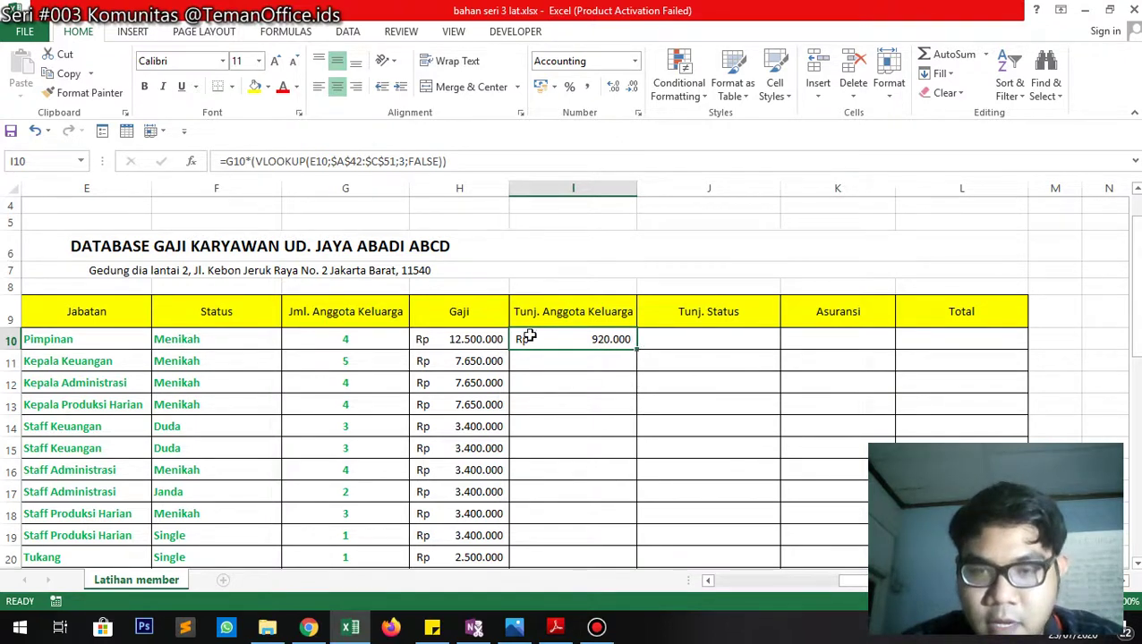
pyautogui.doubleClick(640, 351)
pyautogui.scroll(-6, 622, 349)
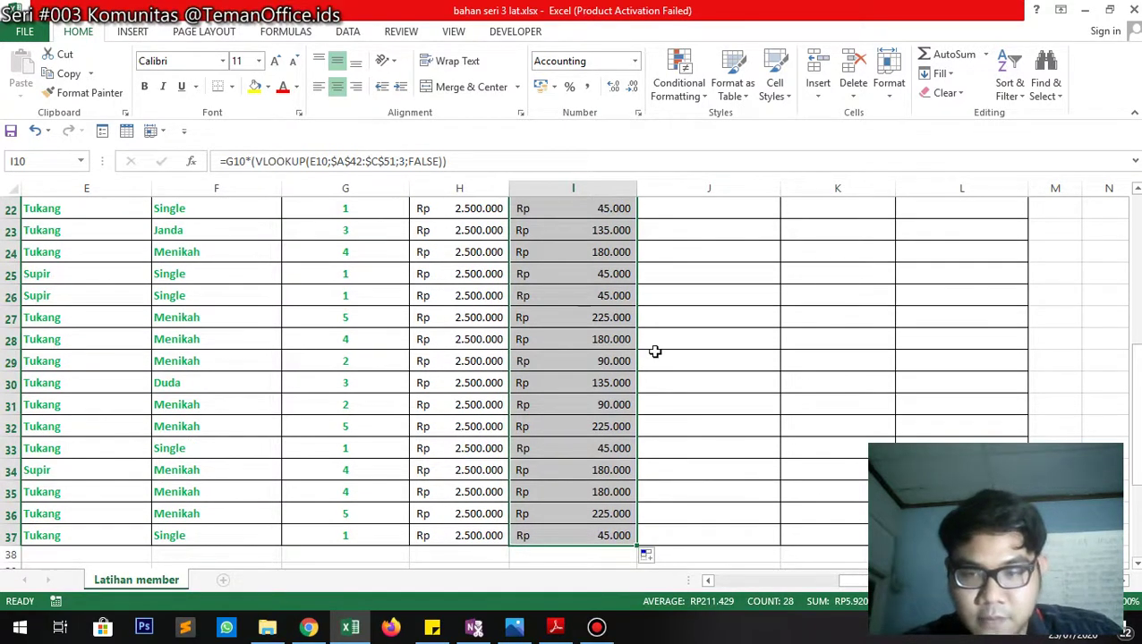
pyautogui.scroll(5, 655, 352)
# Start a VLOOKUP formula in Tunj. Status cell J10 with the Status cell F10 as its lookup value.
pyautogui.click(730, 275)
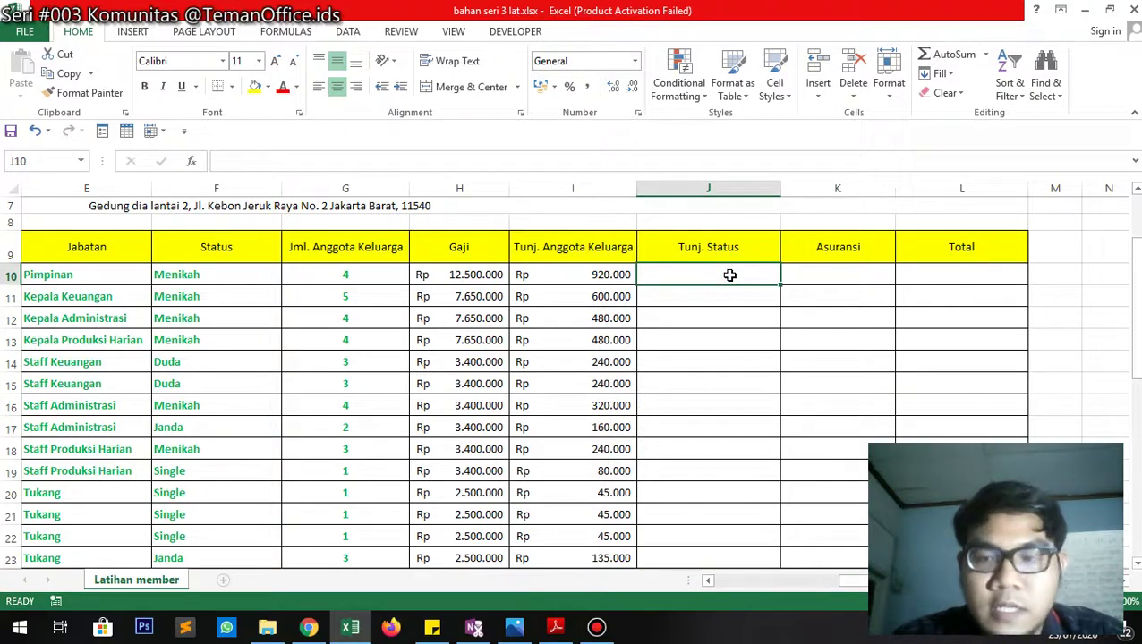
pyautogui.write('=vloo')
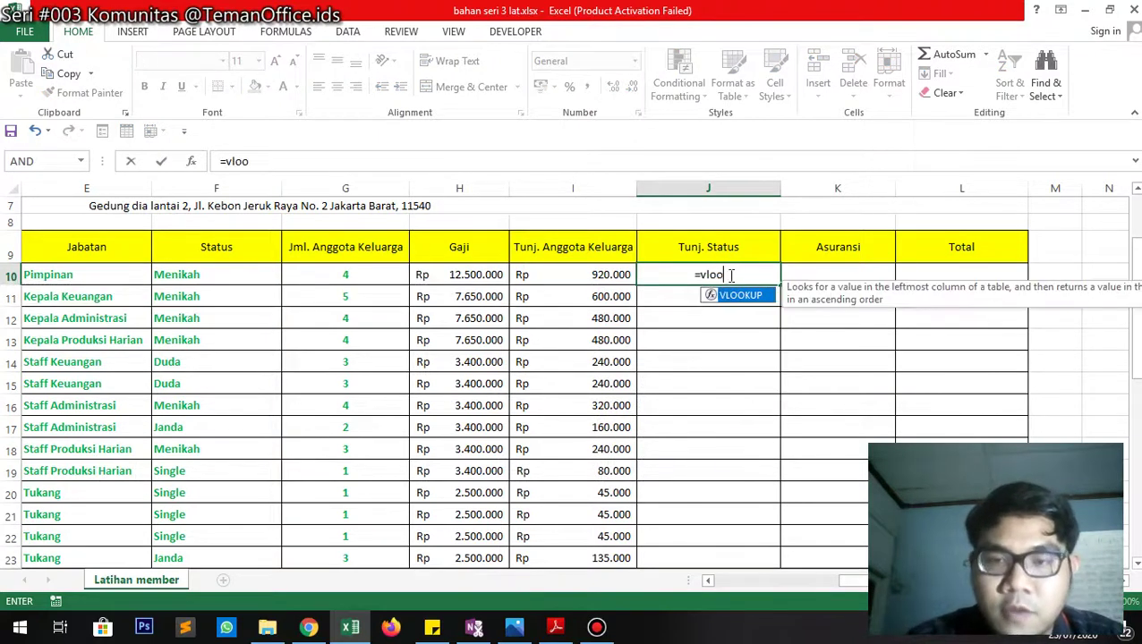
pyautogui.write('kup')
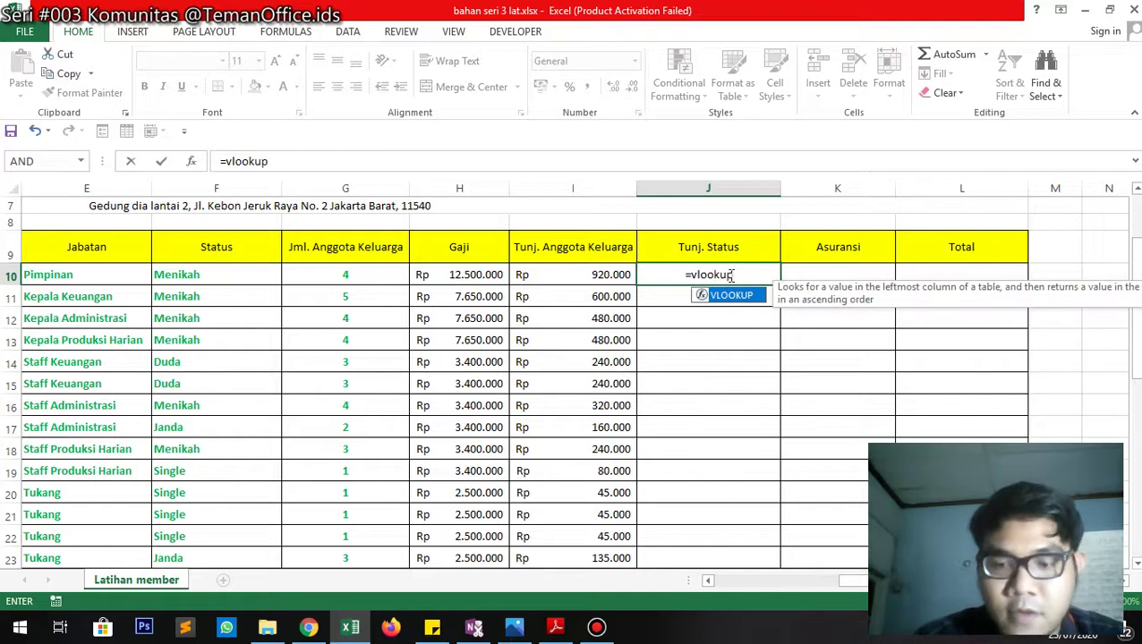
pyautogui.write('(')
pyautogui.scroll(-4, 635, 377)
pyautogui.scroll(5, 629, 376)
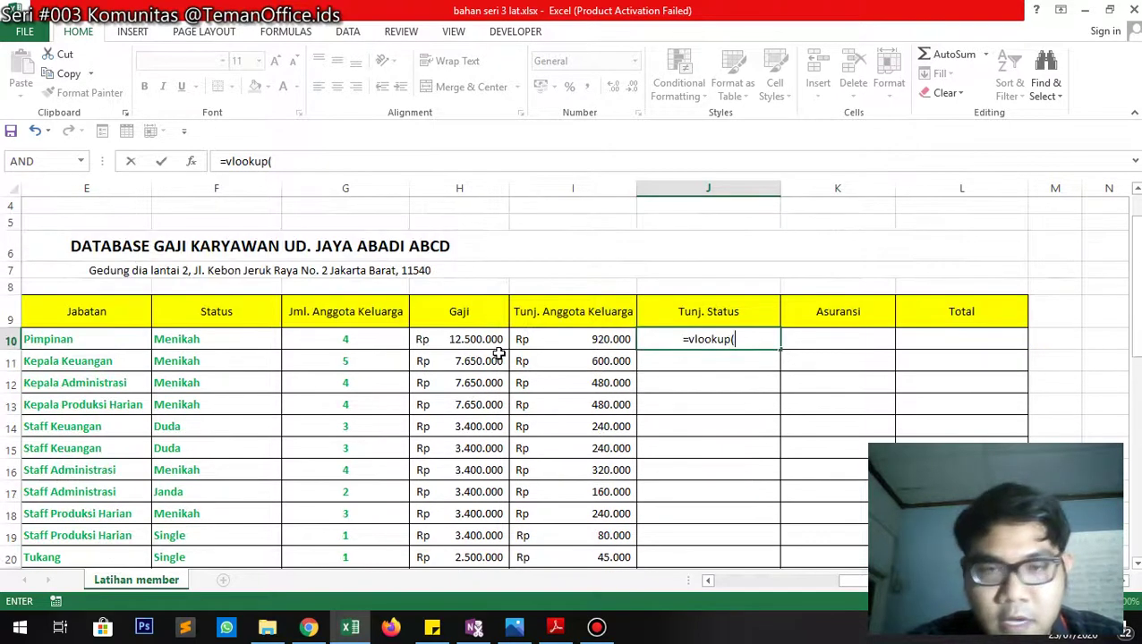
pyautogui.click(223, 340)
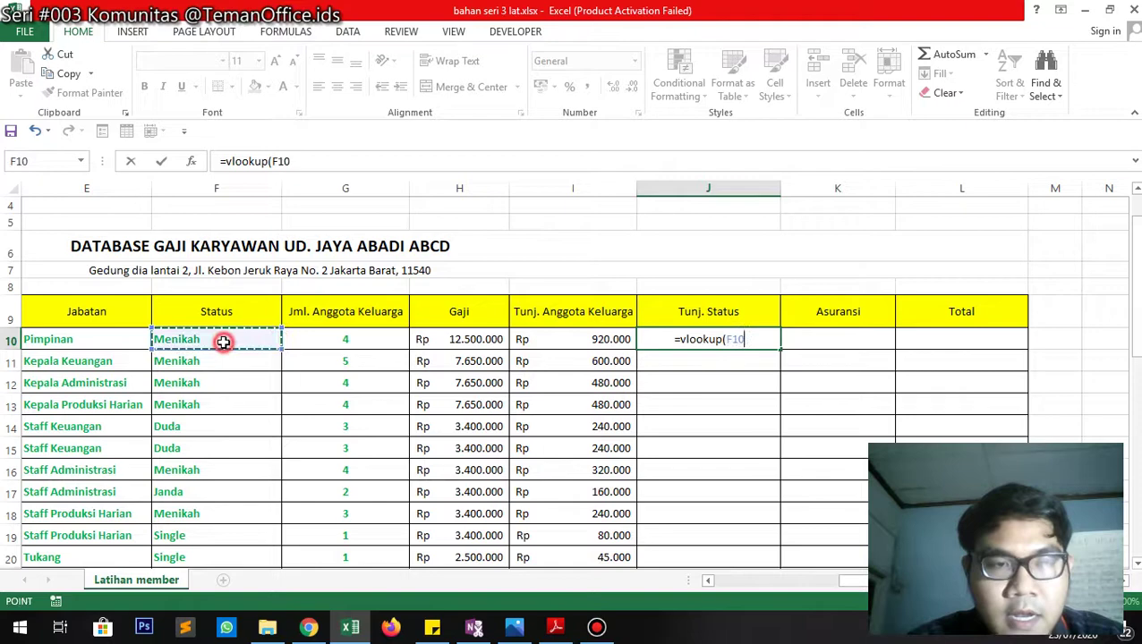
# Complete the J10 lookup with the locked Keterangan 2 table $E$42:$F$46, column index 2 and exact match (false).
pyautogui.scroll(-12, 270, 395)
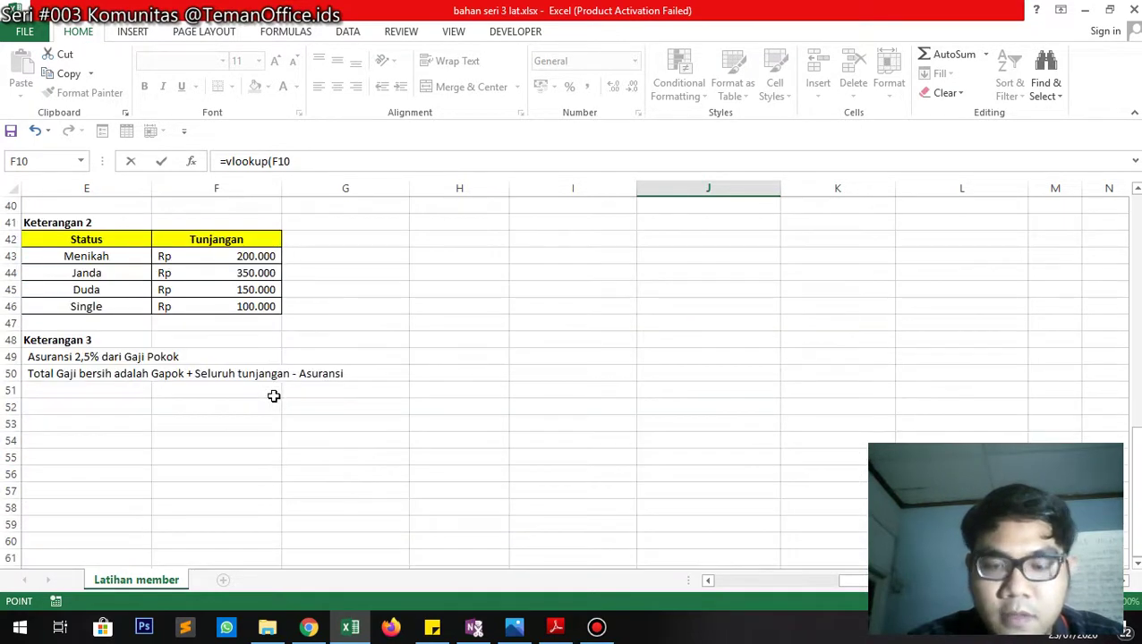
pyautogui.write(';')
pyautogui.moveTo(40, 235); pyautogui.dragTo(209, 306)
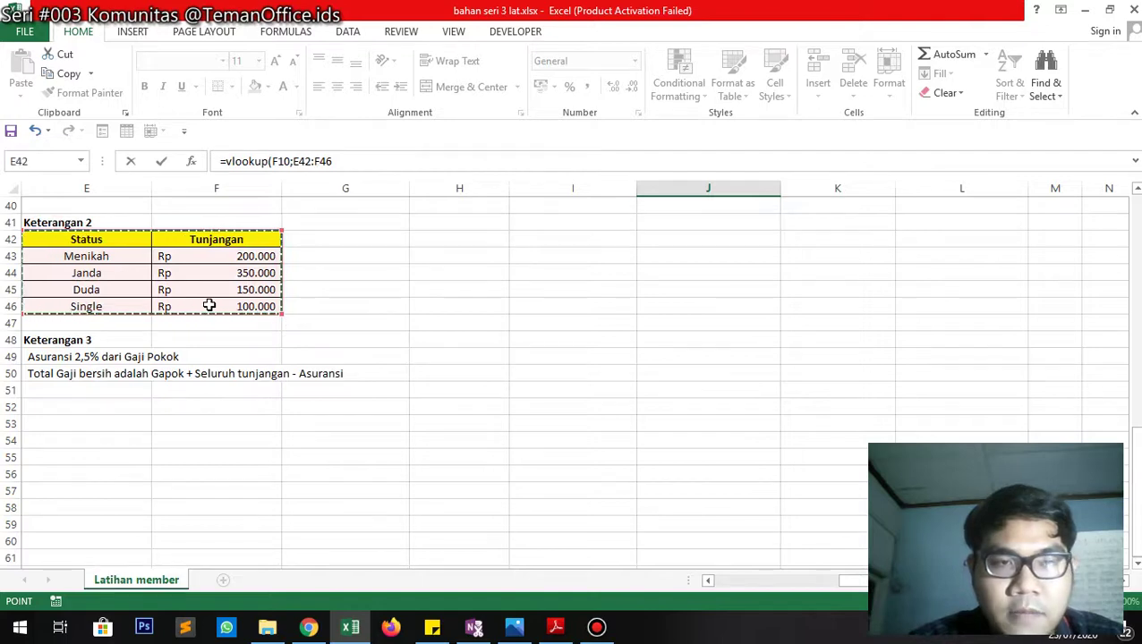
pyautogui.press('F4')
pyautogui.write(';2')
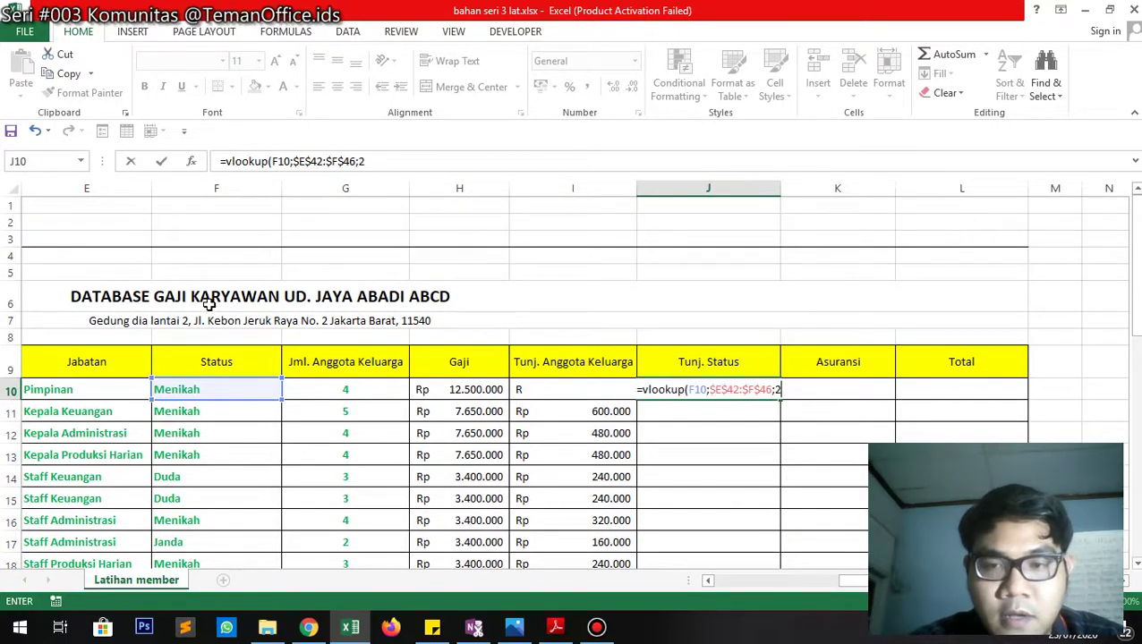
pyautogui.write(';false)')
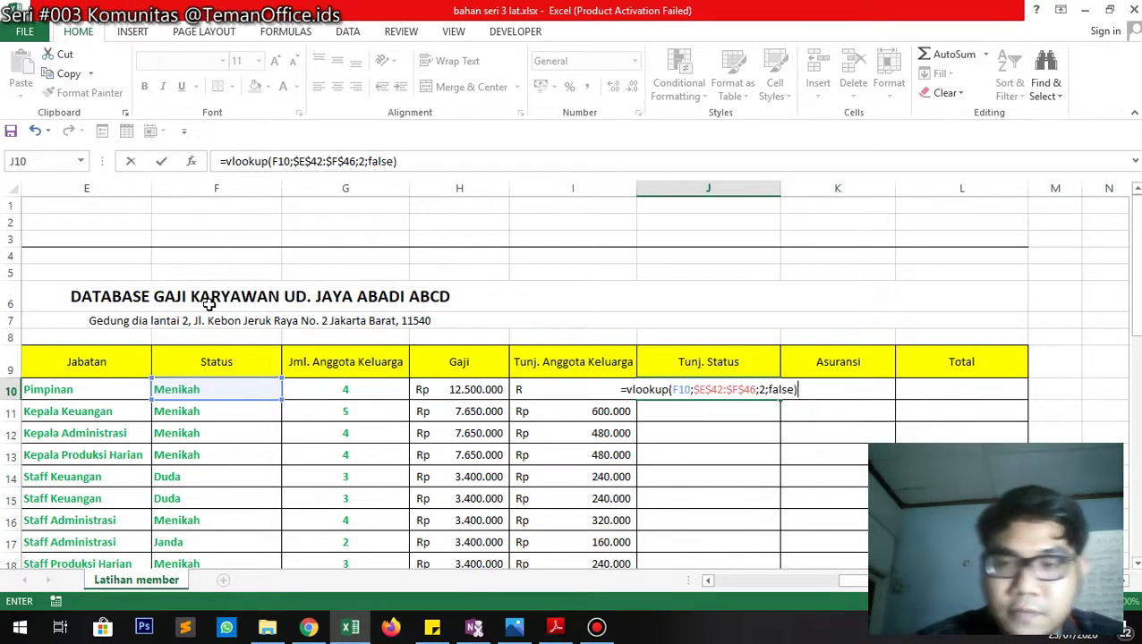
pyautogui.press('Return')
pyautogui.press('Up')
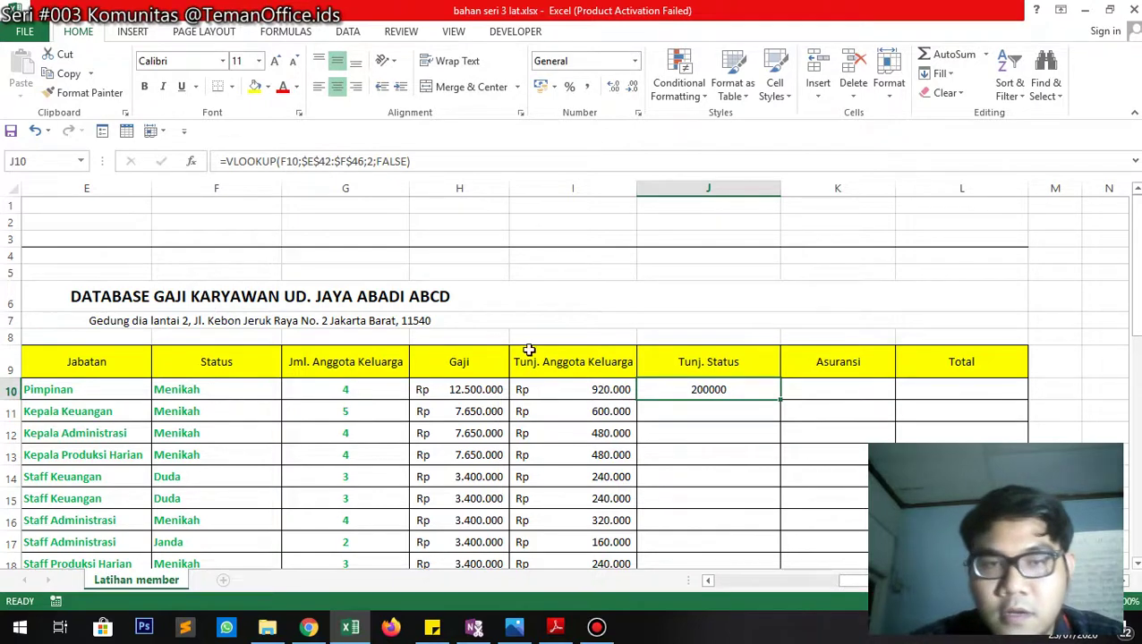
# Fill the Tunj. Status formula from J10 down the rest of the employee rows and format the filled cells as Accounting.
pyautogui.doubleClick(780, 400)
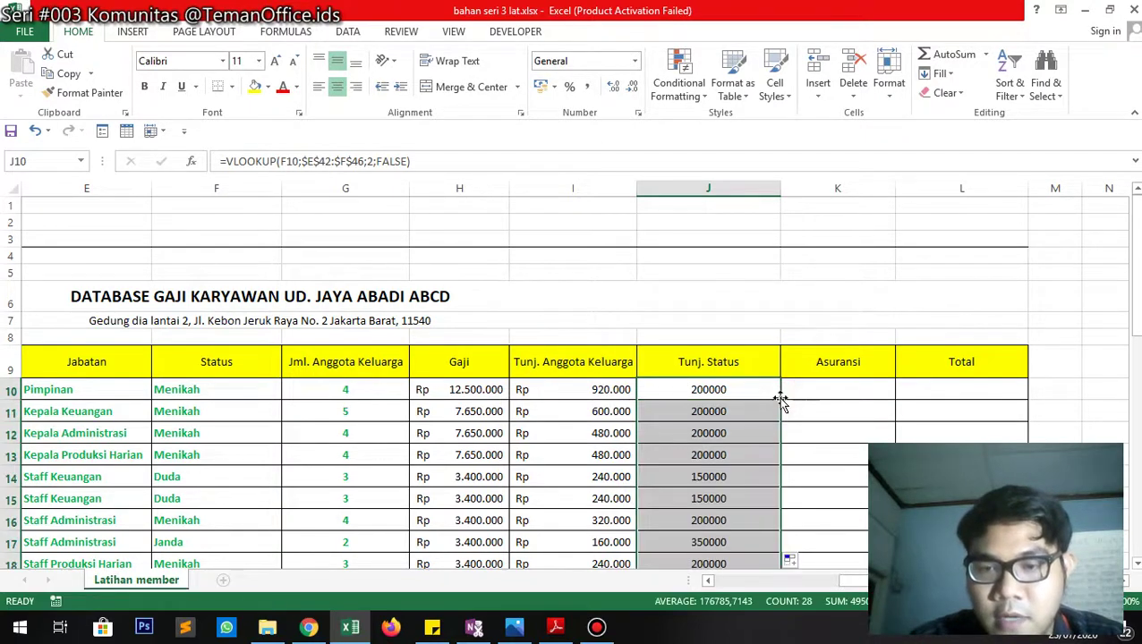
pyautogui.scroll(-11, 780, 400)
pyautogui.scroll(5, 755, 382)
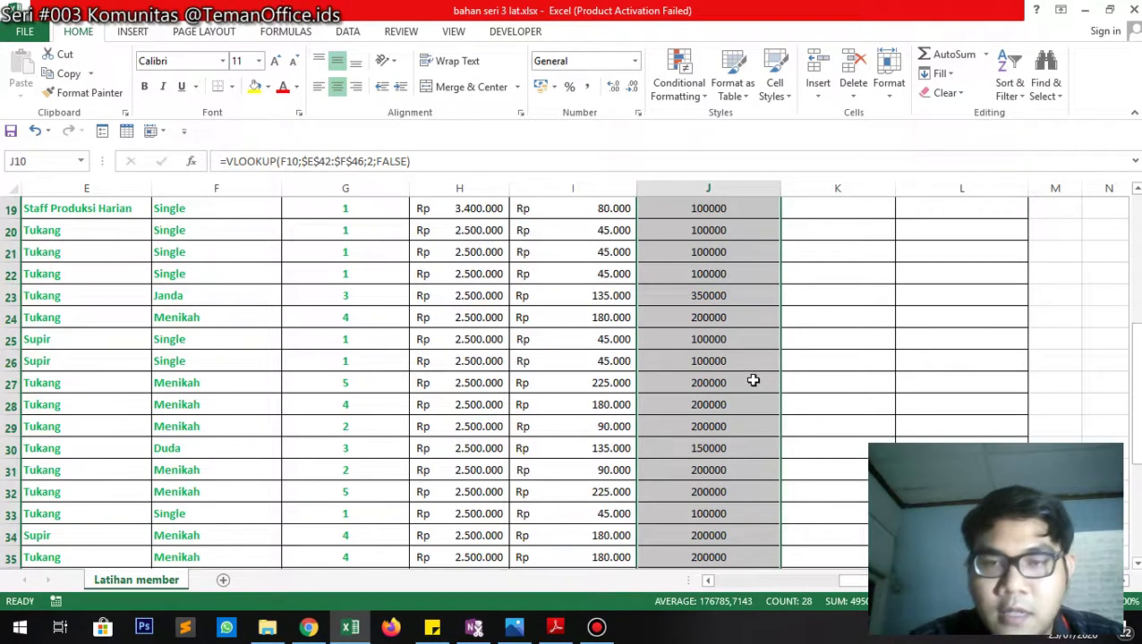
pyautogui.scroll(3, 753, 381)
pyautogui.click(635, 61)
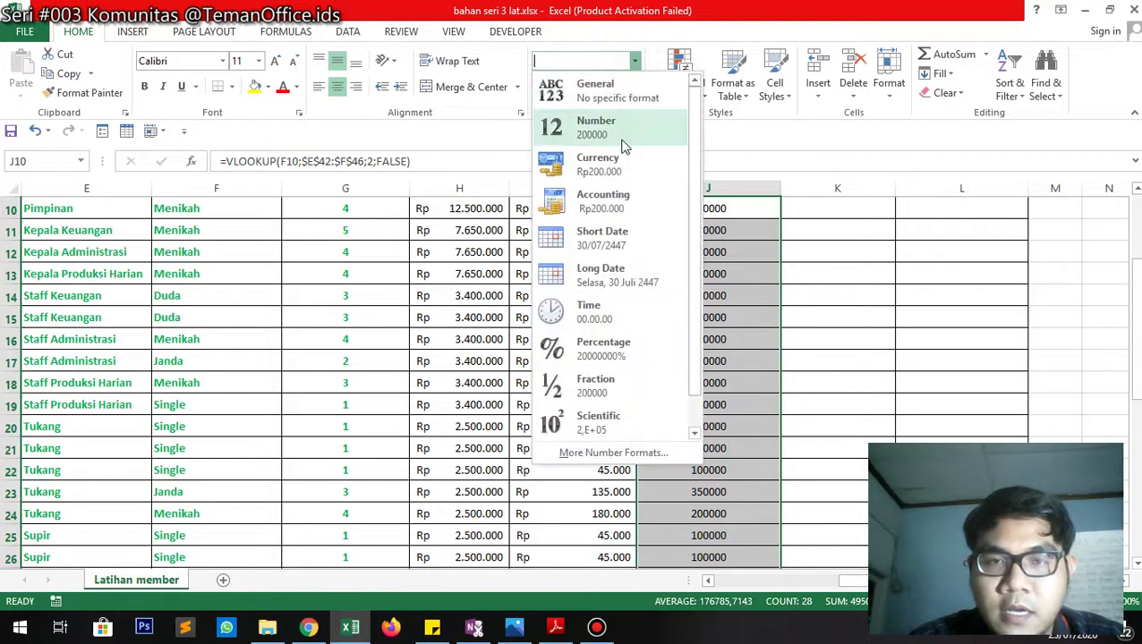
pyautogui.click(626, 199)
pyautogui.scroll(2, 756, 295)
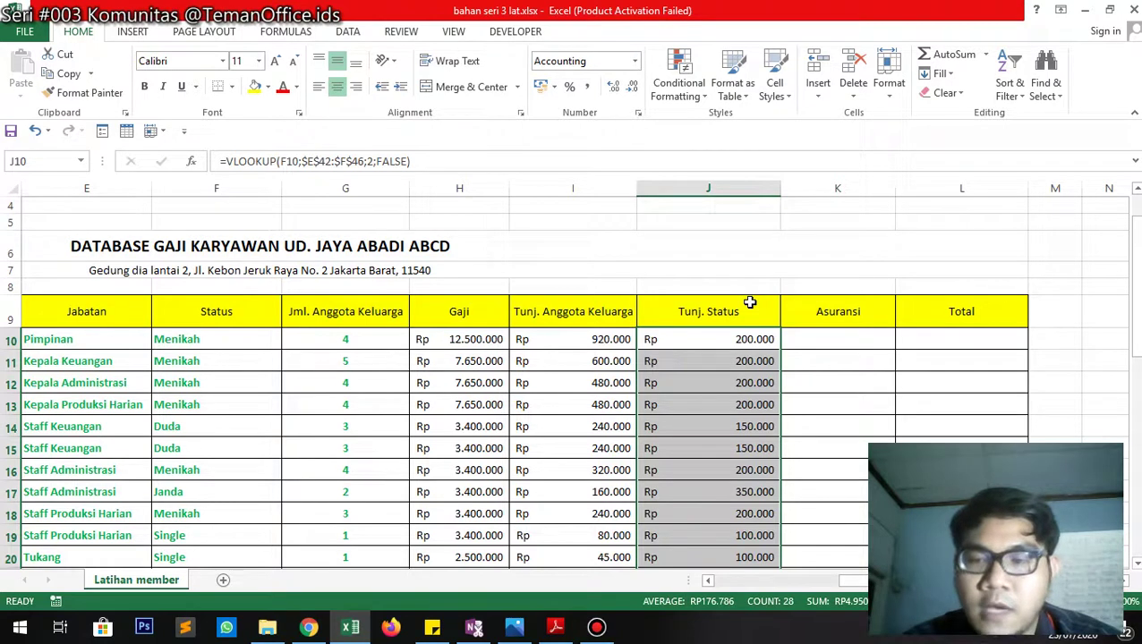
# Check the insurance rule in Keterangan 3 and enter =H10*2,5/100 in Asuransi cell K10.
pyautogui.click(844, 332)
pyautogui.scroll(-9, 394, 306)
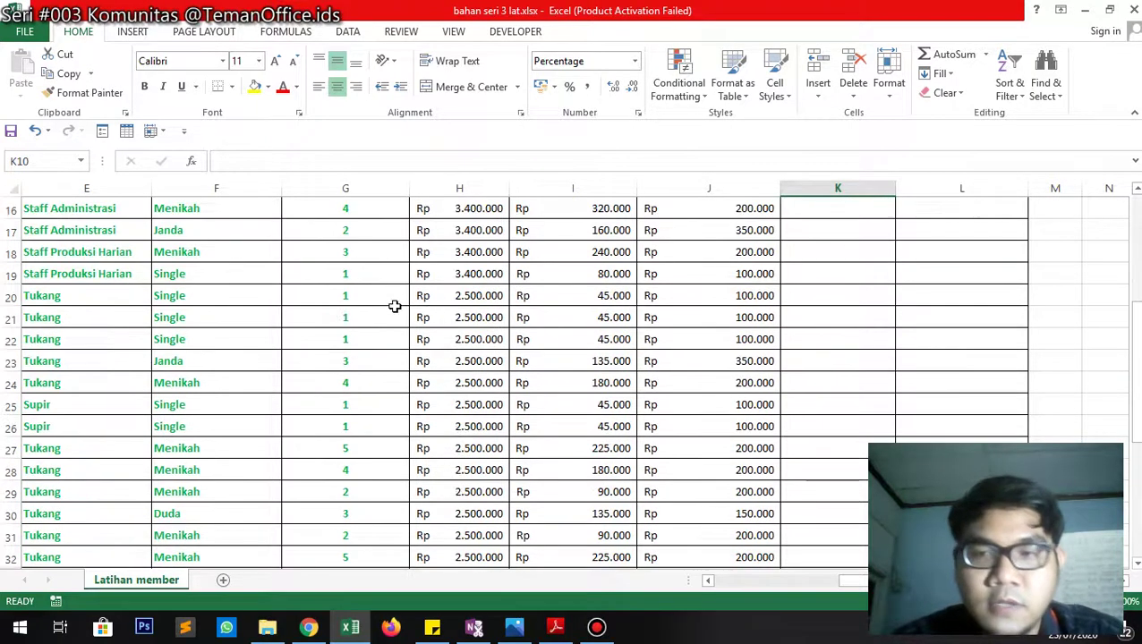
pyautogui.scroll(-1, 311, 368)
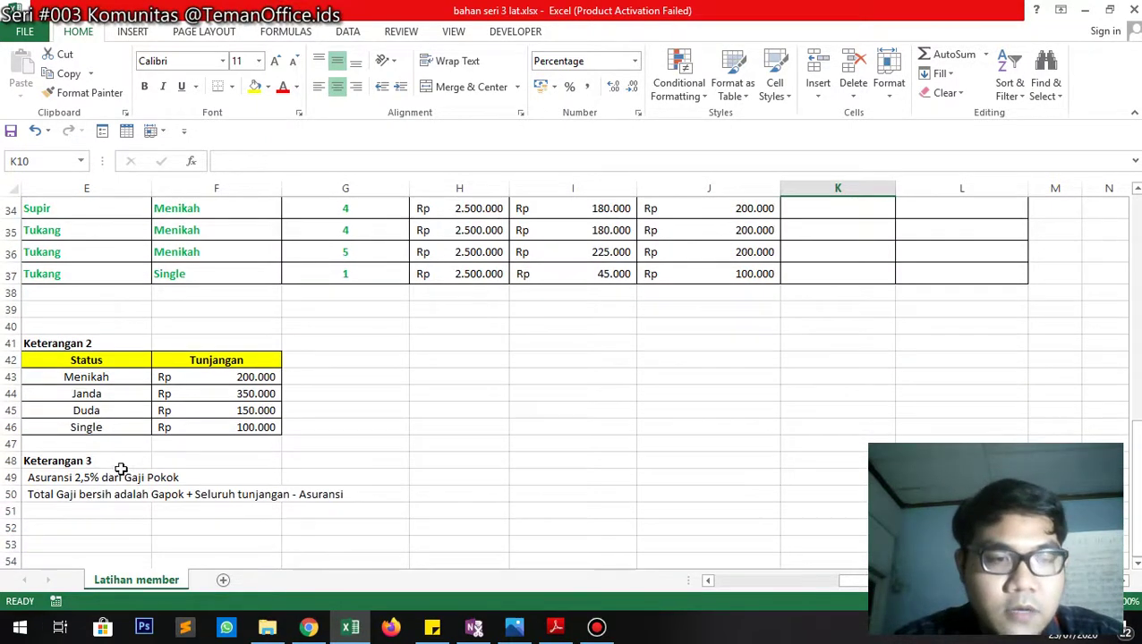
pyautogui.scroll(6, 995, 303)
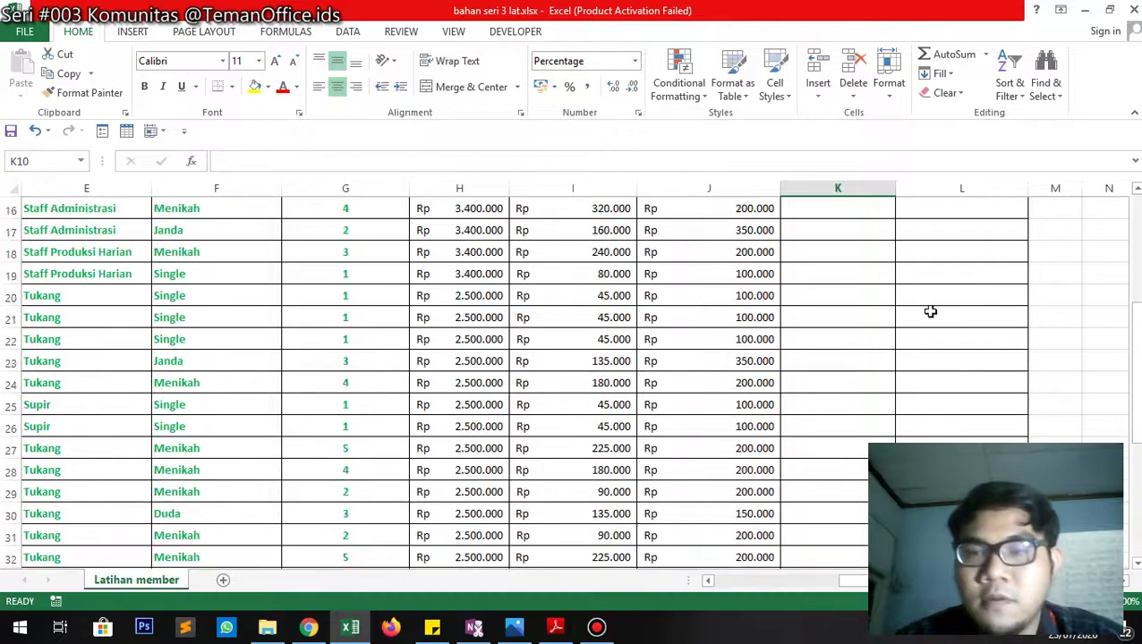
pyautogui.scroll(3, 930, 312)
pyautogui.write('=')
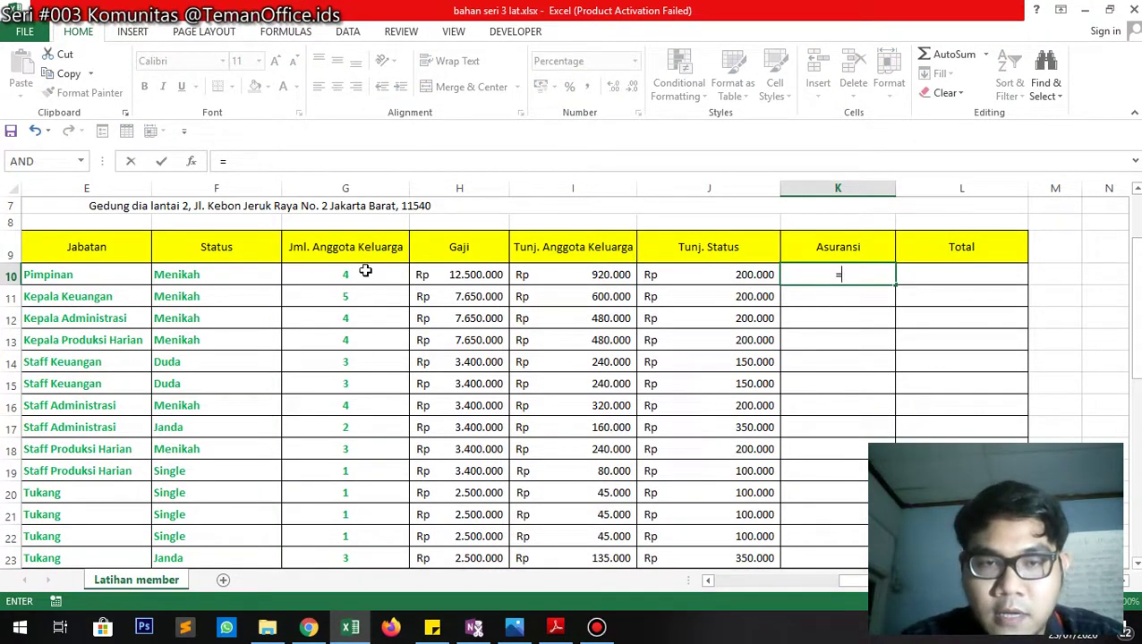
pyautogui.click(455, 273)
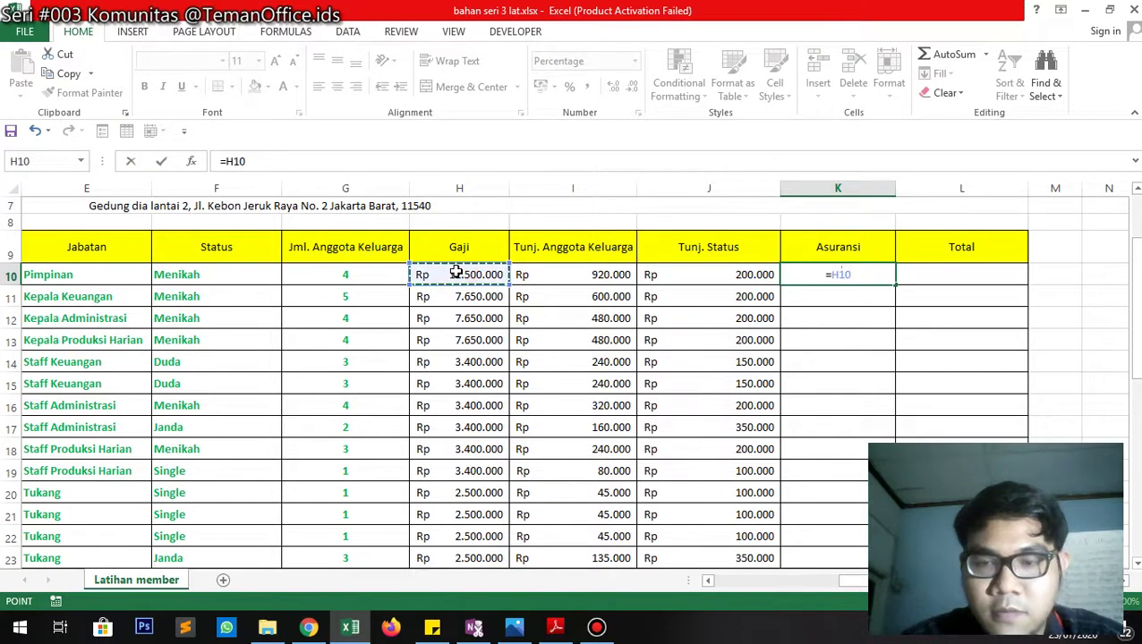
pyautogui.write('*2,5')
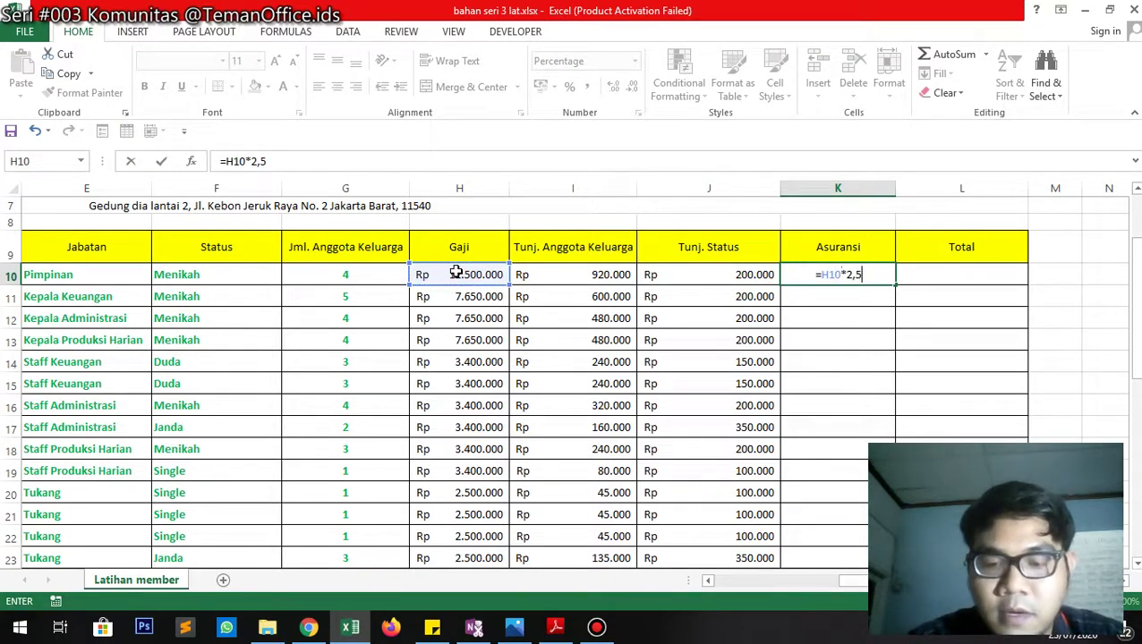
pyautogui.write('/100')
pyautogui.press('Return')
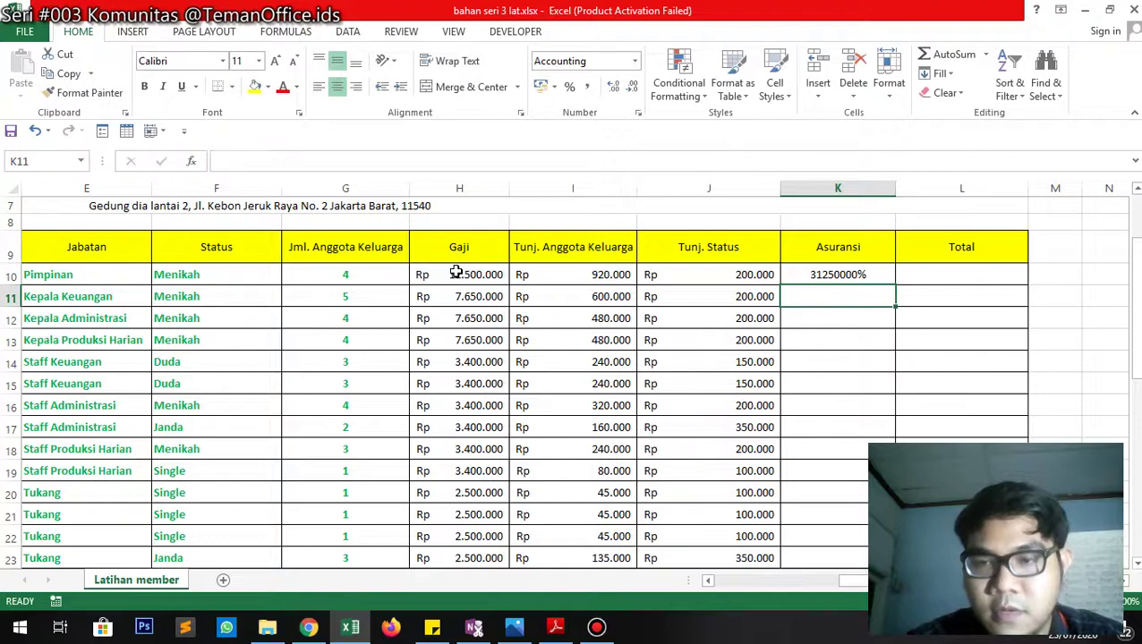
# Fill the Asuransi formula from K10 down to K37 and format the filled cells as Accounting.
pyautogui.press('Up')
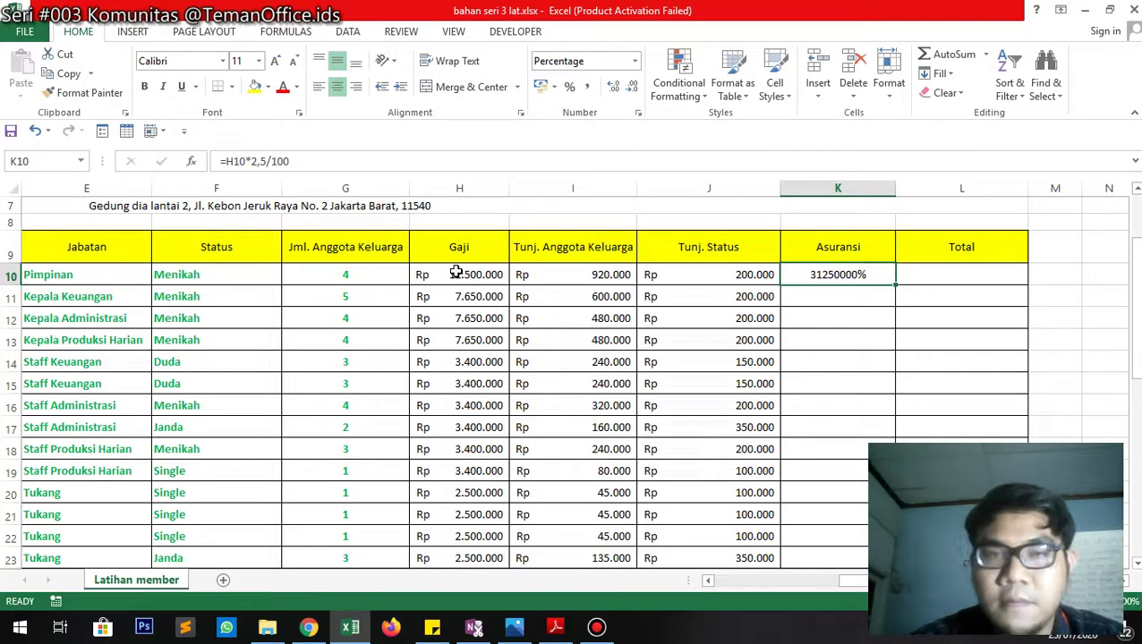
pyautogui.doubleClick(896, 287)
pyautogui.scroll(-5, 896, 289)
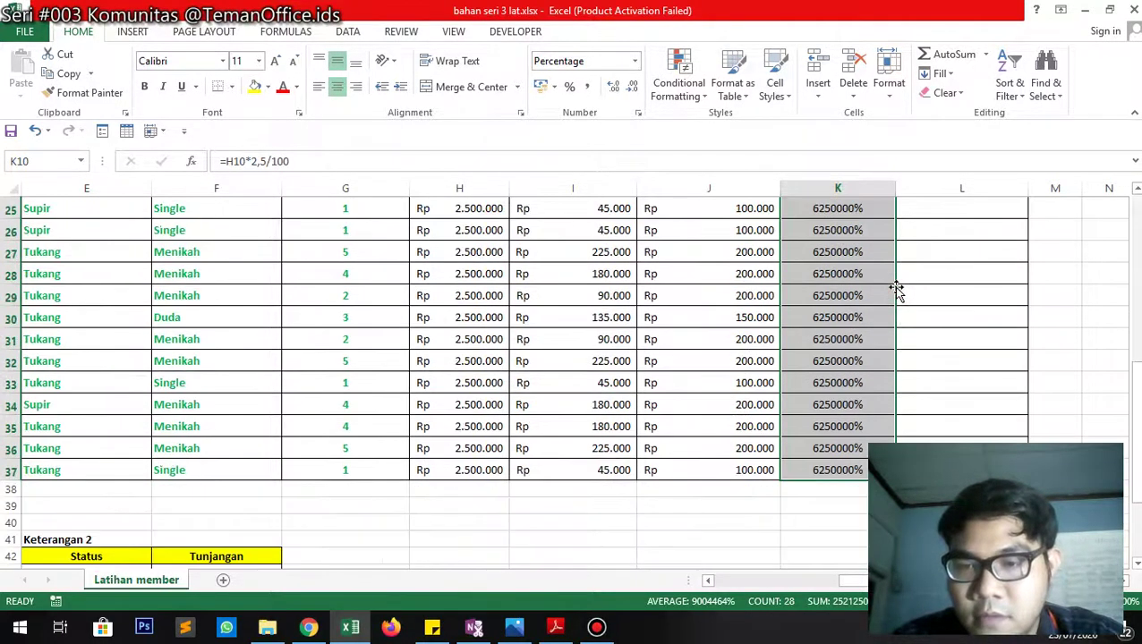
pyautogui.scroll(5, 896, 289)
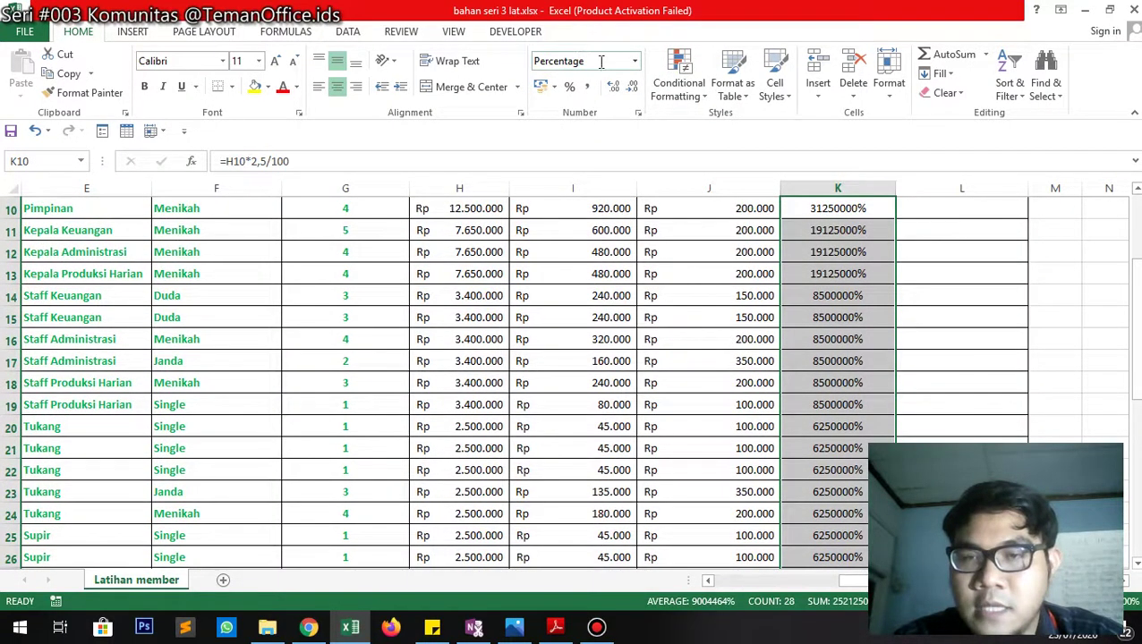
pyautogui.click(635, 61)
pyautogui.click(616, 143)
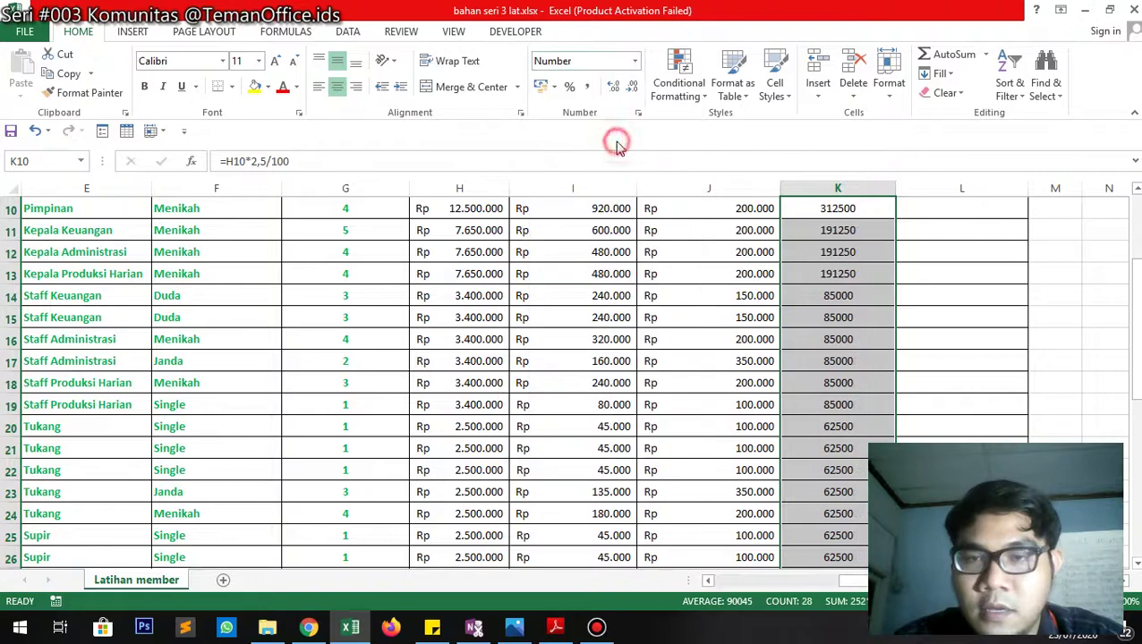
pyautogui.click(635, 61)
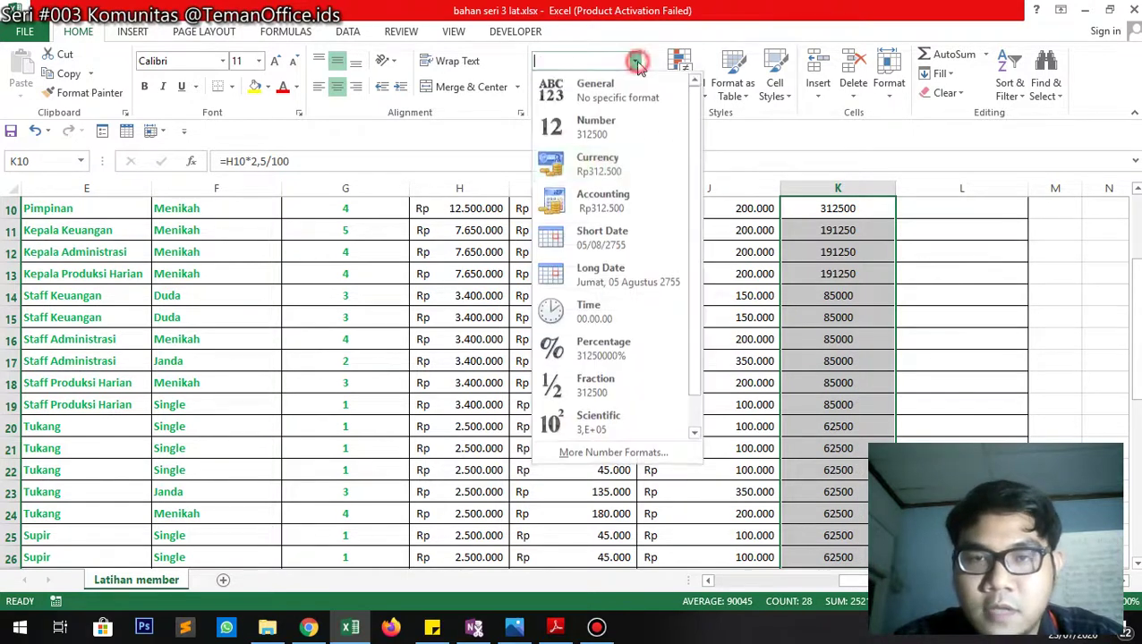
pyautogui.click(600, 201)
pyautogui.scroll(1, 881, 246)
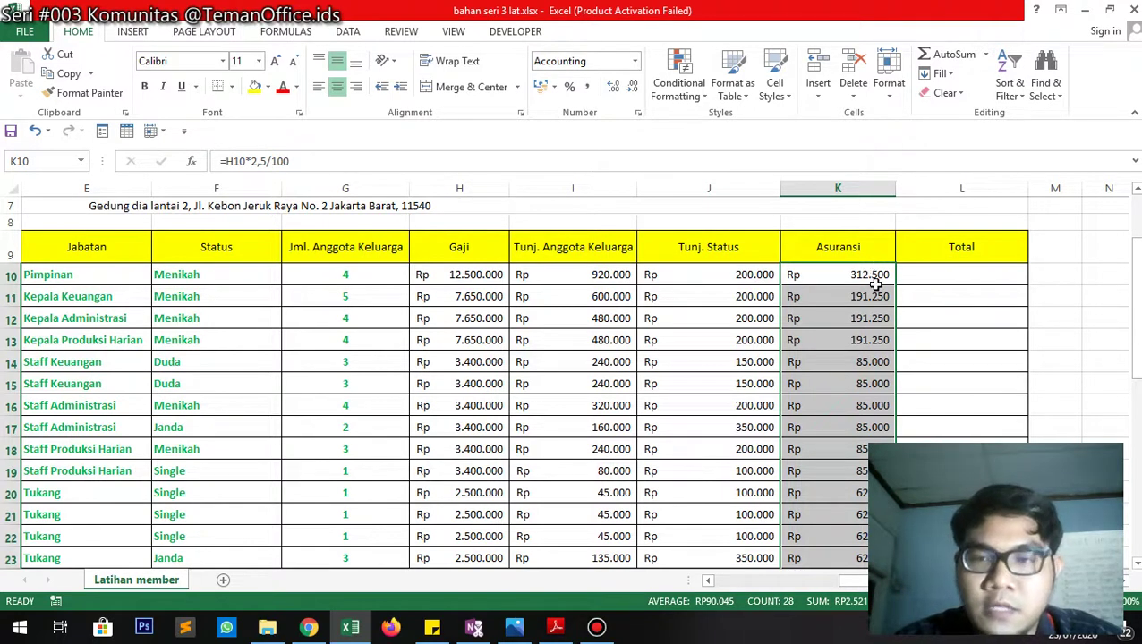
# Start the formula in Total cell L10 with the bracketed sum of salary and both allowances, H10+I10+J10.
pyautogui.click(914, 279)
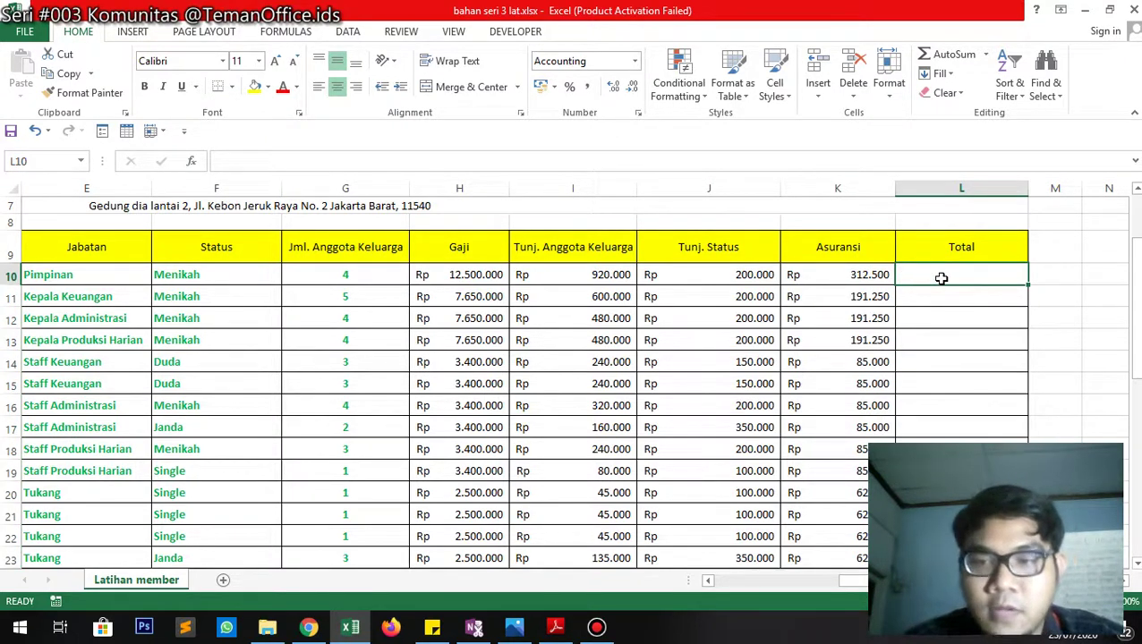
pyautogui.write('=')
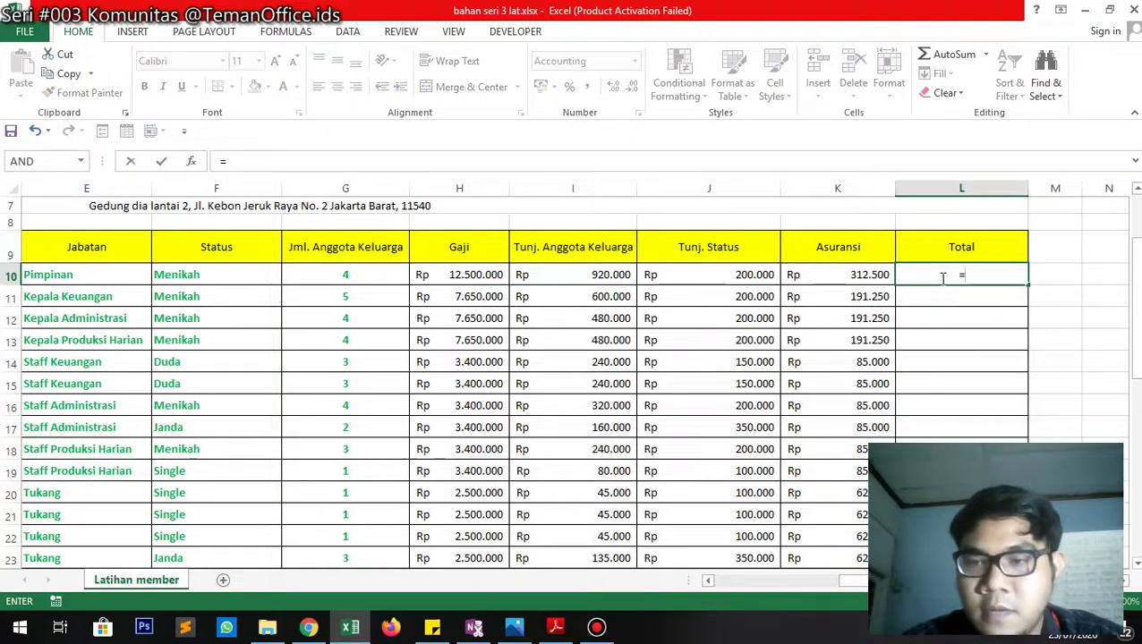
pyautogui.write('(')
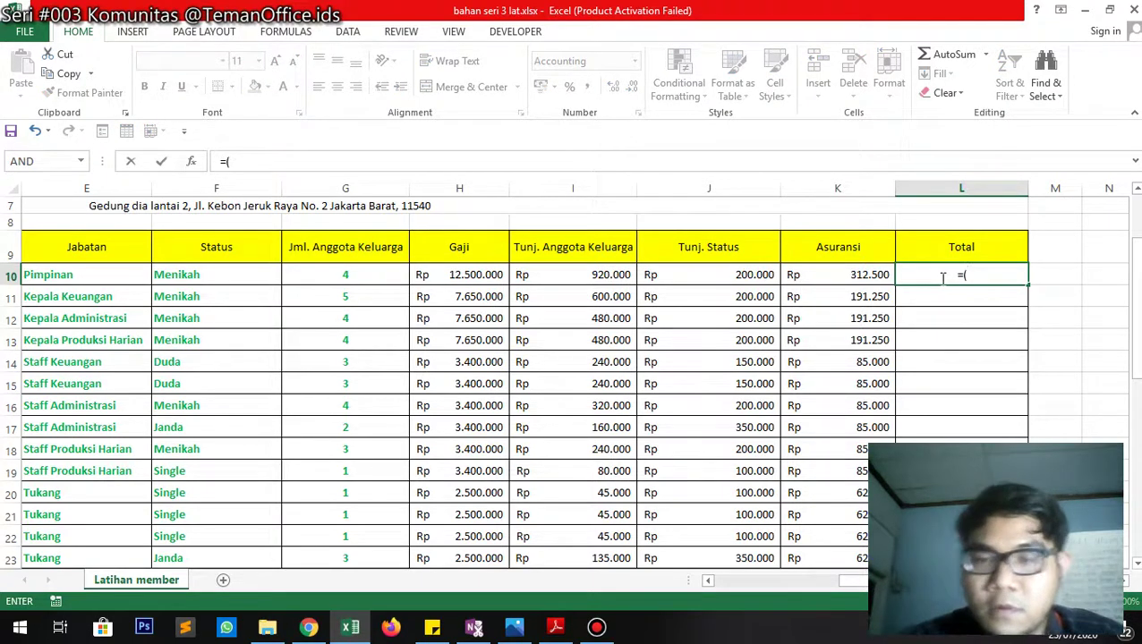
pyautogui.click(475, 275)
pyautogui.write('+')
pyautogui.click(540, 274)
pyautogui.write('+')
pyautogui.click(709, 275)
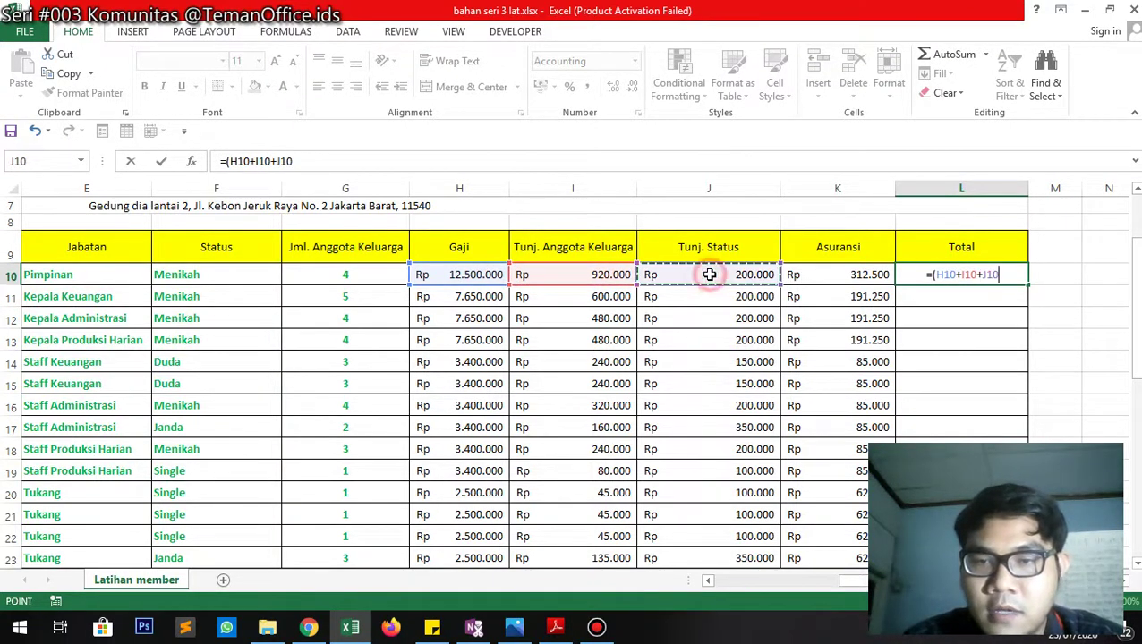
pyautogui.write('+')
pyautogui.press('BackSpace')
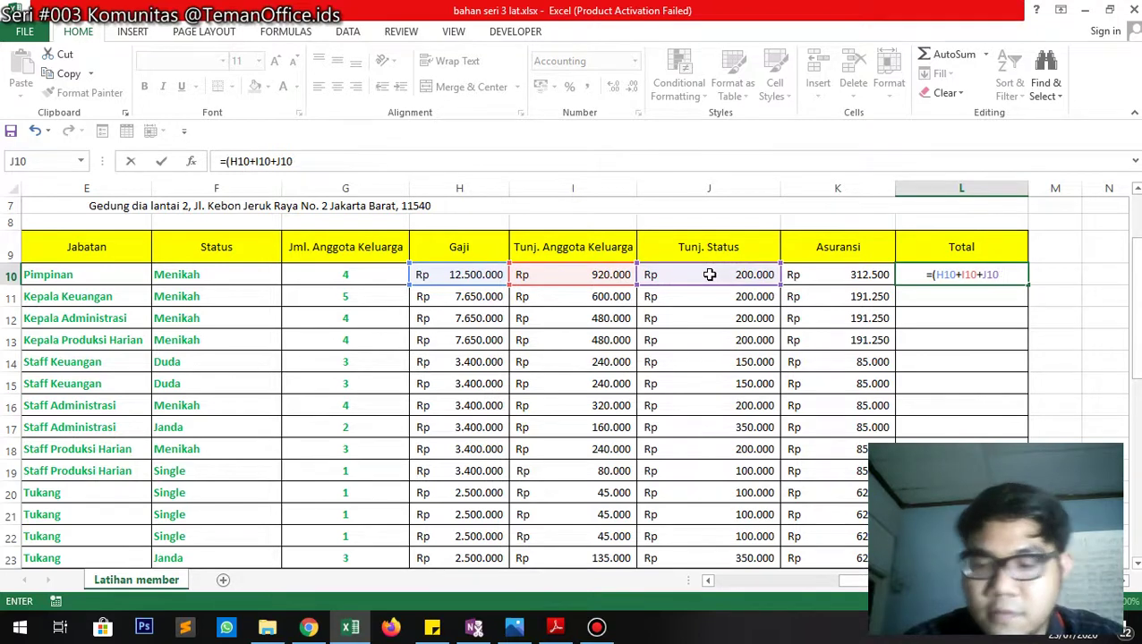
# Close the bracket, subtract the Asuransi cell K10, and enter the Total formula.
pyautogui.write(')-')
pyautogui.click(812, 271)
pyautogui.press('Return')
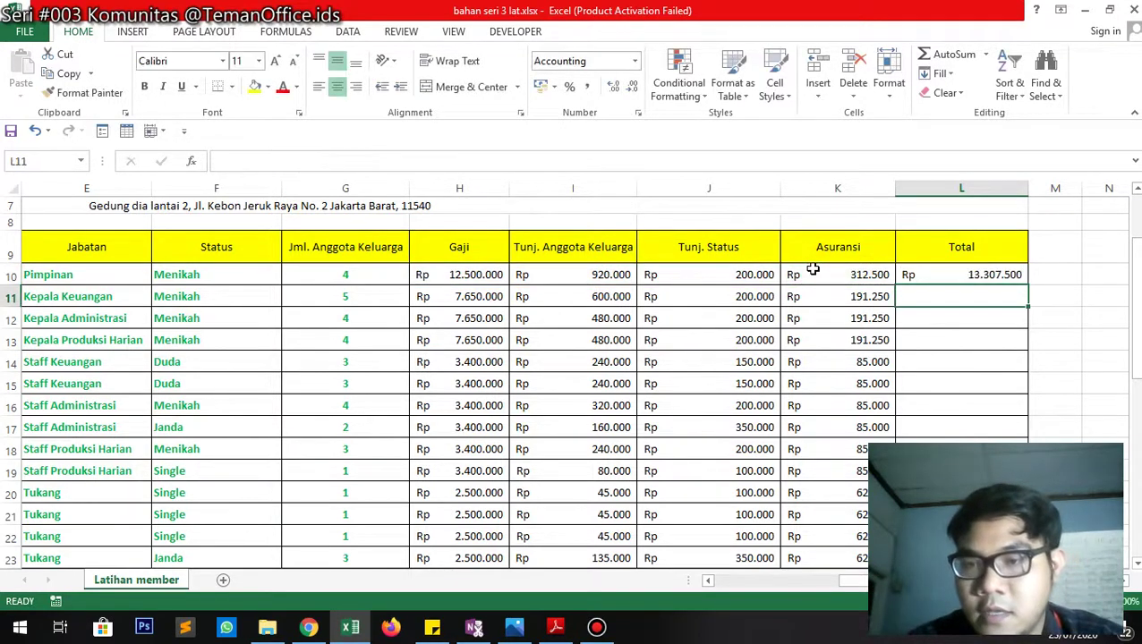
# Fill the Total formula from L10 down to the last employee row, L37.
pyautogui.click(993, 276)
pyautogui.doubleClick(1028, 285)
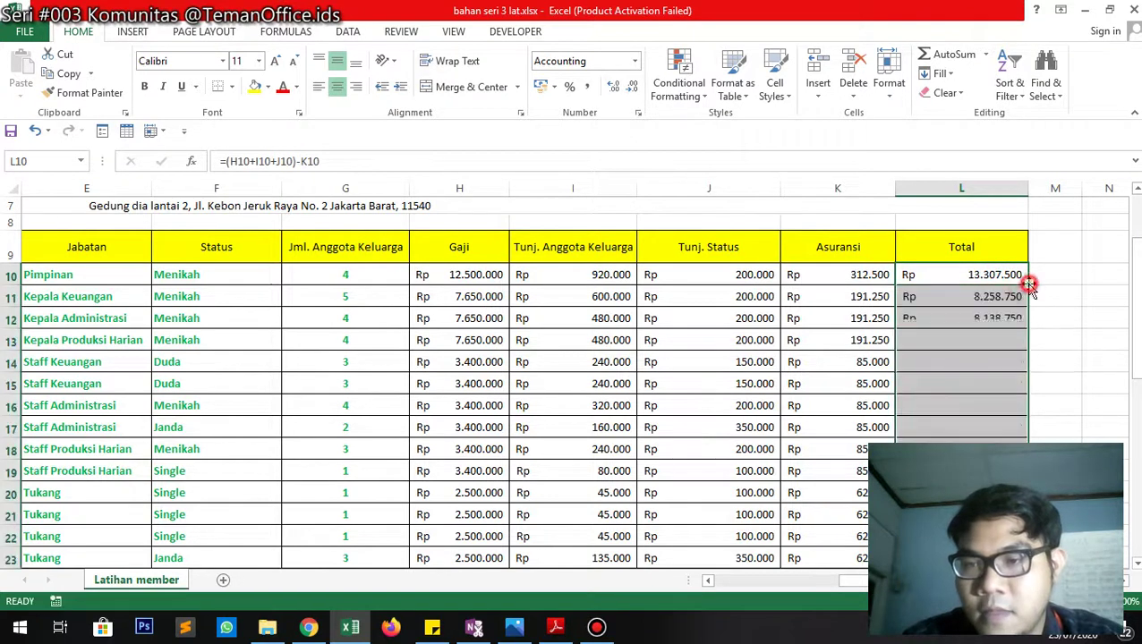
pyautogui.click(933, 272)
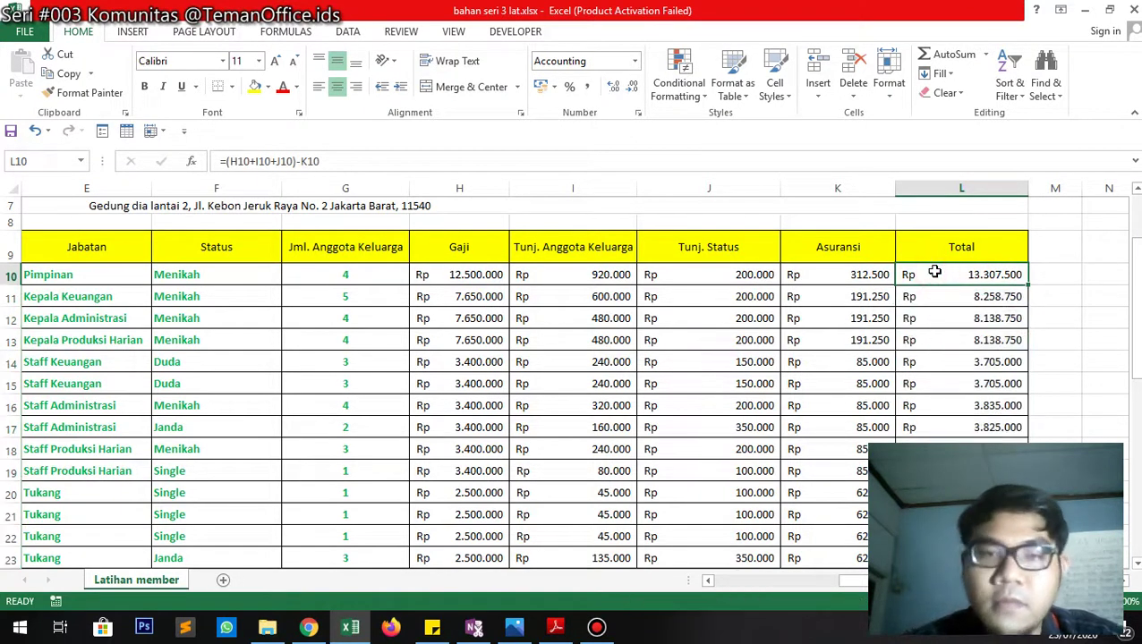
# Review the first employee's entries across row 10, from the personal data through the salary and allowance formulas to Total.
pyautogui.press('Left')
pyautogui.press('Left')
pyautogui.press('Left')
pyautogui.press('Left')
pyautogui.press('Left')
pyautogui.press('Left')
pyautogui.press('Left')
pyautogui.press('Left')
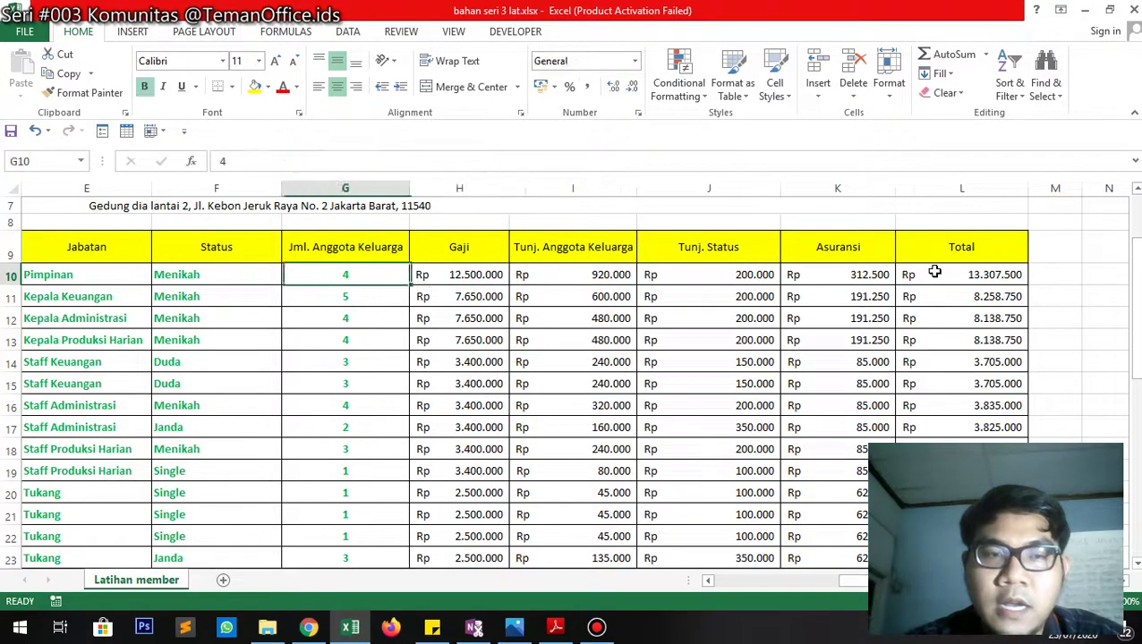
pyautogui.press('Left')
pyautogui.press('Left')
pyautogui.press('Left')
pyautogui.press('Right')
pyautogui.press('Right')
pyautogui.press('Right')
pyautogui.press('Right')
pyautogui.press('Right')
pyautogui.press('Right')
pyautogui.press('Right')
pyautogui.press('Right')
pyautogui.press('Right')
pyautogui.press('Right')
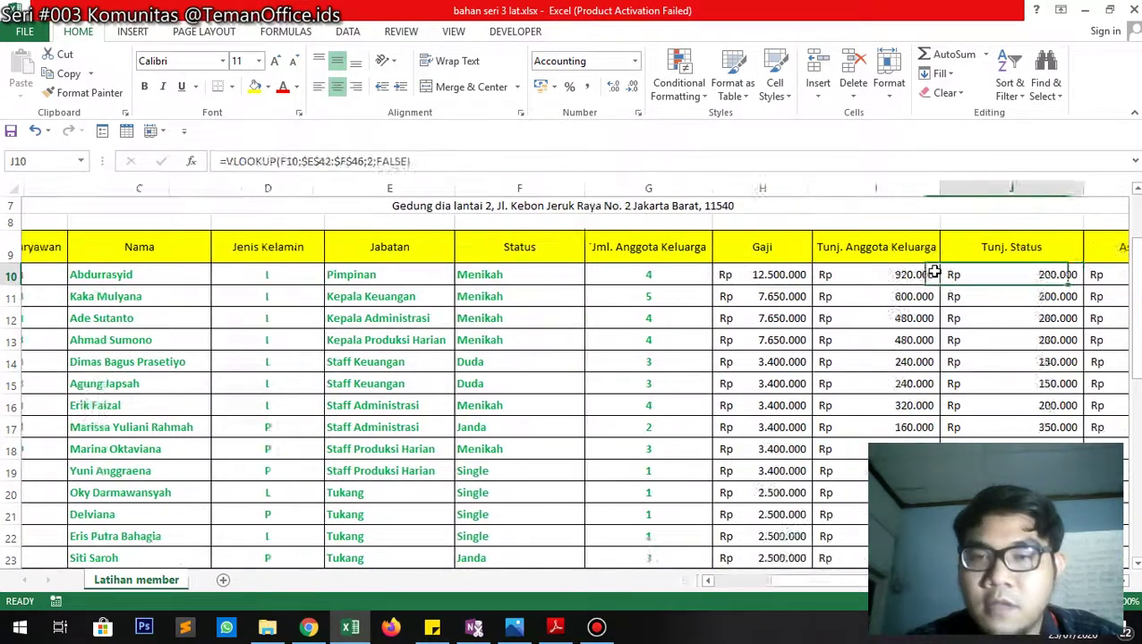
pyautogui.press('Left')
pyautogui.press('Left')
pyautogui.press('Left')
pyautogui.press('Left')
pyautogui.press('Right')
pyautogui.press('Right')
pyautogui.press('Right')
pyautogui.press('Right')
pyautogui.press('Right')
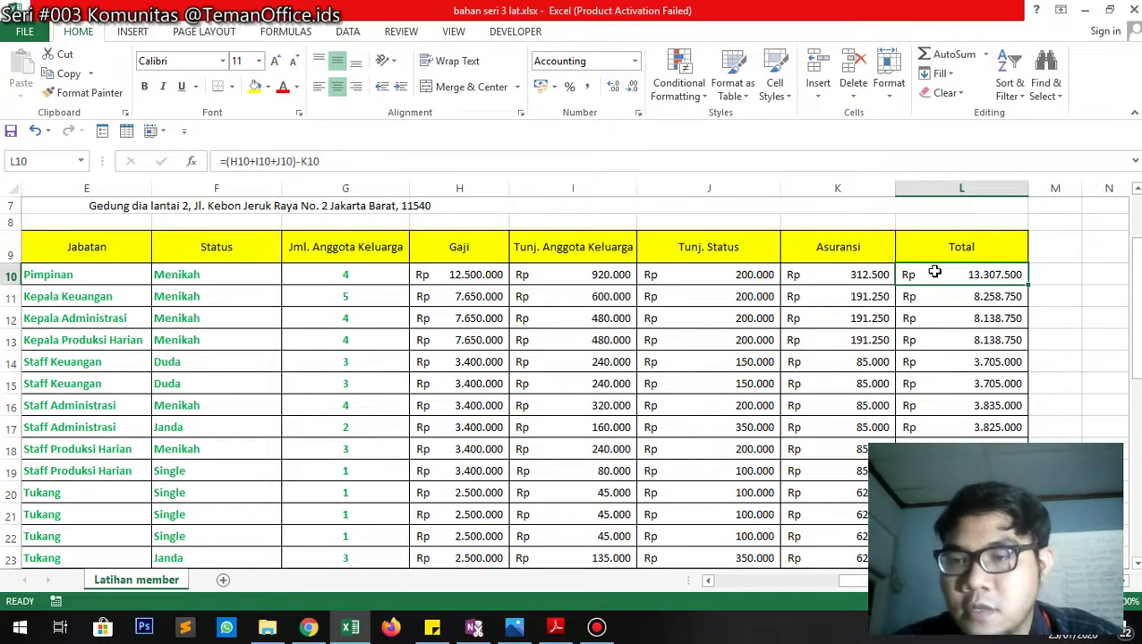
# Review the second employee's entries across row 11, from the personal data to the Total formula.
pyautogui.press('Down')
pyautogui.press('Left')
pyautogui.press('Left')
pyautogui.press('Left')
pyautogui.press('Left')
pyautogui.press('Left')
pyautogui.press('Left')
pyautogui.press('Left')
pyautogui.press('Left')
pyautogui.press('Left')
pyautogui.press('Left')
pyautogui.press('Left')
pyautogui.press('Right')
pyautogui.press('Right')
pyautogui.press('Right')
pyautogui.press('Right')
pyautogui.press('Right')
pyautogui.press('Right')
pyautogui.press('Right')
pyautogui.press('Right')
pyautogui.press('Right')
pyautogui.press('Right')
pyautogui.press('Right')
pyautogui.press('Right')
pyautogui.press('Right')
pyautogui.press('Right')
pyautogui.press('Right')
pyautogui.press('Left')
pyautogui.press('Left')
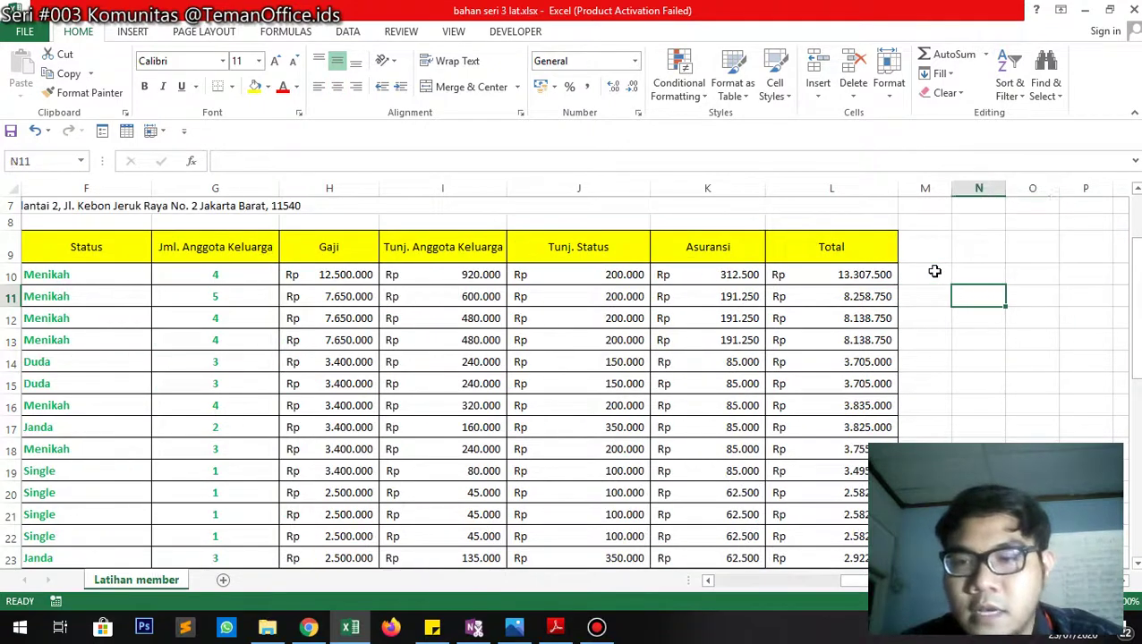
pyautogui.press('Left')
pyautogui.press('Left')
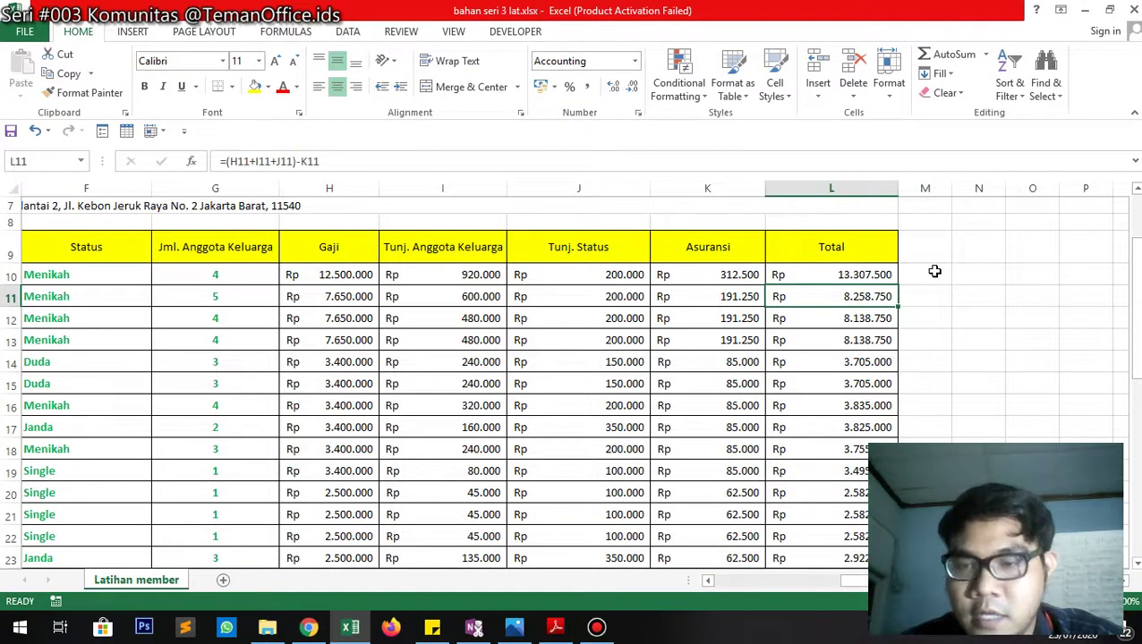
# Check the filled Total column down to row 37 and return to the exercise instructions at the start of the sheet.
pyautogui.scroll(-10, 934, 271)
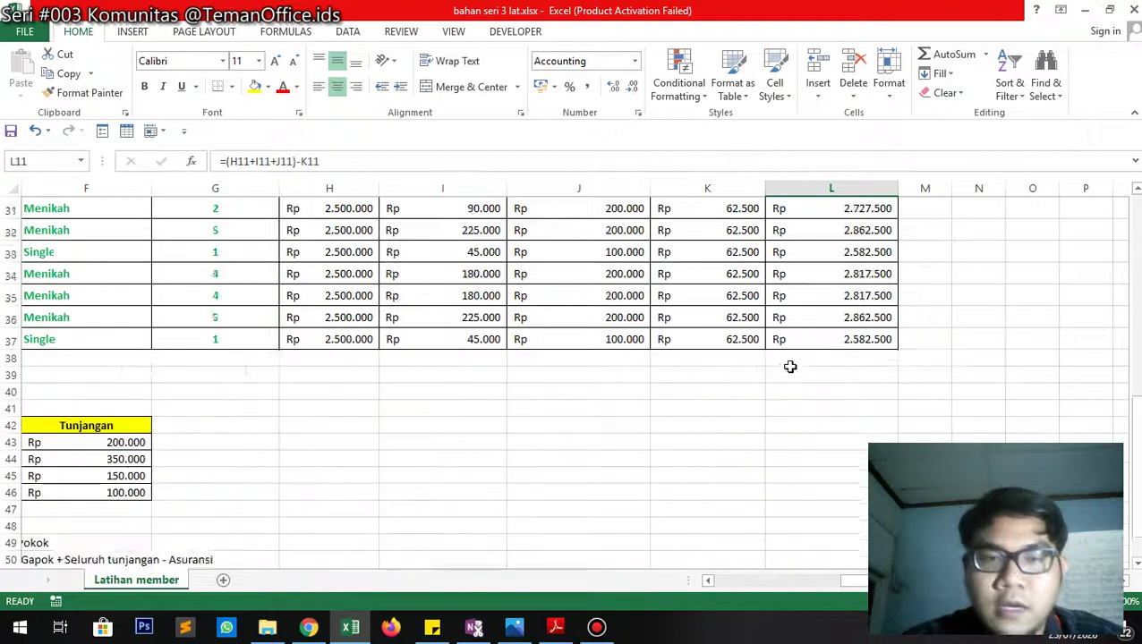
pyautogui.scroll(3, 725, 340)
pyautogui.scroll(9, 739, 324)
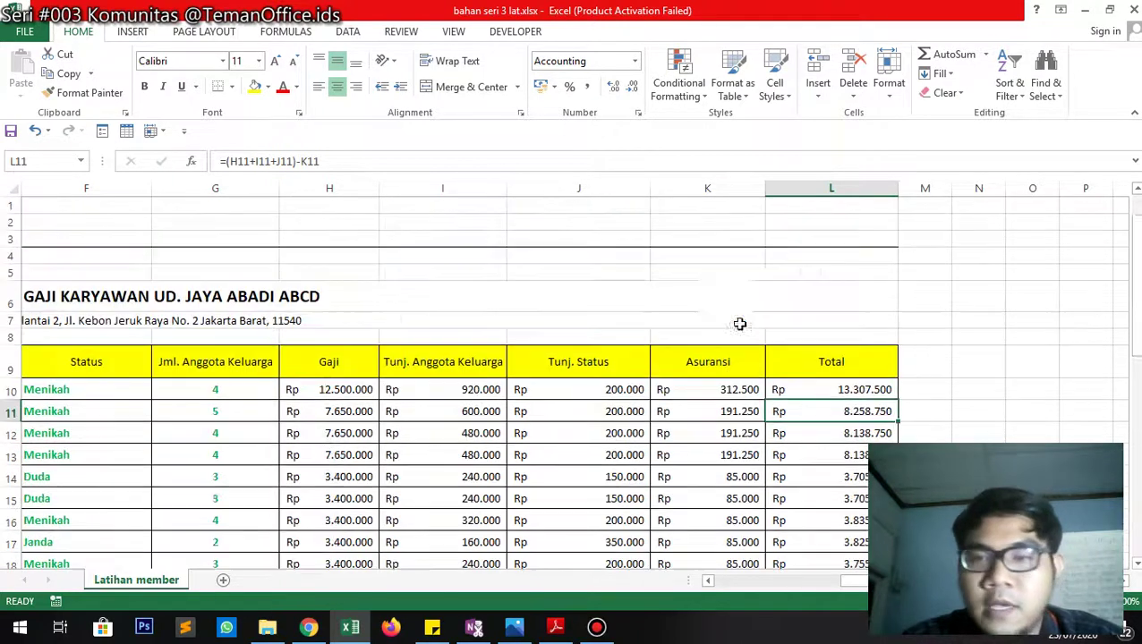
pyautogui.click(795, 276)
pyautogui.press('Home')
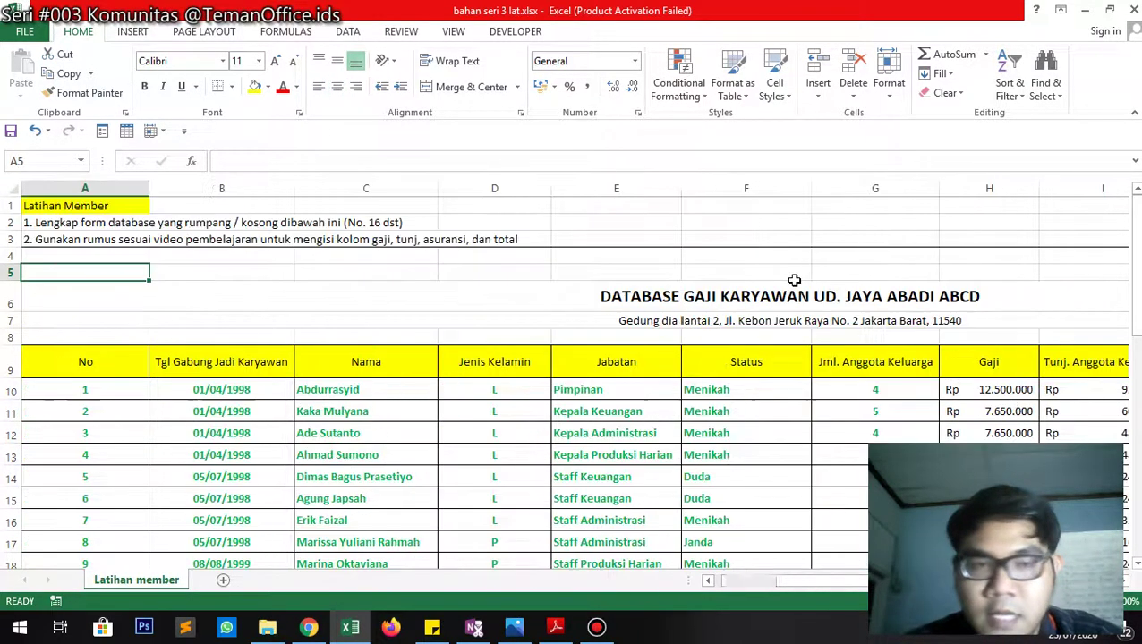
pyautogui.press('Up')
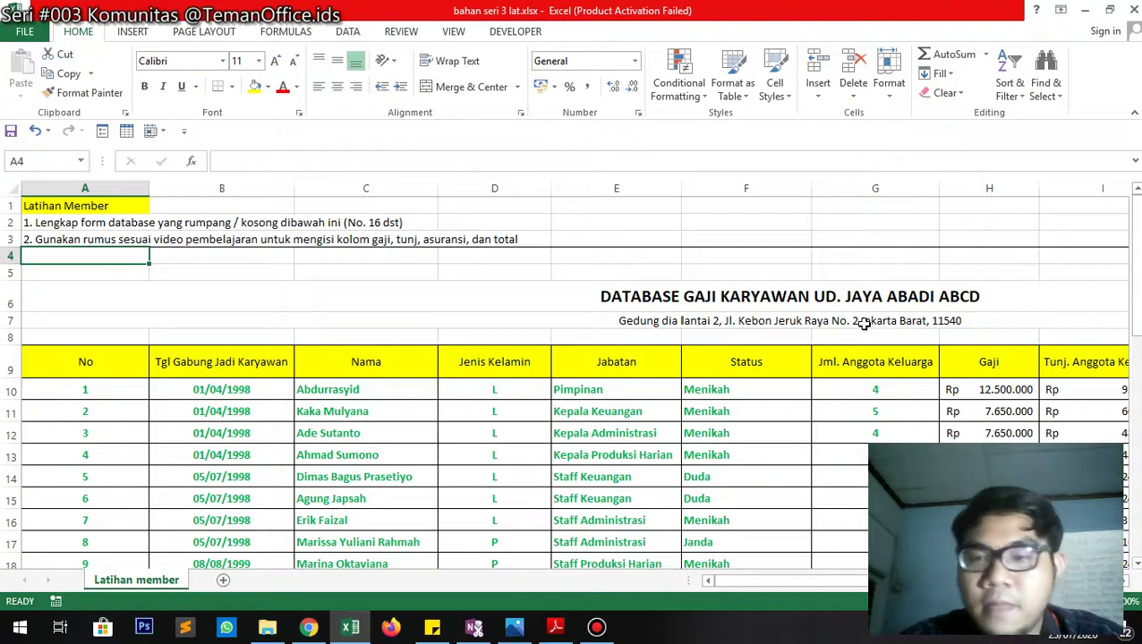
# Examine the row 9 headers from Gaji to Total and the Asuransi column down to row 37.
pyautogui.click(888, 349)
pyautogui.press('Right')
pyautogui.press('Right')
pyautogui.press('Right')
pyautogui.press('Right')
pyautogui.press('Right')
pyautogui.press('Right')
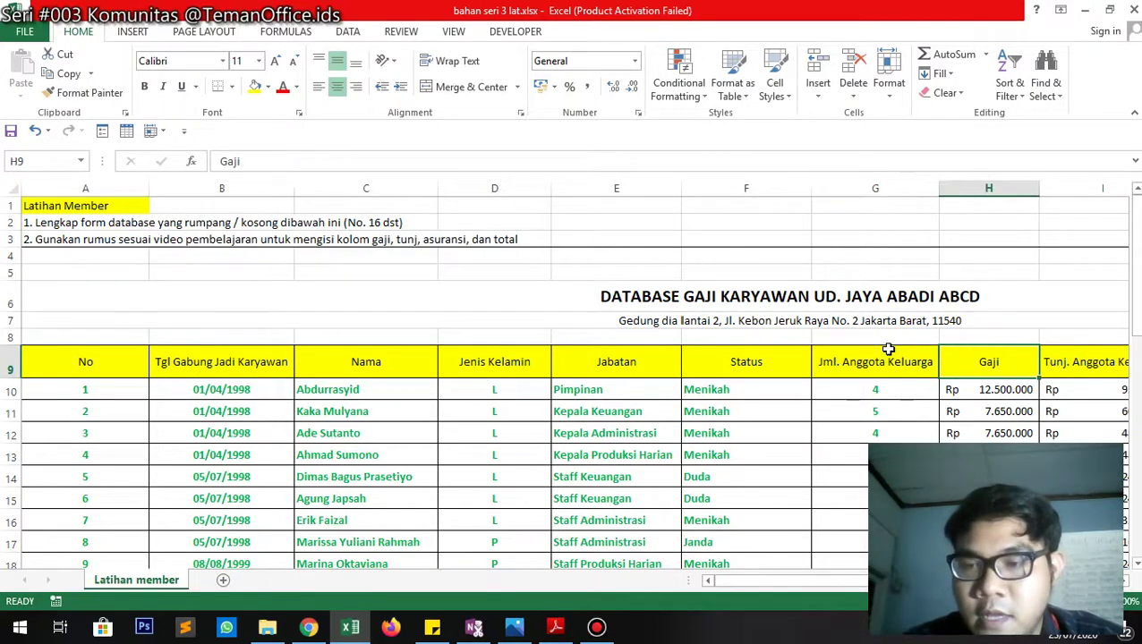
pyautogui.press('Left')
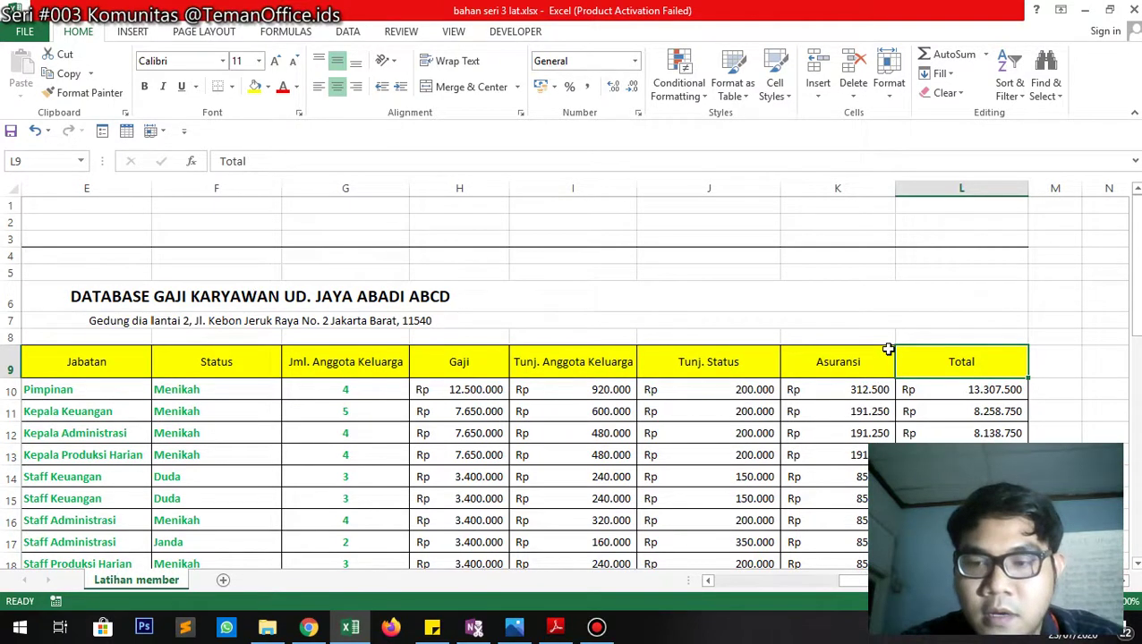
pyautogui.press('Left')
pyautogui.press('Down')
pyautogui.press('Down')
pyautogui.press('Down')
pyautogui.press('Down')
pyautogui.press('Down')
pyautogui.press('Down')
pyautogui.press('Down')
pyautogui.press('Down')
pyautogui.press('Down')
pyautogui.press('Down')
pyautogui.press('Down')
pyautogui.press('Down')
pyautogui.press('Down')
pyautogui.press('Down')
pyautogui.press('Down')
pyautogui.press('Down')
pyautogui.press('Down')
pyautogui.press('Down')
pyautogui.press('Down')
pyautogui.press('Down')
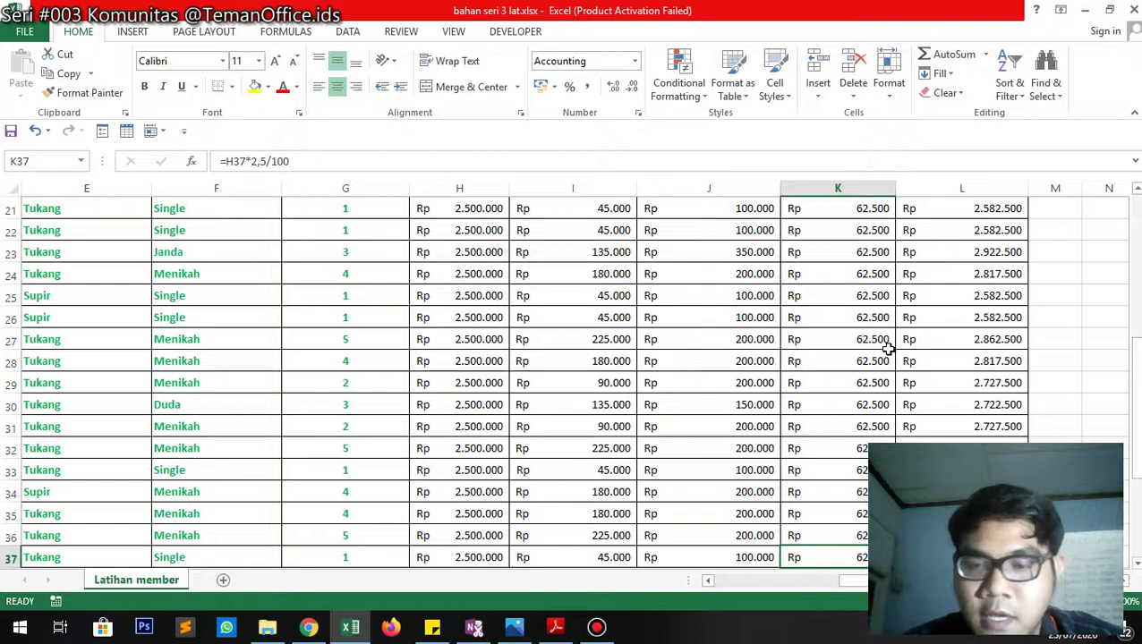
pyautogui.press('Left')
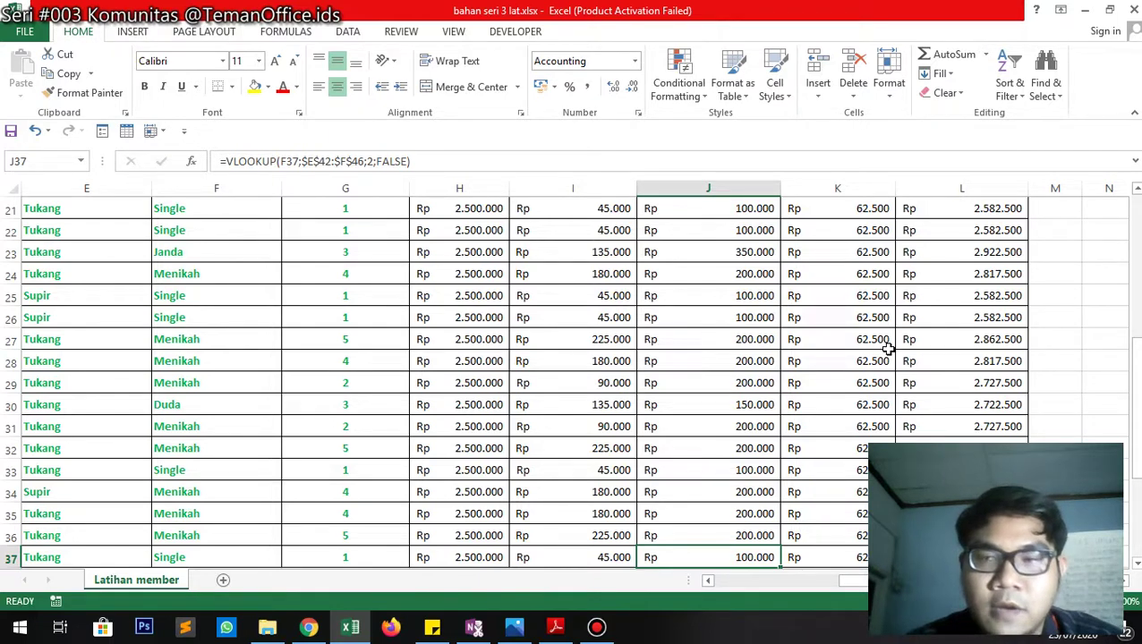
# Review the last employee's row 37 from Tunj. Status back to the No column.
pyautogui.scroll(-1, 838, 356)
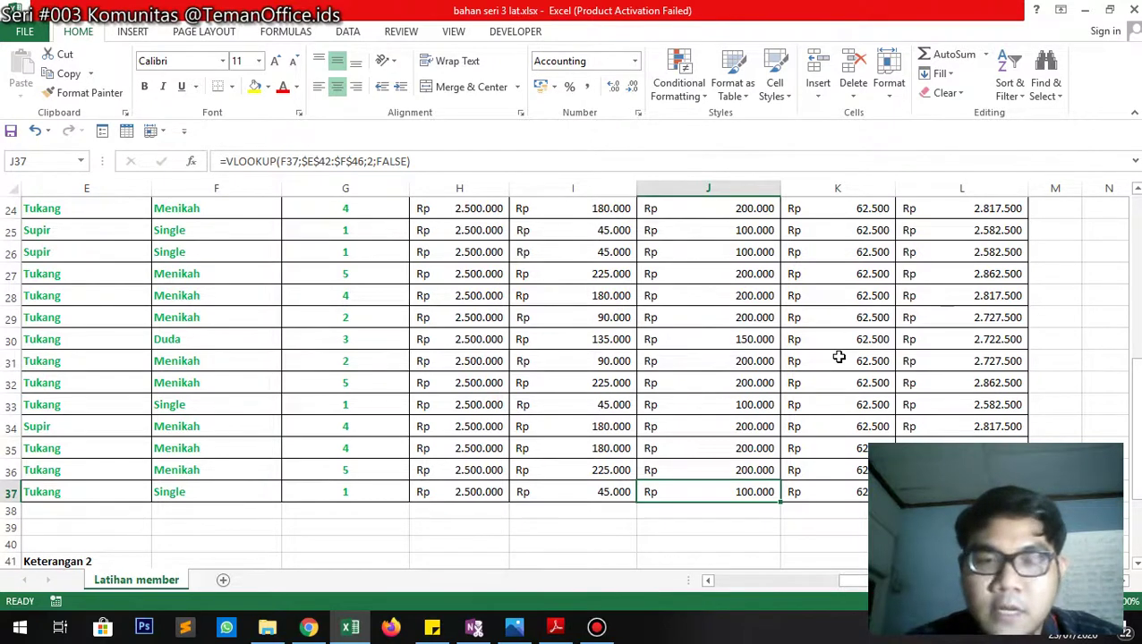
pyautogui.press('Left')
pyautogui.press('Left')
pyautogui.press('Left')
pyautogui.press('Left')
pyautogui.press('Left')
pyautogui.press('Left')
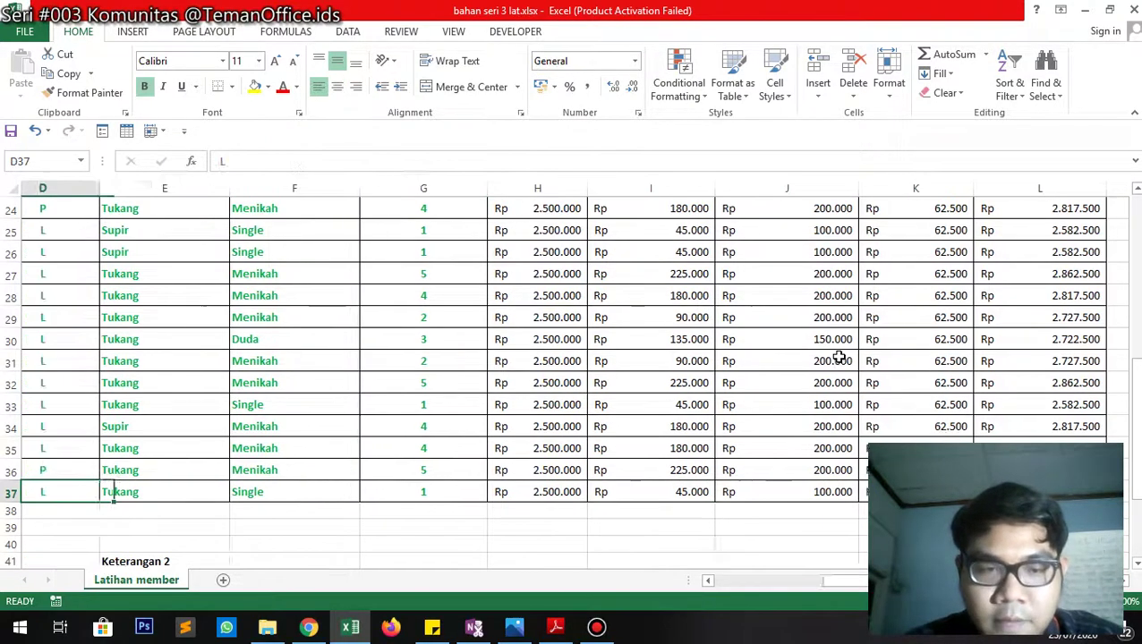
pyautogui.press('Left')
pyautogui.press('Left')
pyautogui.press('Left')
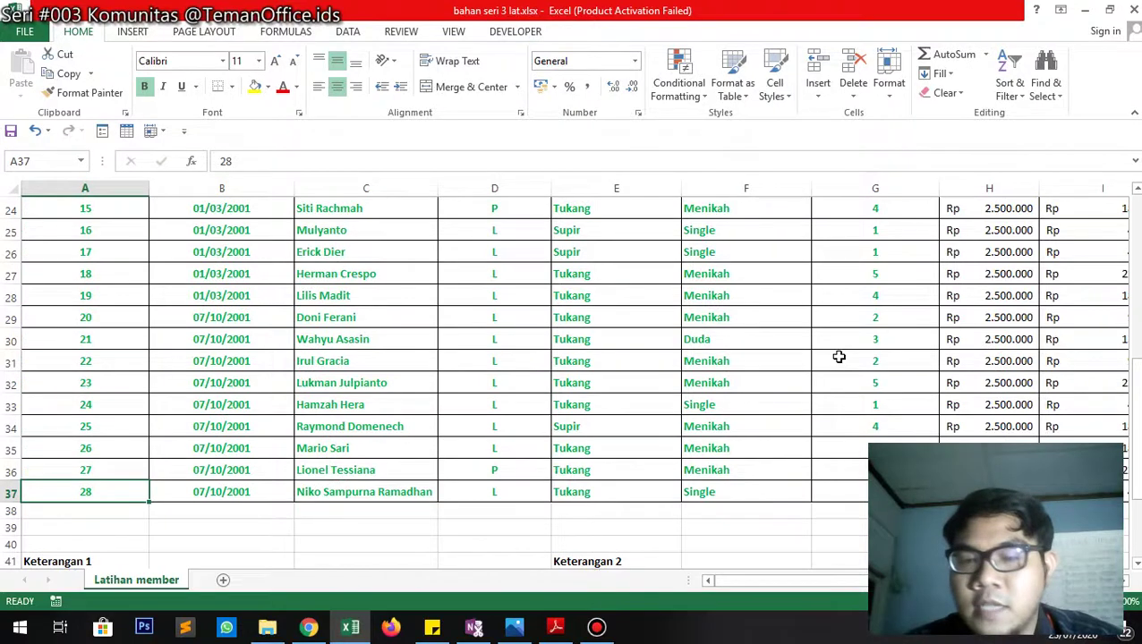
pyautogui.press('Up')
pyautogui.press('Down')
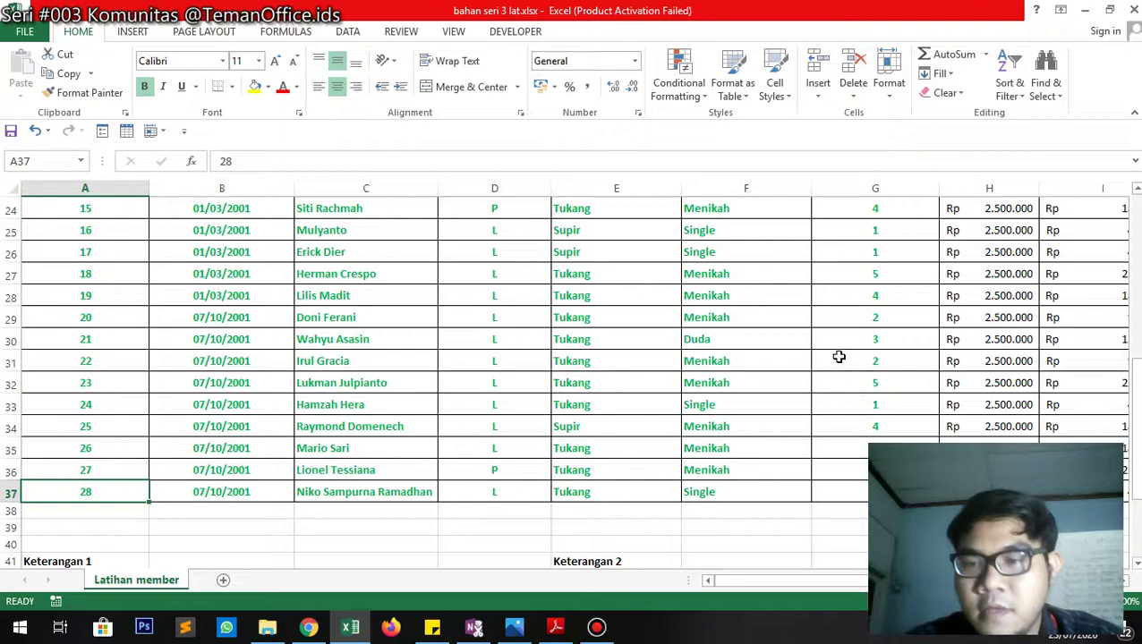
# Look over the beginning of the completed database and select its title in row 6.
pyautogui.scroll(8, 543, 388)
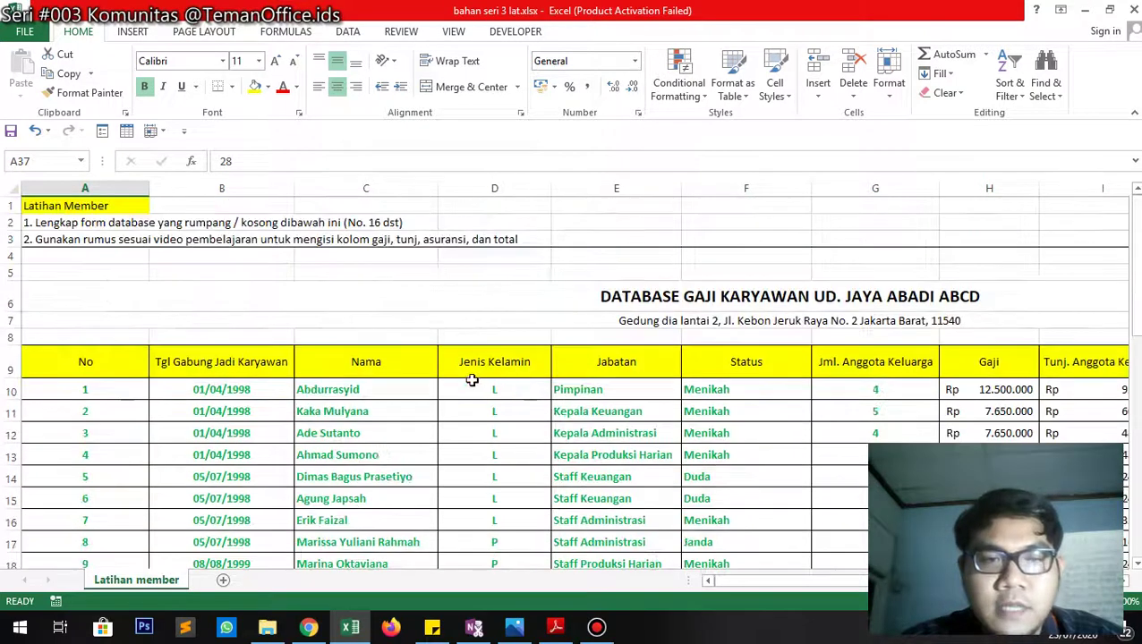
pyautogui.scroll(-2, 181, 282)
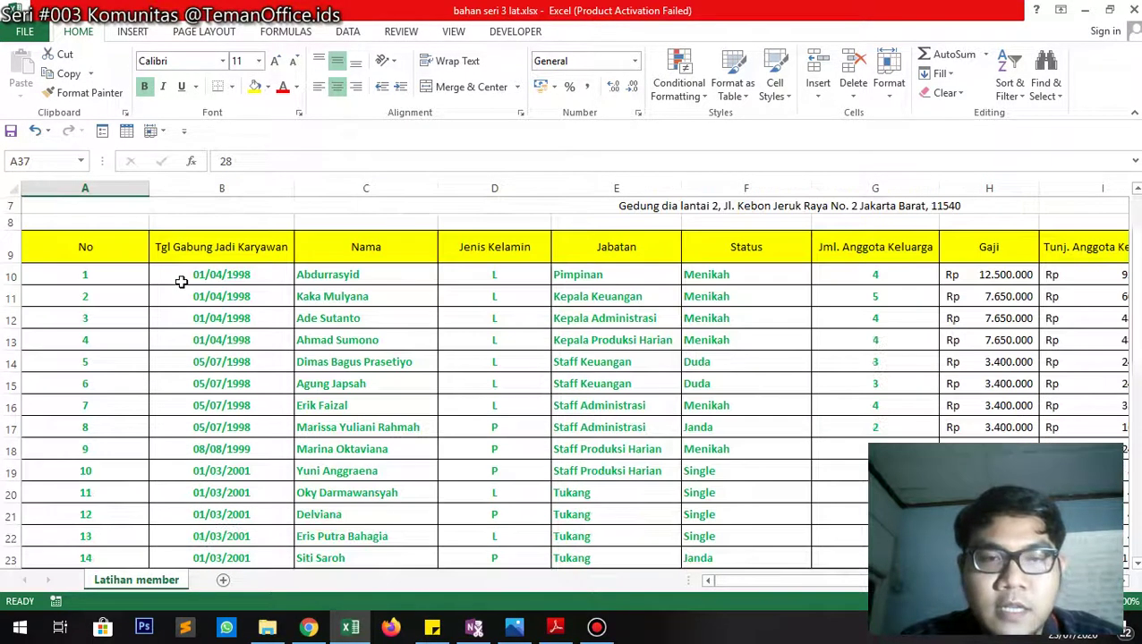
pyautogui.scroll(2, 632, 334)
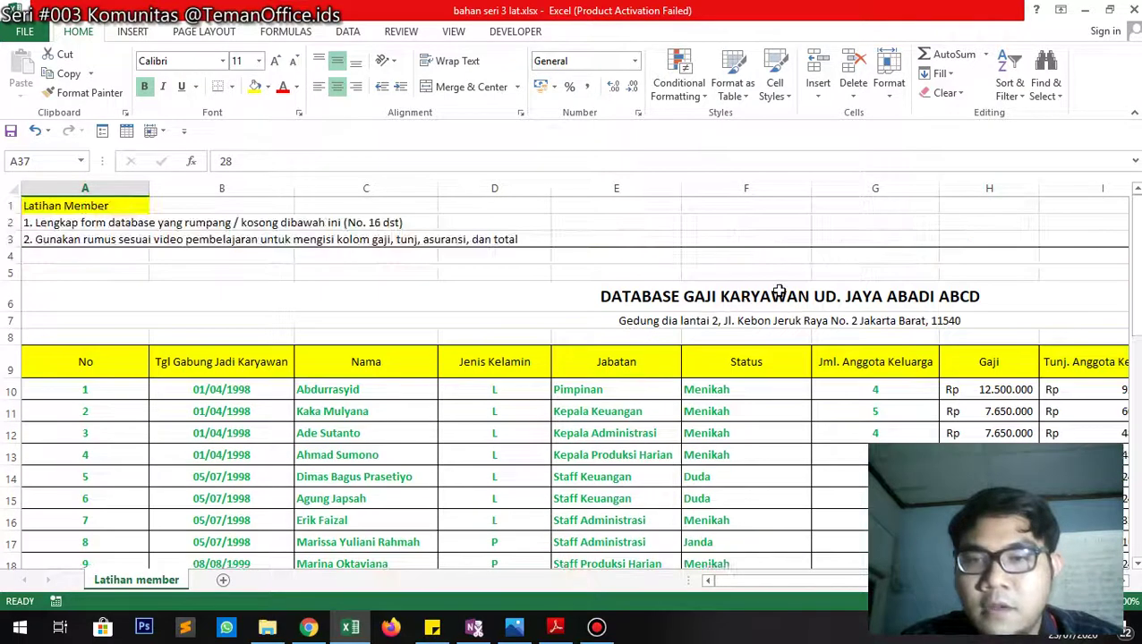
pyautogui.click(778, 291)
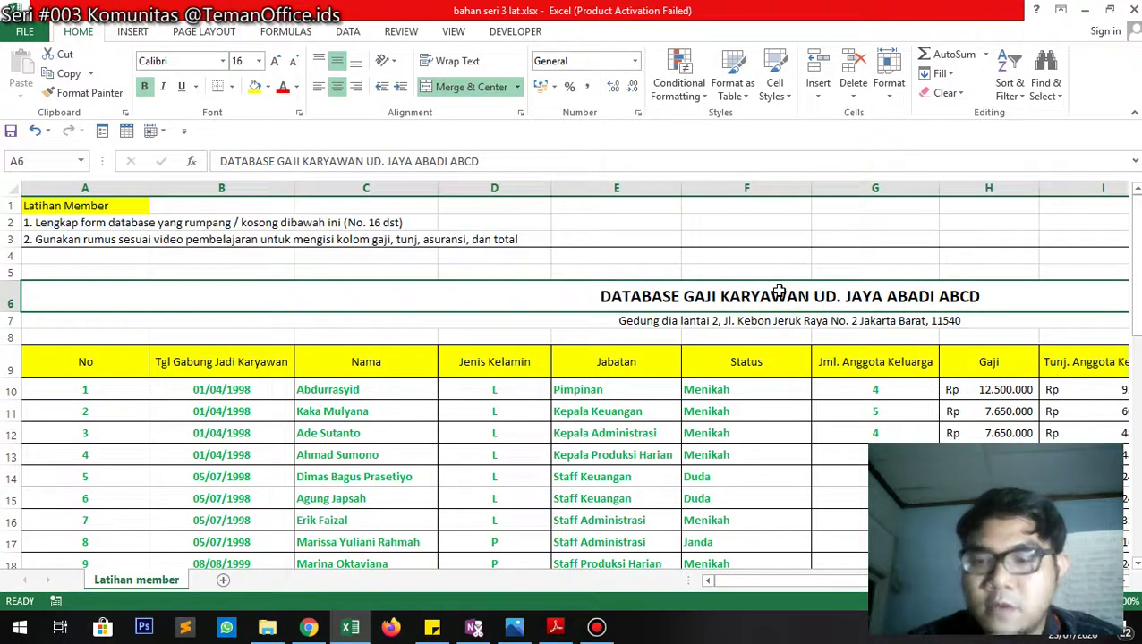